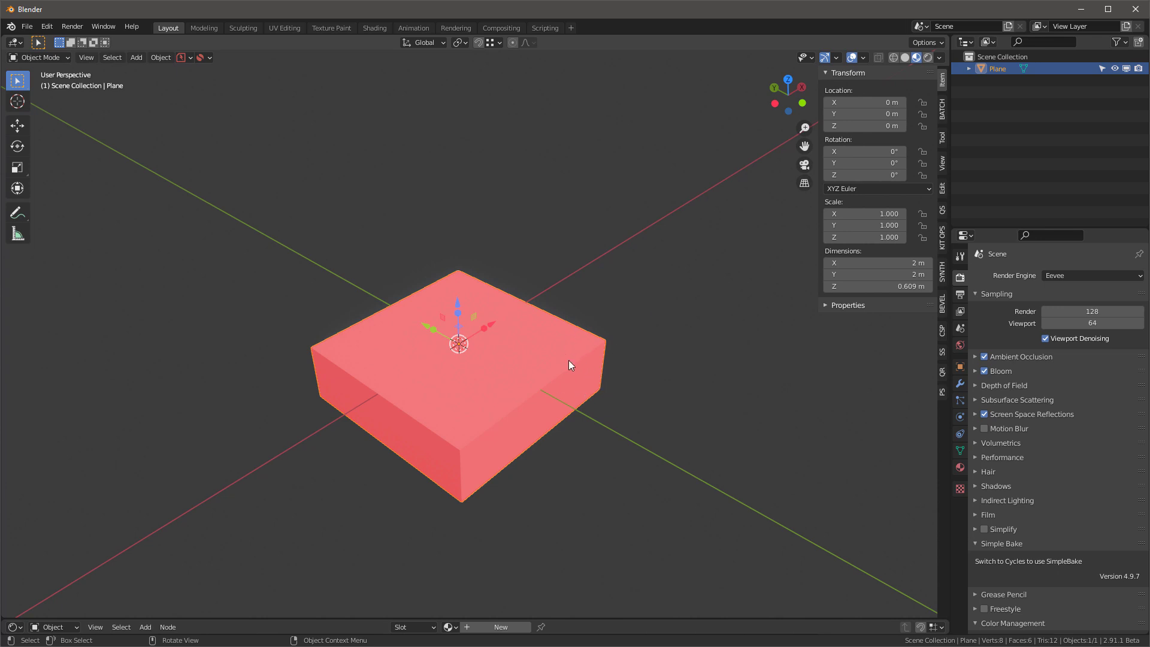
- Recalculate the normals of all the box's faces to point outside and return to Object Mode
key("Tab")
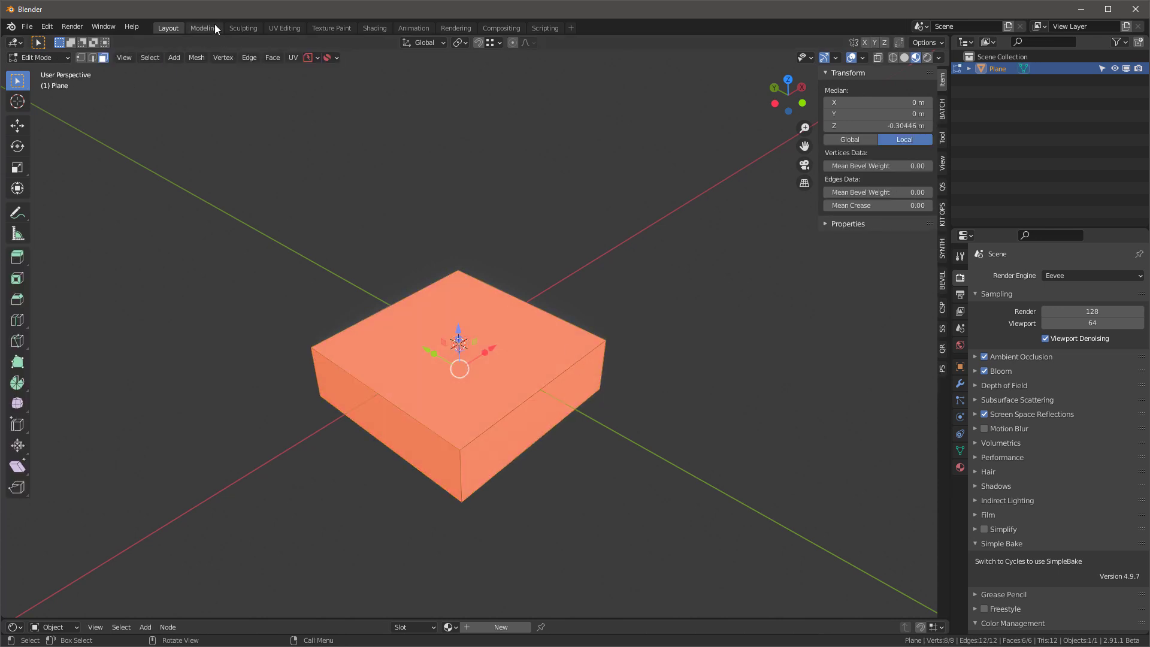
left_click(193, 56)
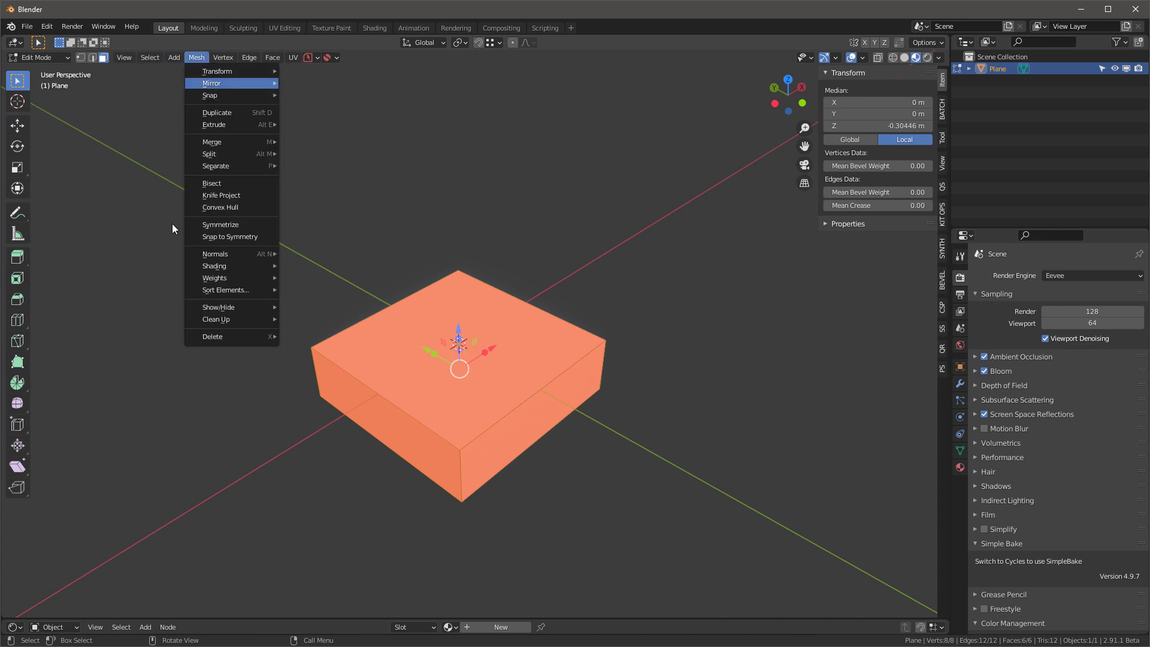
mouse_move(213, 254)
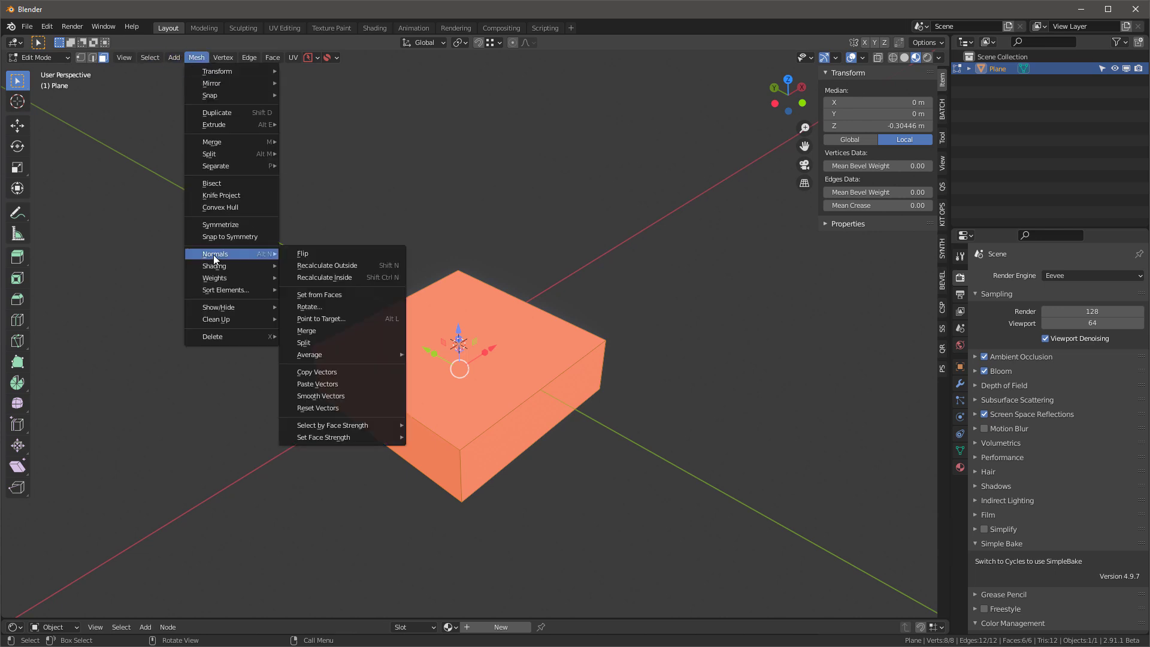
left_click(382, 265)
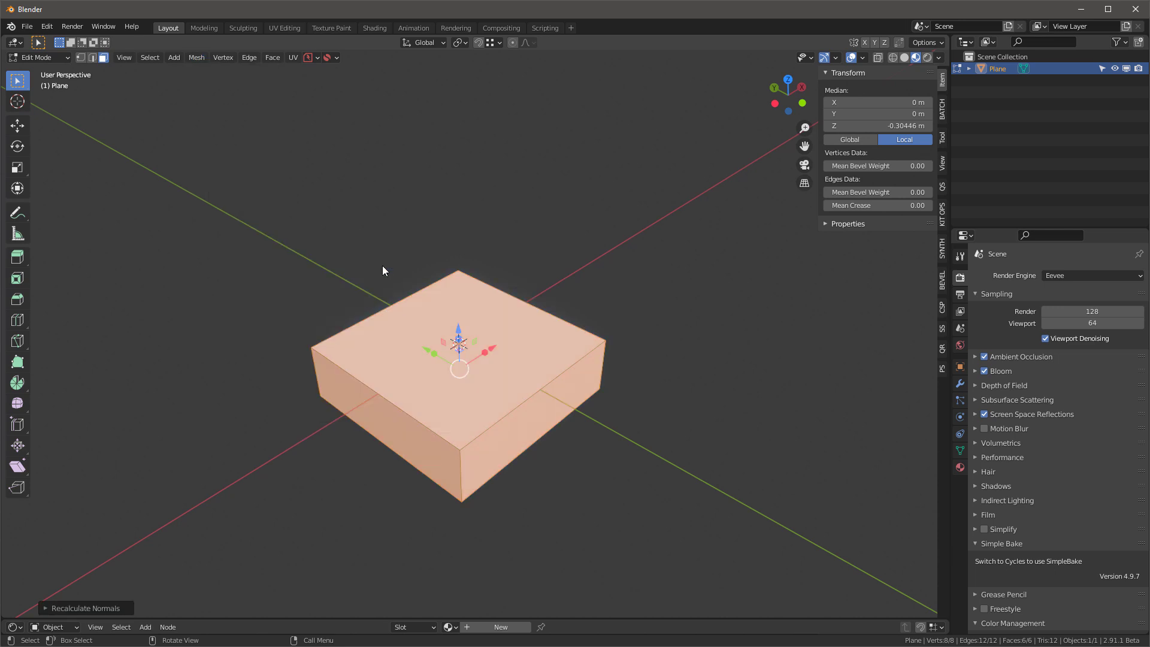
key("Tab")
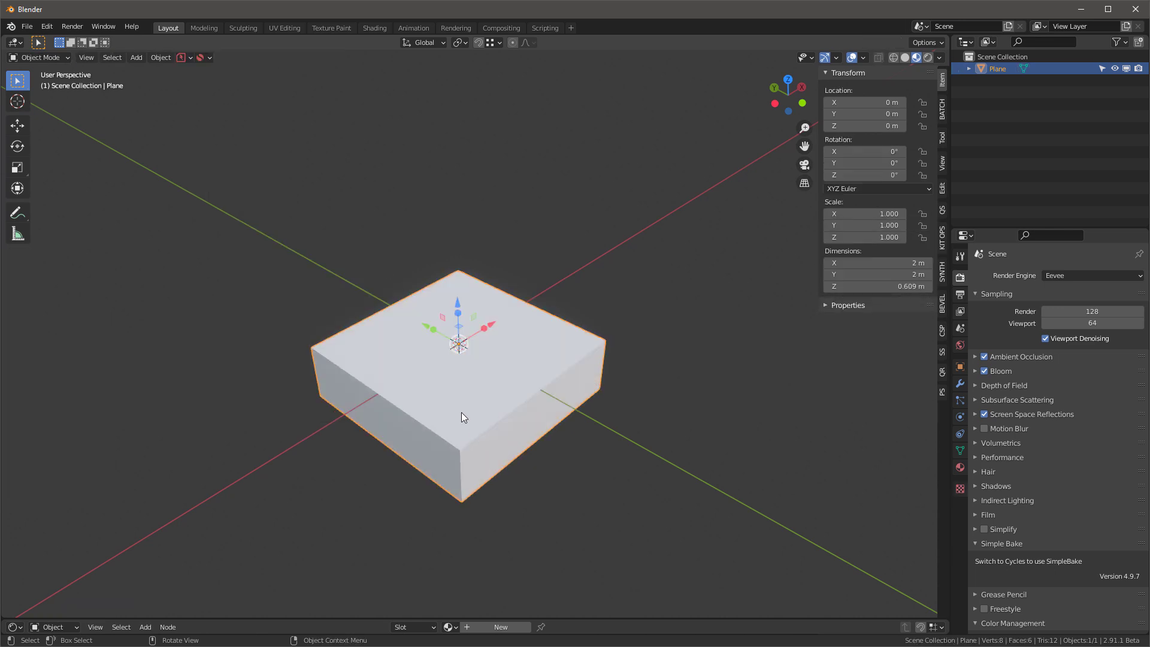
- In the 3D Viewport theme preferences, set the alpha of the Face Orientation Front colour to 0
key("ctrl+comma")
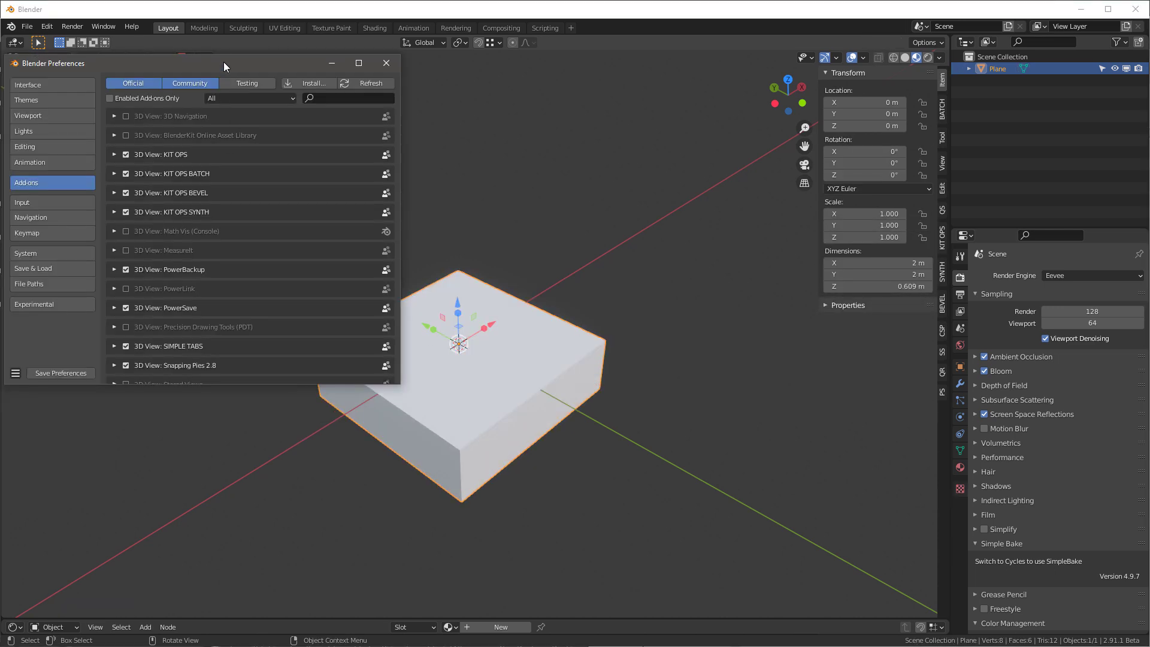
left_click_drag(221, 60, 353, 75)
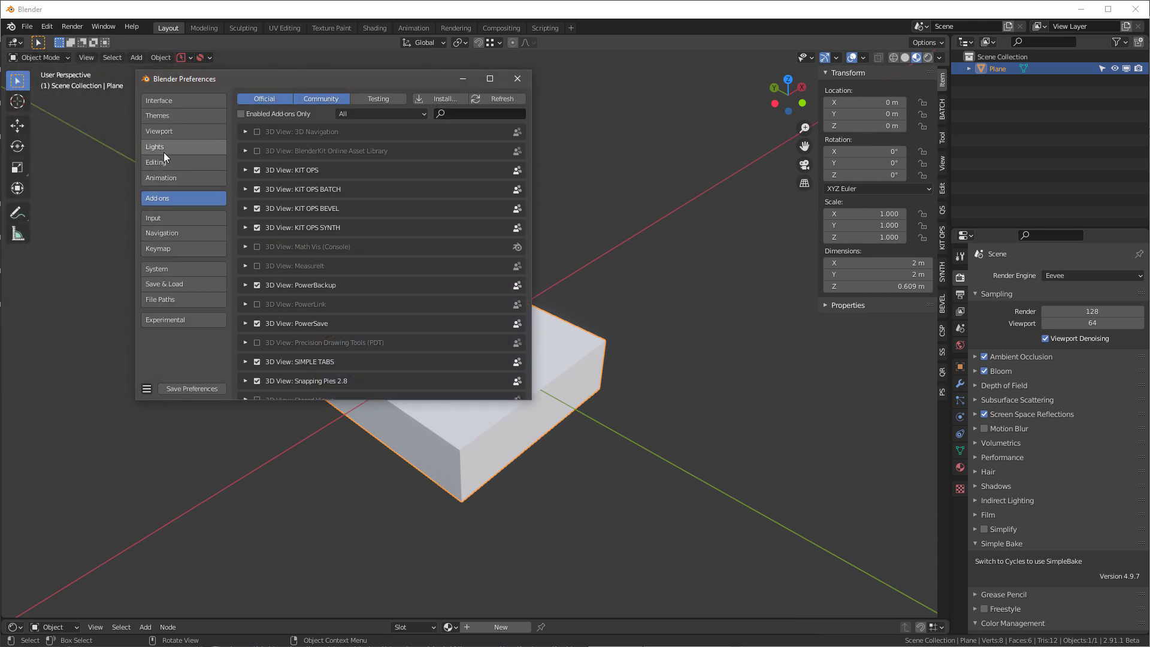
left_click(159, 117)
left_click(238, 174)
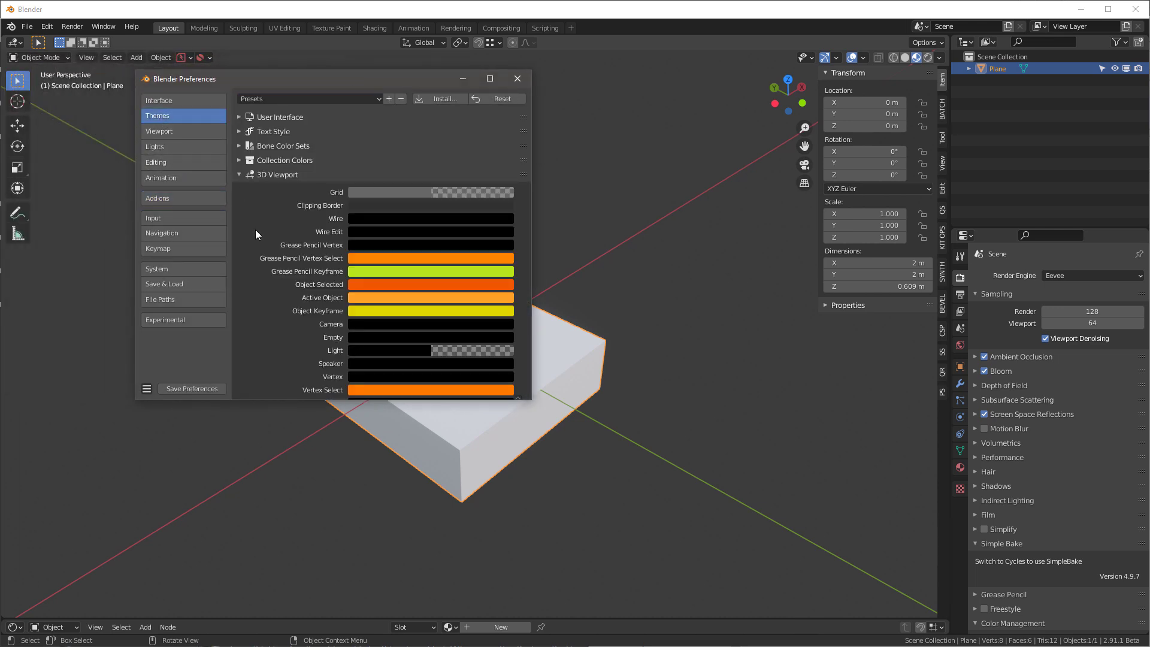
scroll(268, 257, "down", 5)
scroll(271, 252, "down", 4)
scroll(273, 258, "down", 2)
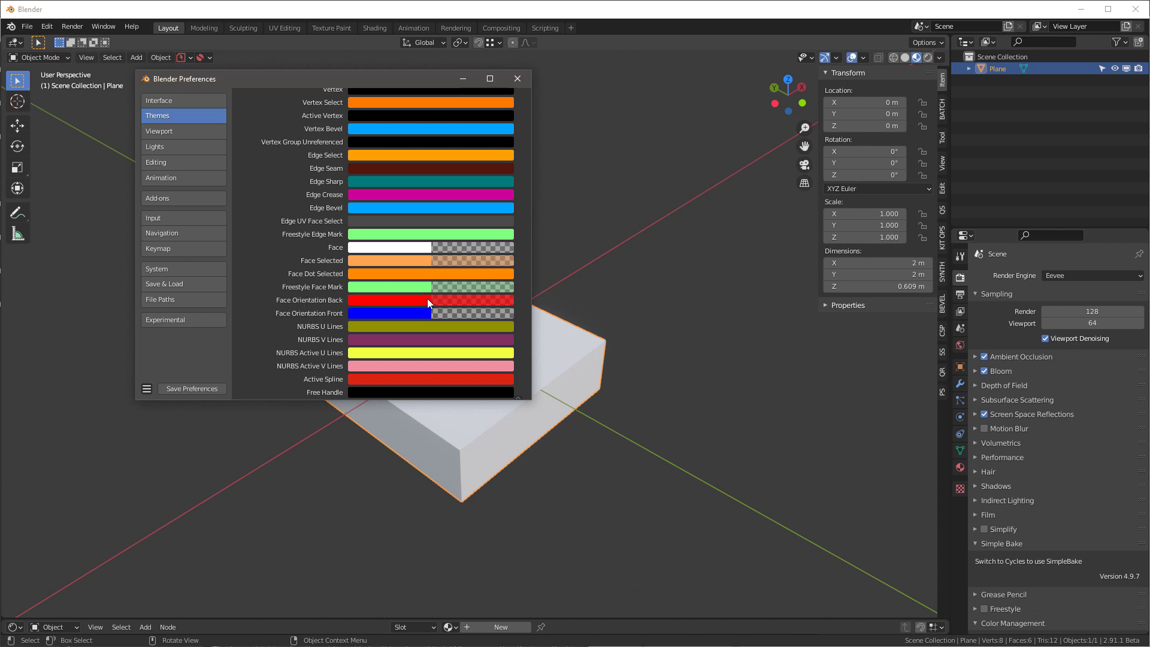
left_click(454, 311)
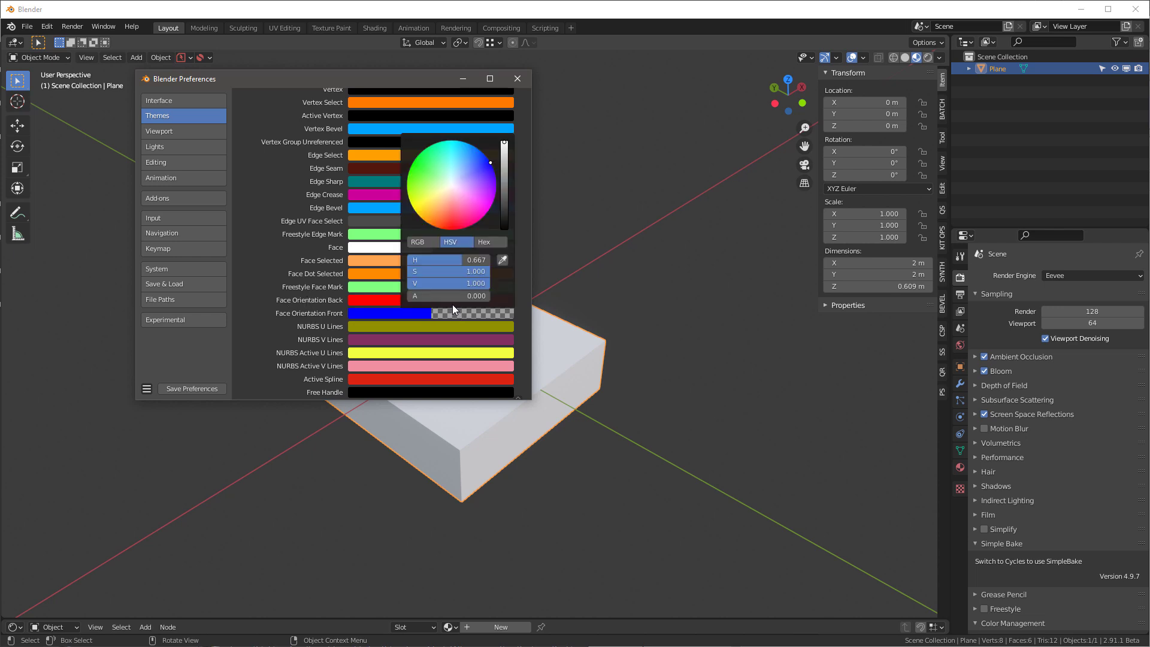
left_click_drag(461, 296, 419, 296)
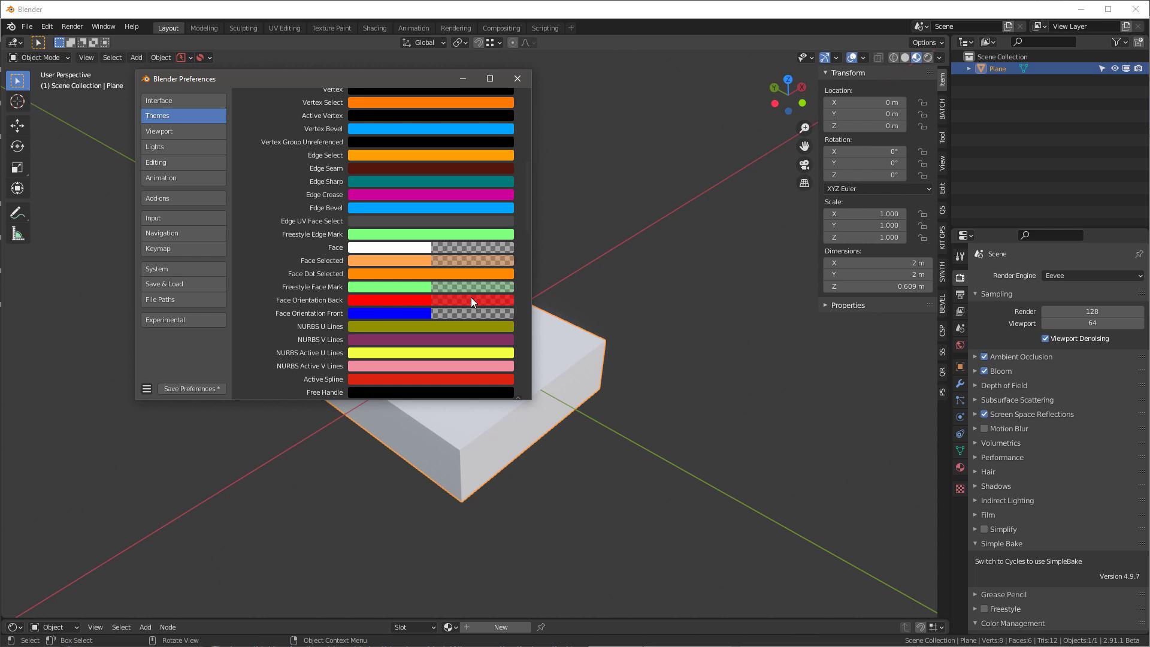
left_click(520, 80)
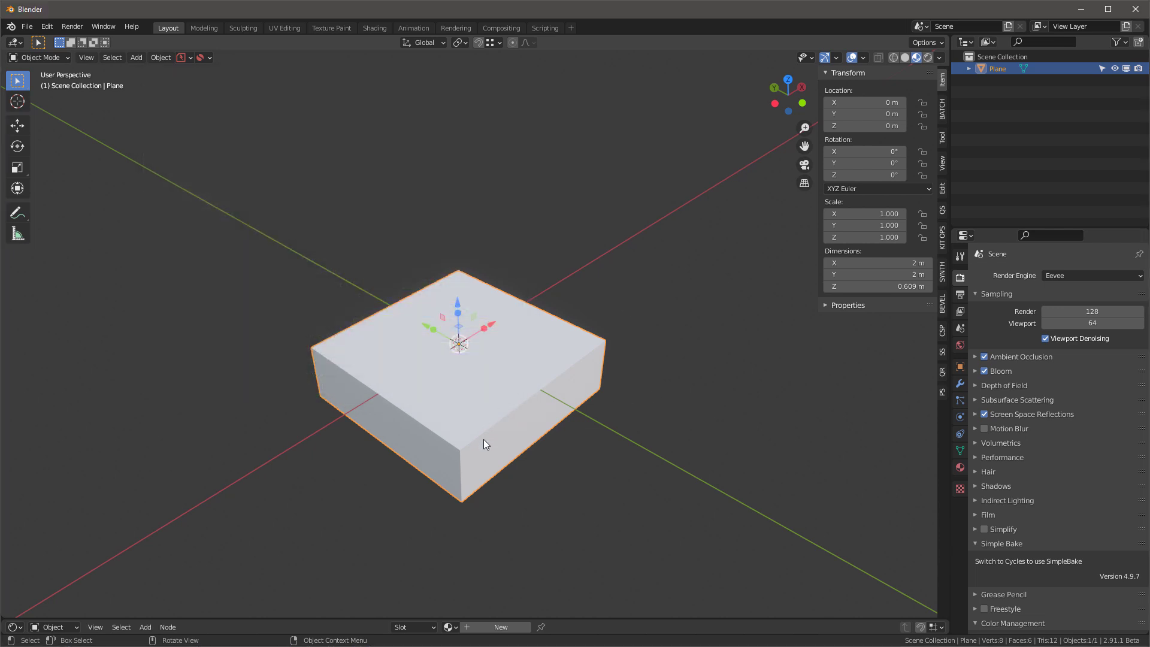
middle_click_drag(417, 544, 572, 327)
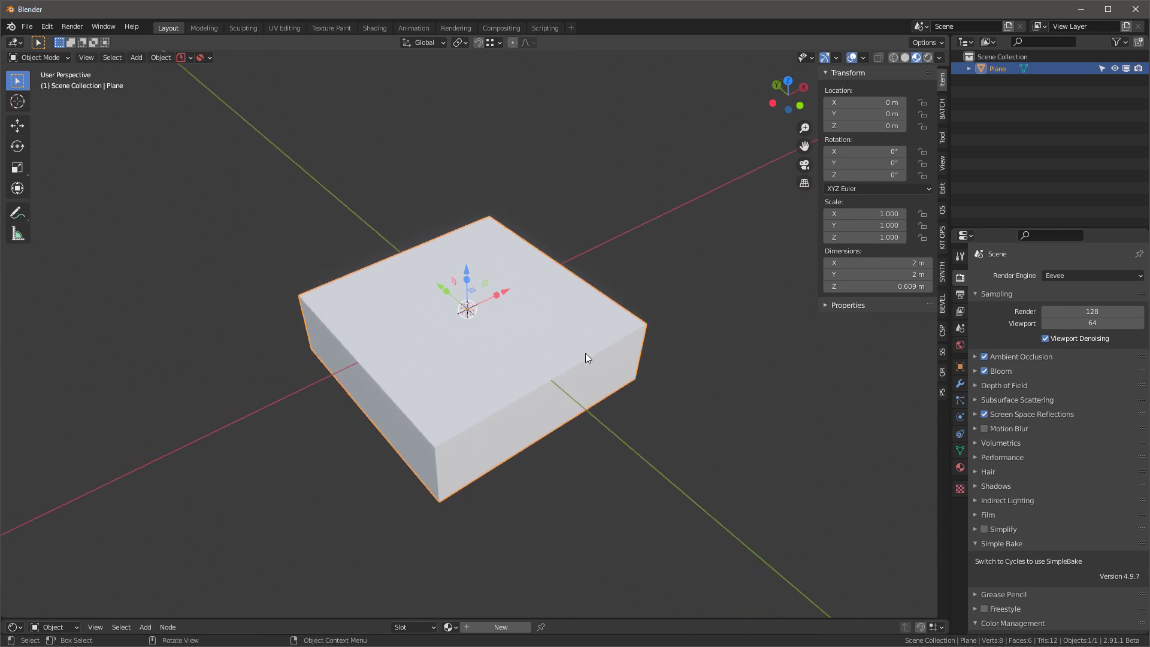
middle_click_drag(654, 377, 484, 363)
scroll(484, 363, "up", 2)
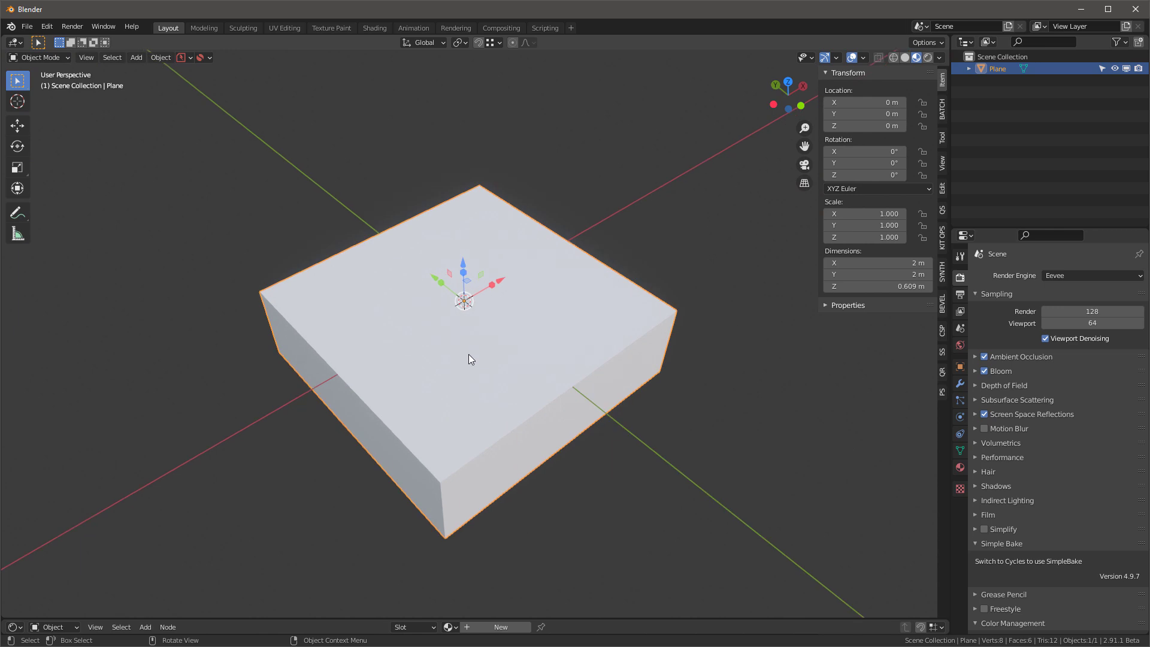
middle_click_drag(469, 354, 488, 318)
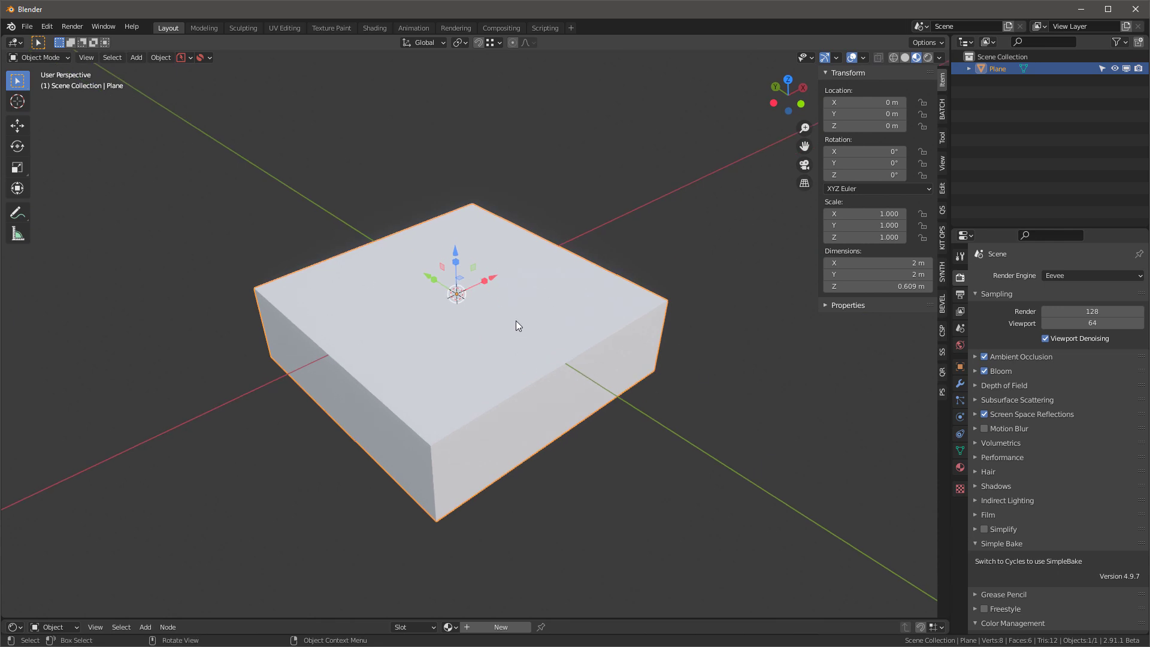
middle_click_drag(513, 331, 451, 344)
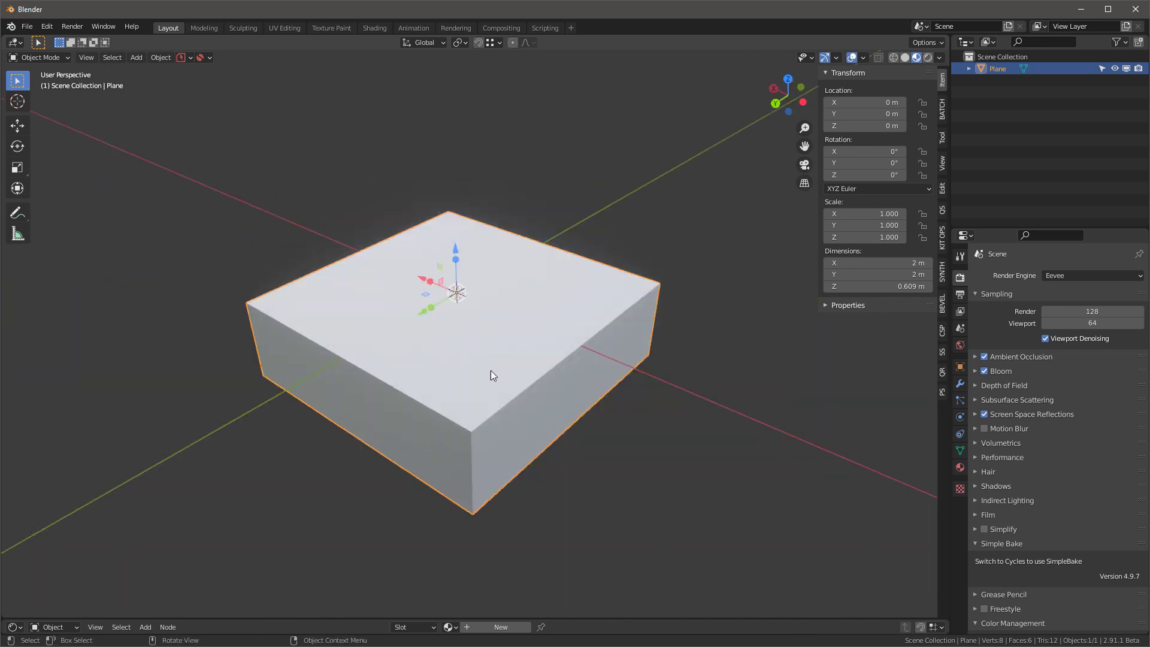
middle_click_drag(544, 318, 484, 295)
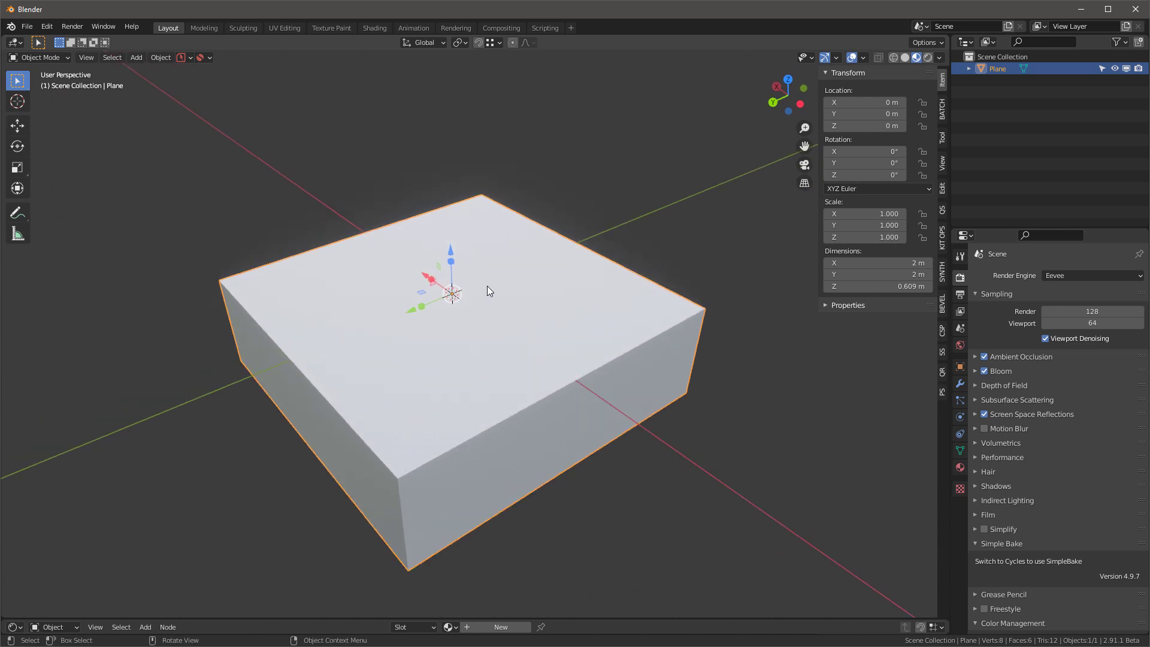
- Scale the box overall and along X and Y into a long, narrow block running along the Y axis
scroll(487, 285, "down", 1)
key("s")
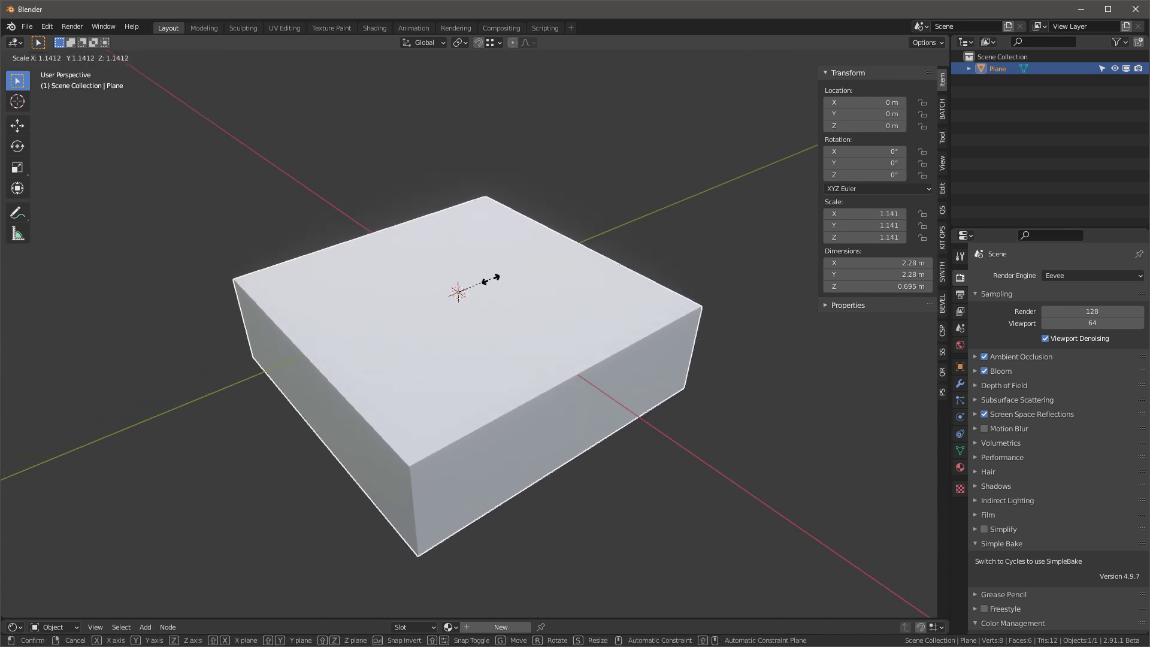
left_click(490, 329)
middle_click_drag(485, 330, 450, 283)
key("s")
key("x")
left_click(416, 293)
key("s")
key("y")
left_click(433, 312)
key("s")
key("x")
left_click(473, 278)
- In KIT OPS SYNTH, set INSERT #1 to TOG Black from the S Scaled category
scroll(460, 271, "up", 4)
left_click(942, 275)
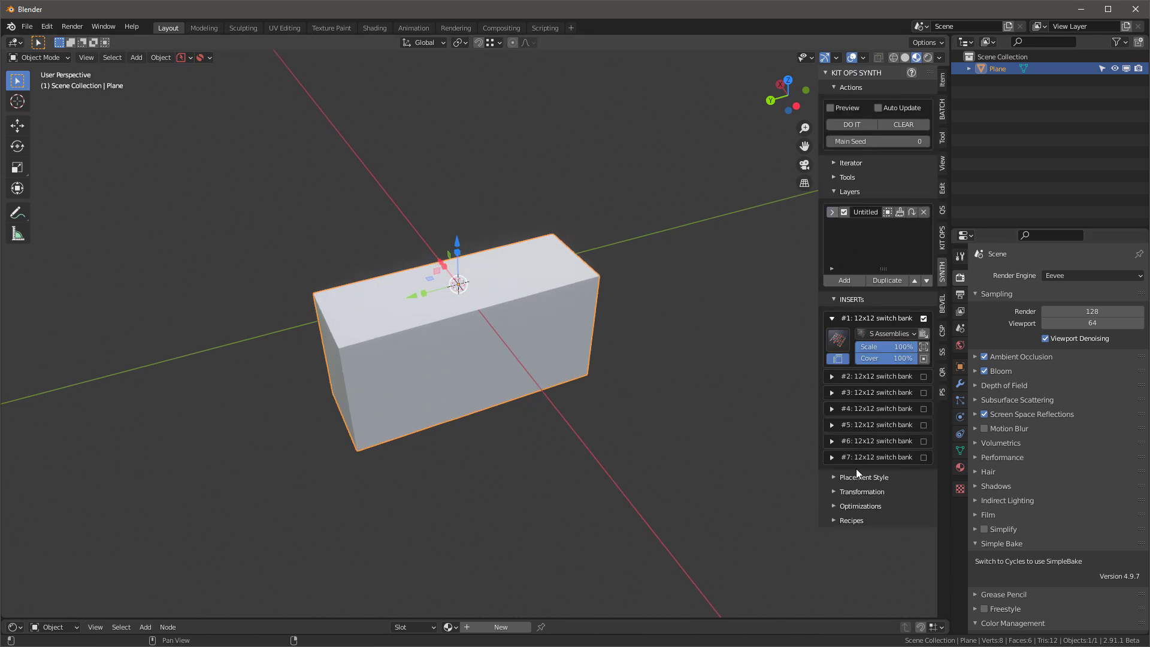
left_click(875, 333)
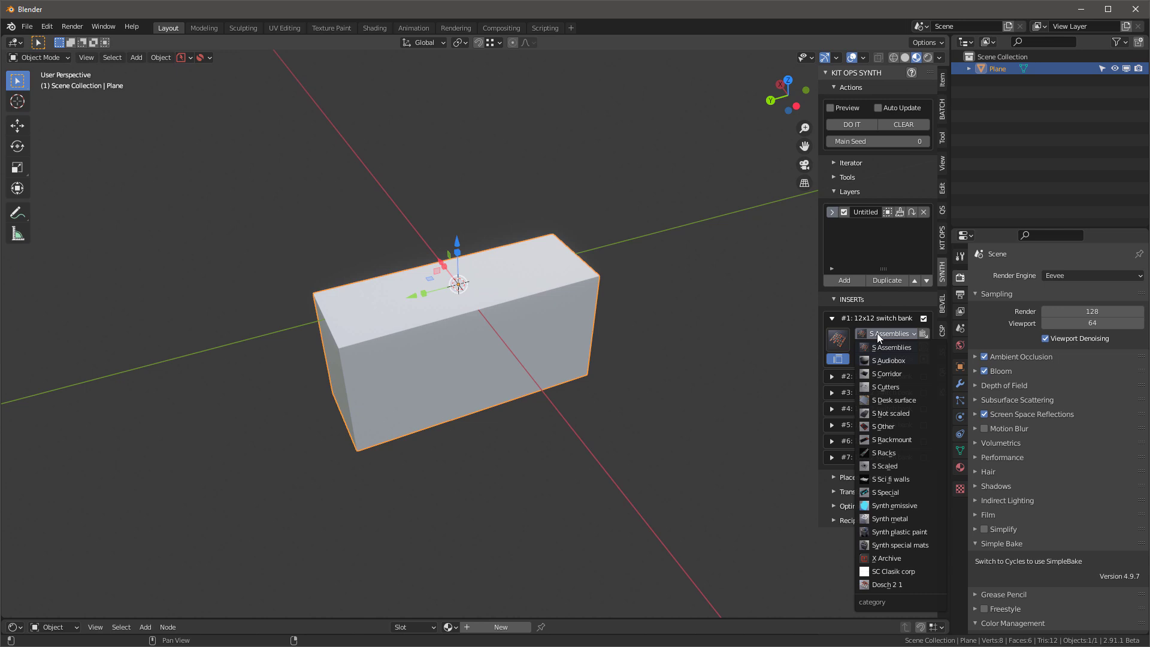
left_click(896, 465)
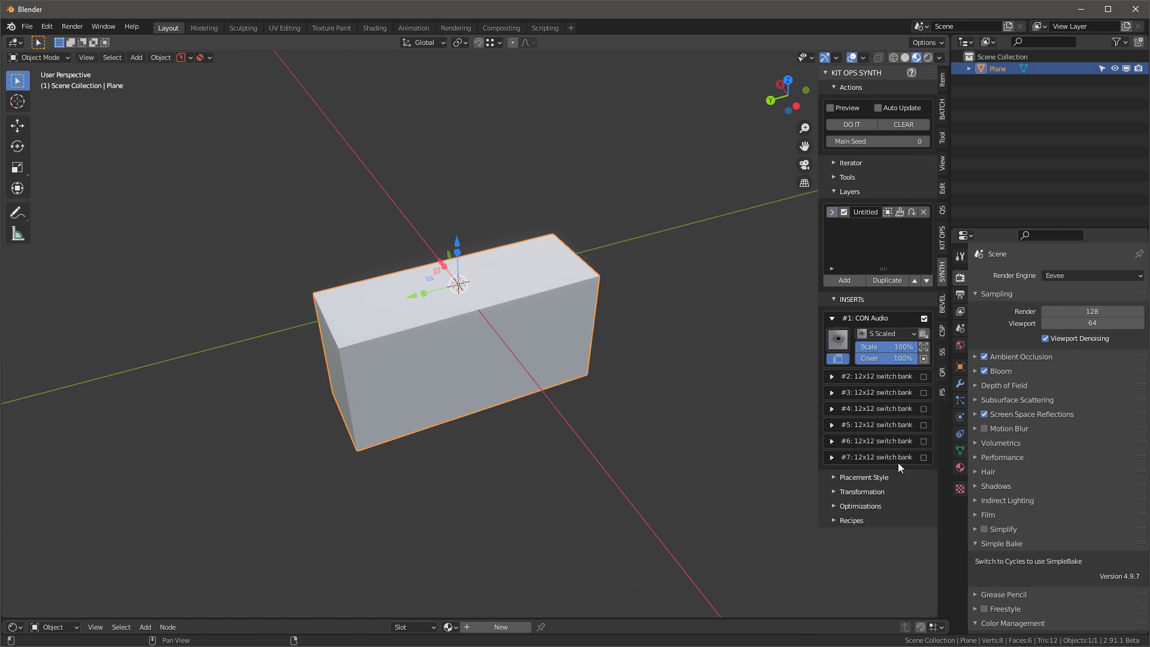
left_click(839, 340)
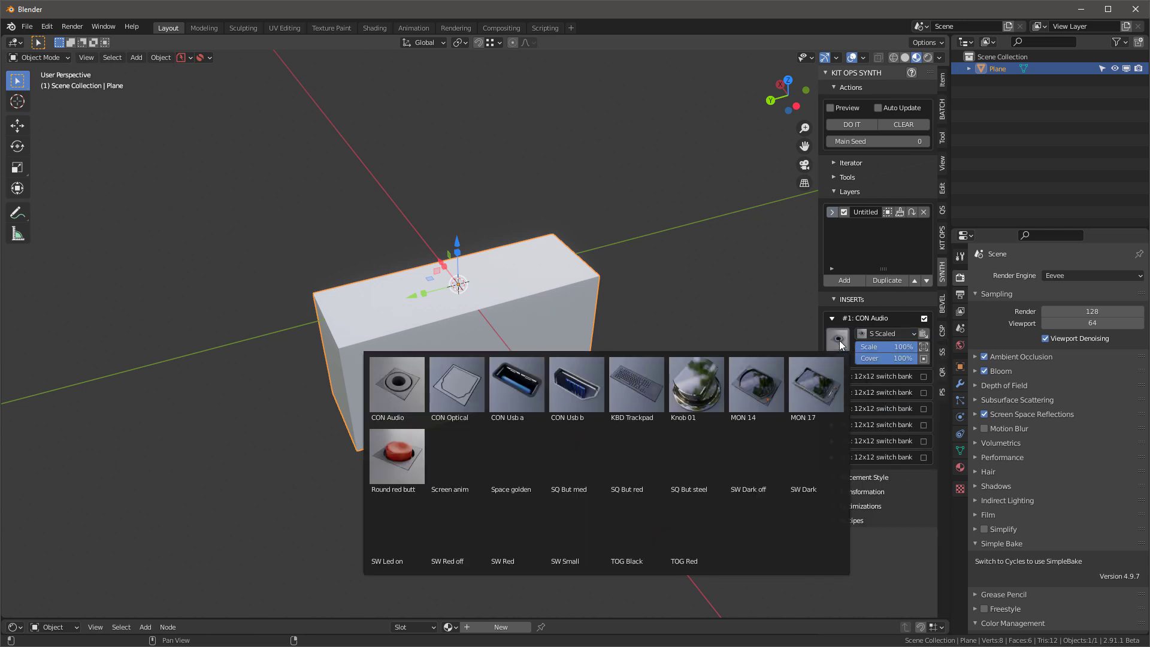
left_click(634, 527)
- Select the block's top face and generate the TOG Black inserts on it with KIT OPS SYNTH
scroll(425, 306, "up", 2)
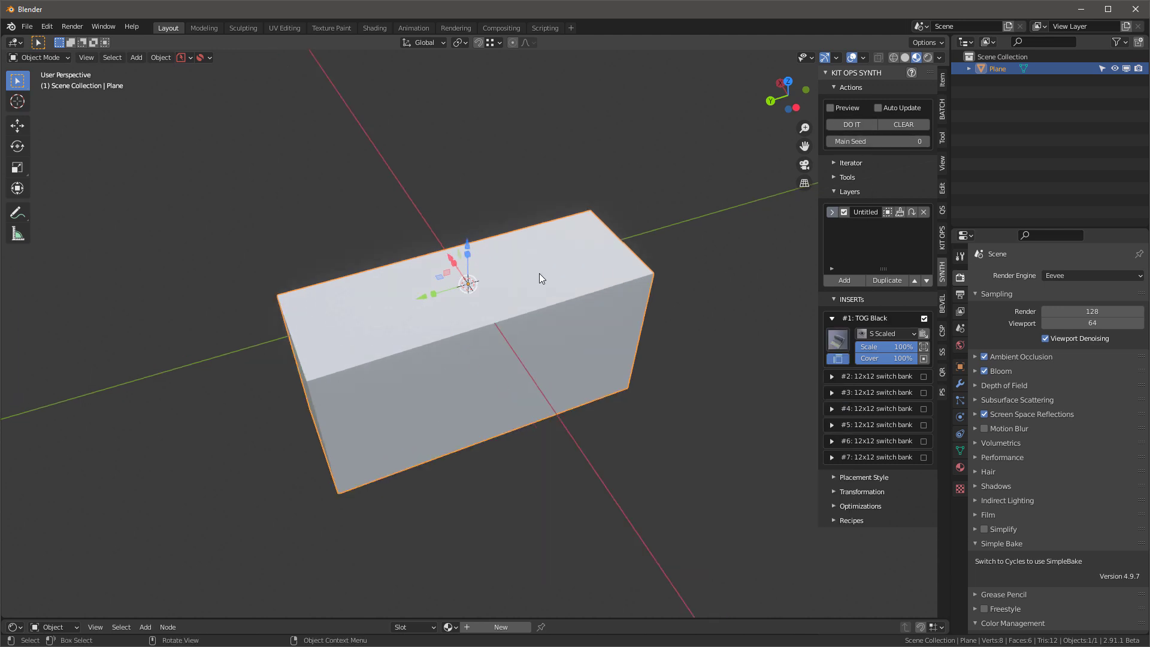
key("Tab")
left_click(573, 273)
key("Tab")
left_click(863, 124)
middle_click_drag(513, 270, 519, 247)
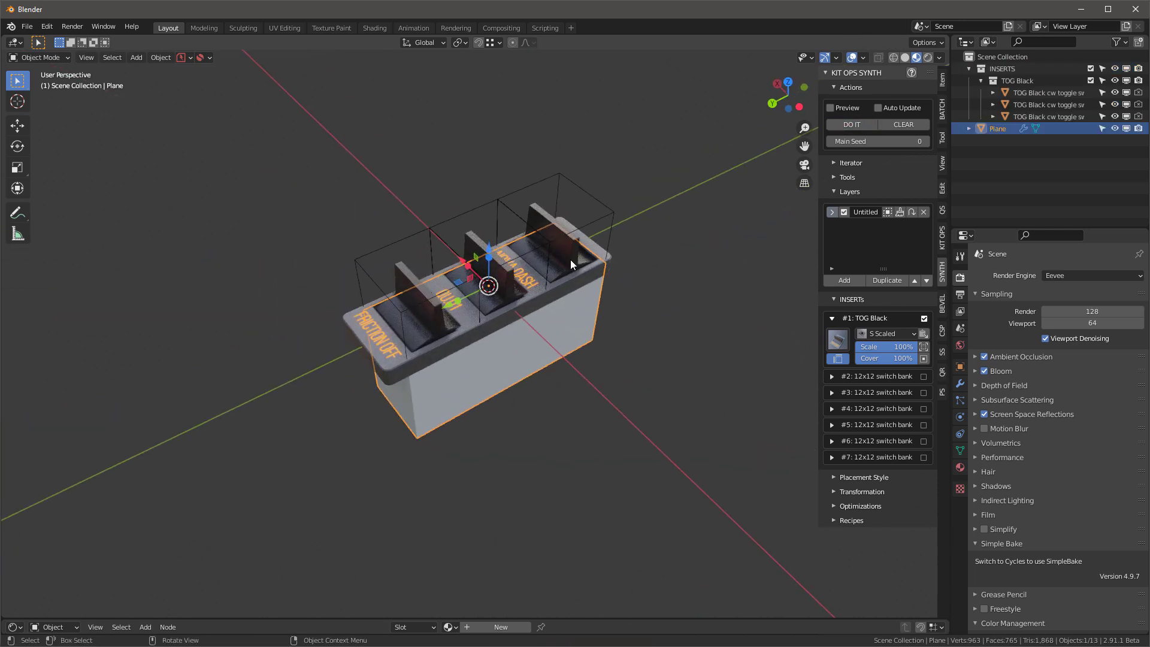
middle_click_drag(808, 364, 658, 360)
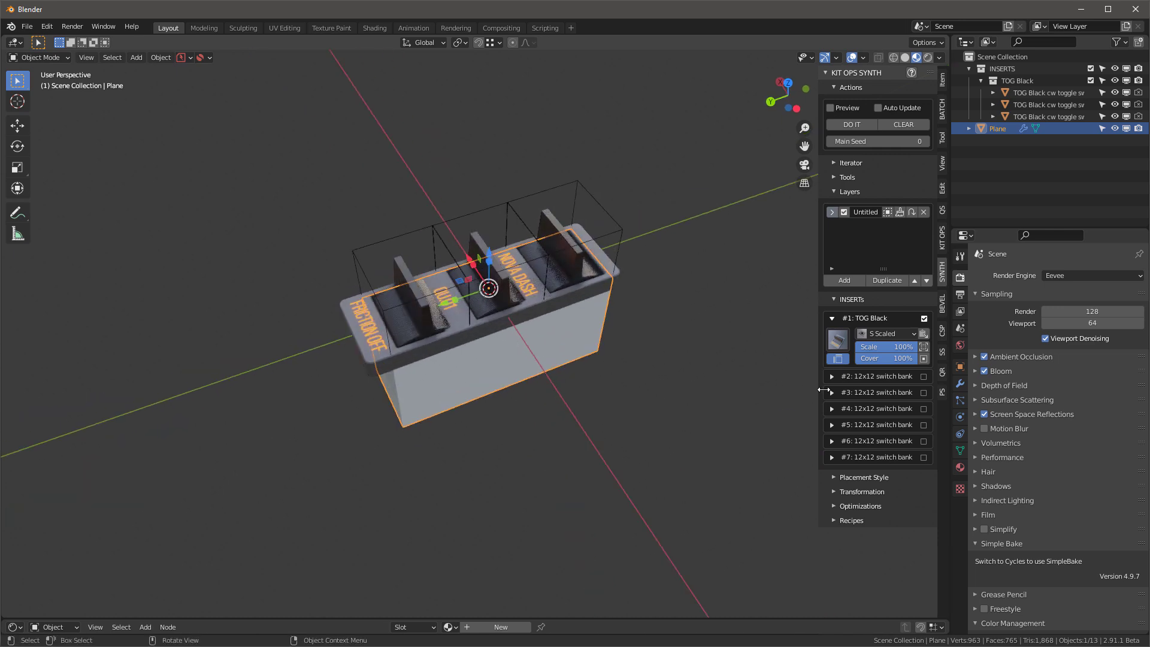
- Turn on the option that overrides the TOG Black insert's Scale value and regenerate the layout on the top face
left_click(926, 348)
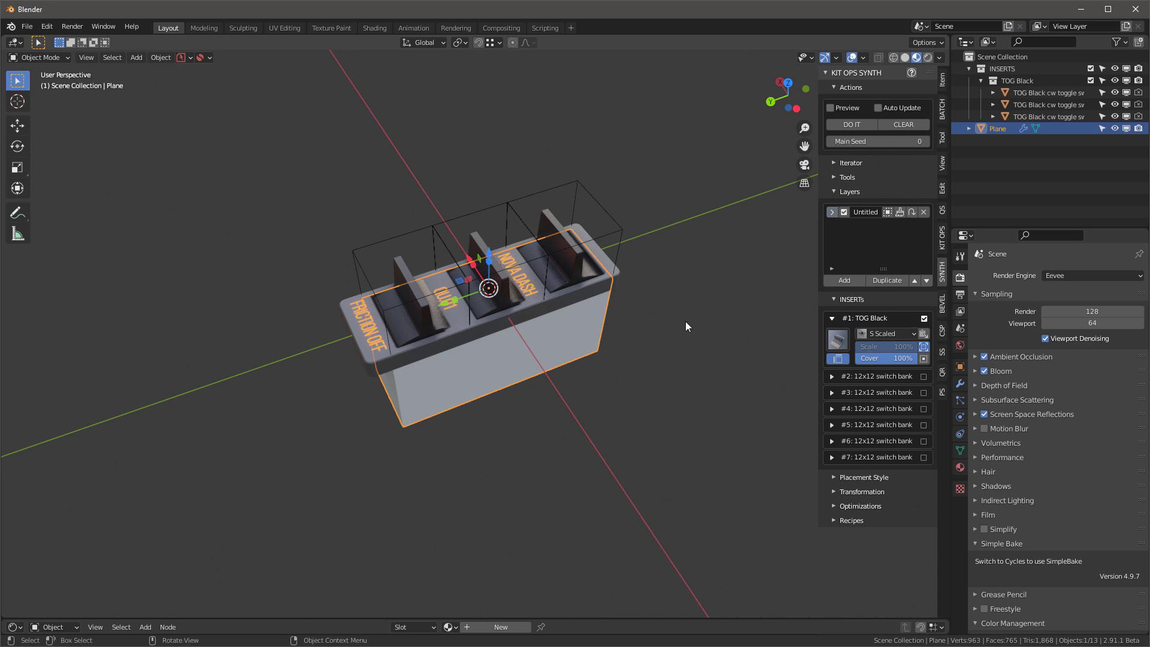
middle_click_drag(544, 326, 497, 271)
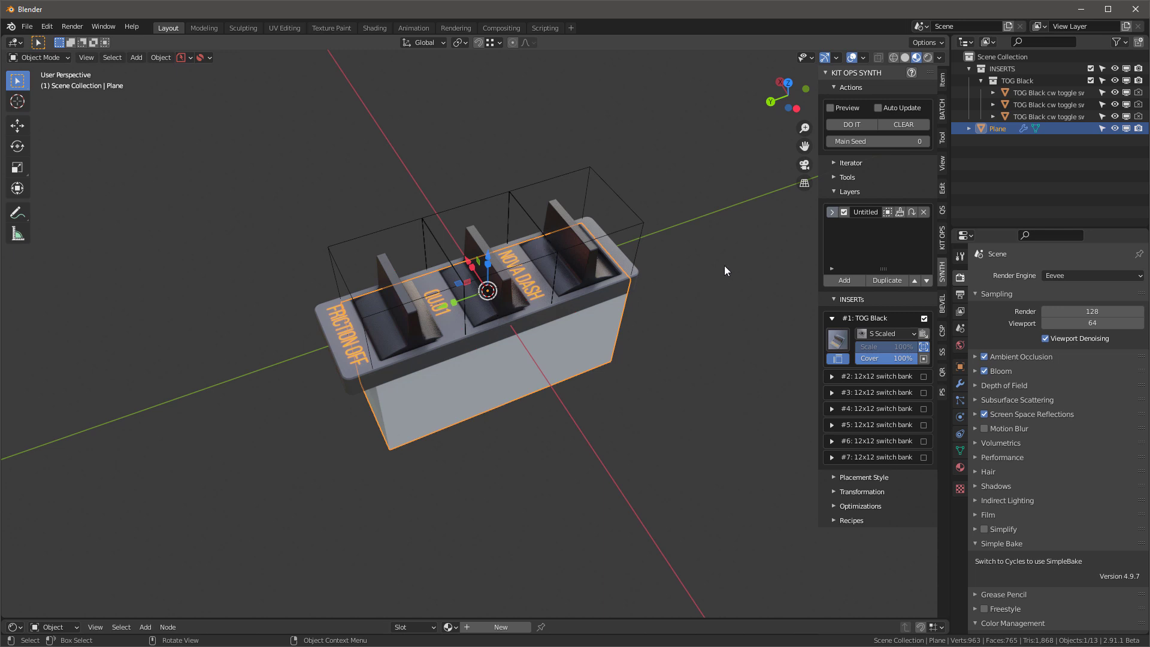
left_click(851, 125)
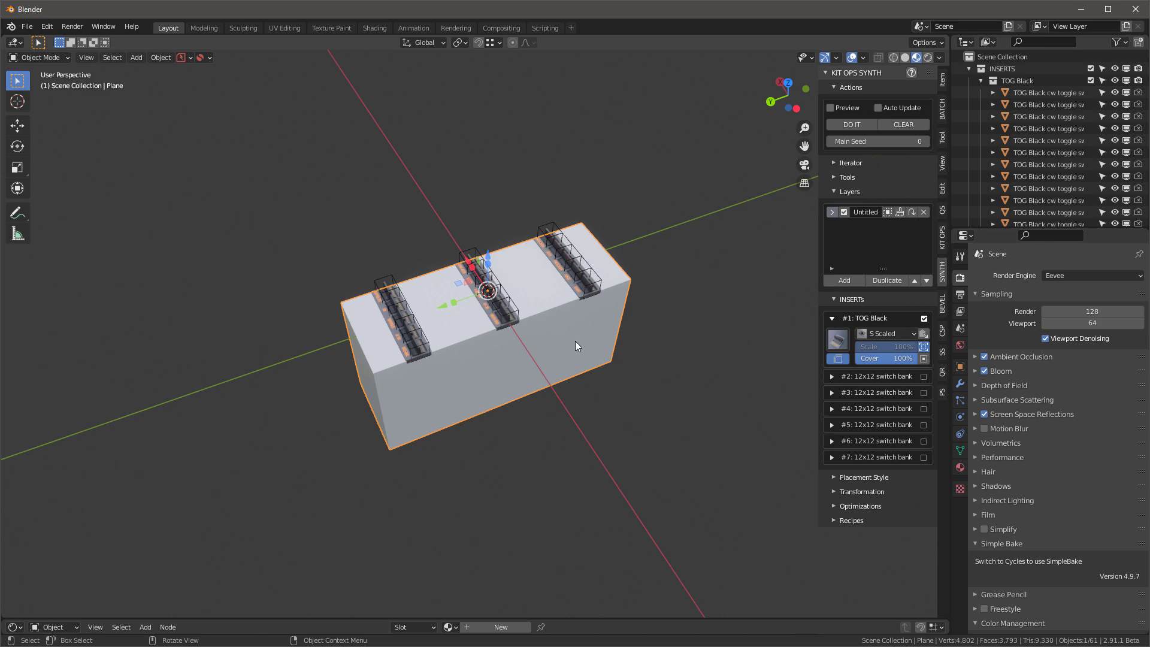
- Turn off Auto select INSERT in the KIT OPS settings
scroll(550, 282, "up", 4)
middle_click_drag(547, 276, 280, 349)
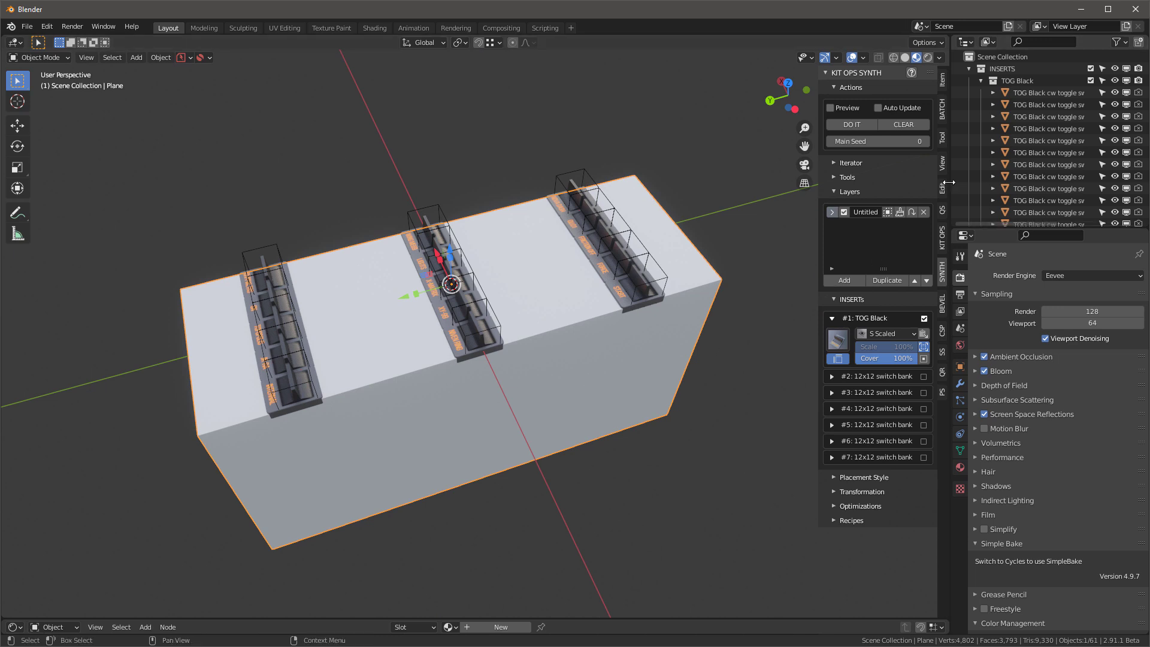
left_click(942, 247)
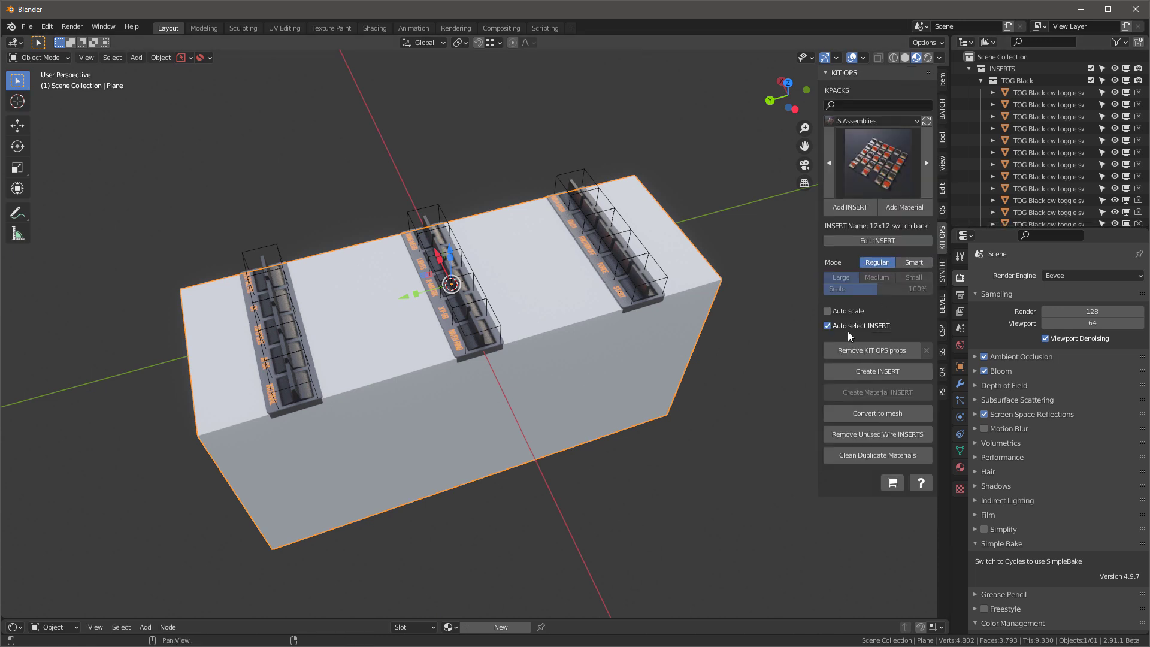
left_click(827, 326)
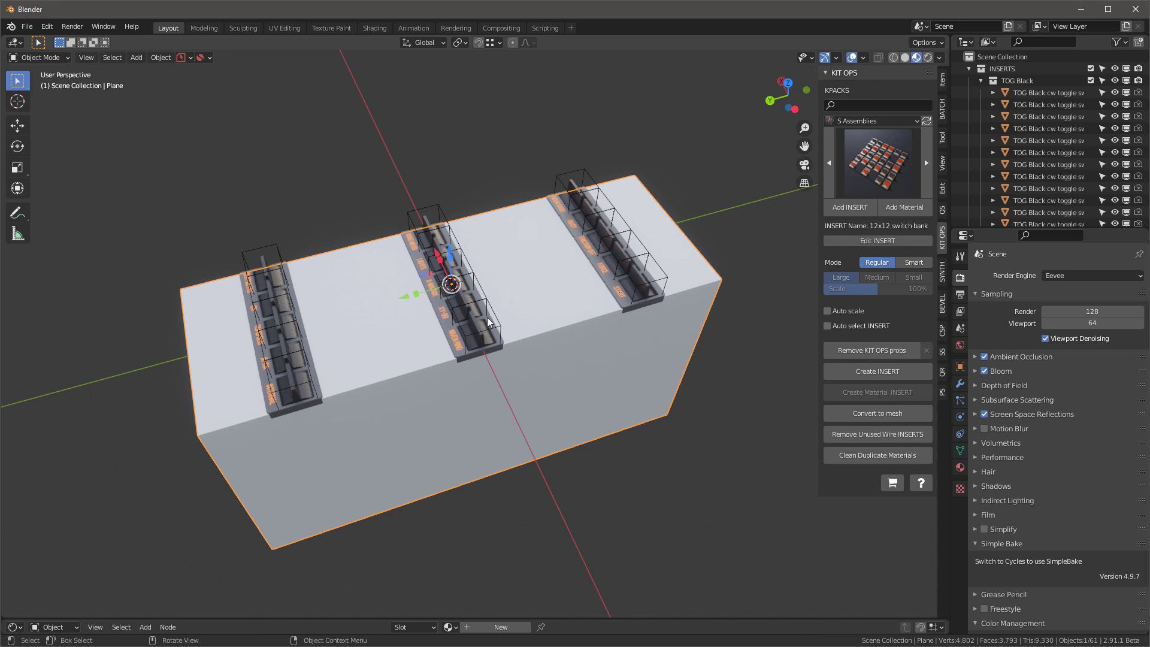
- Shrink the block along the Y axis and stretch it slightly along the X axis
key("s")
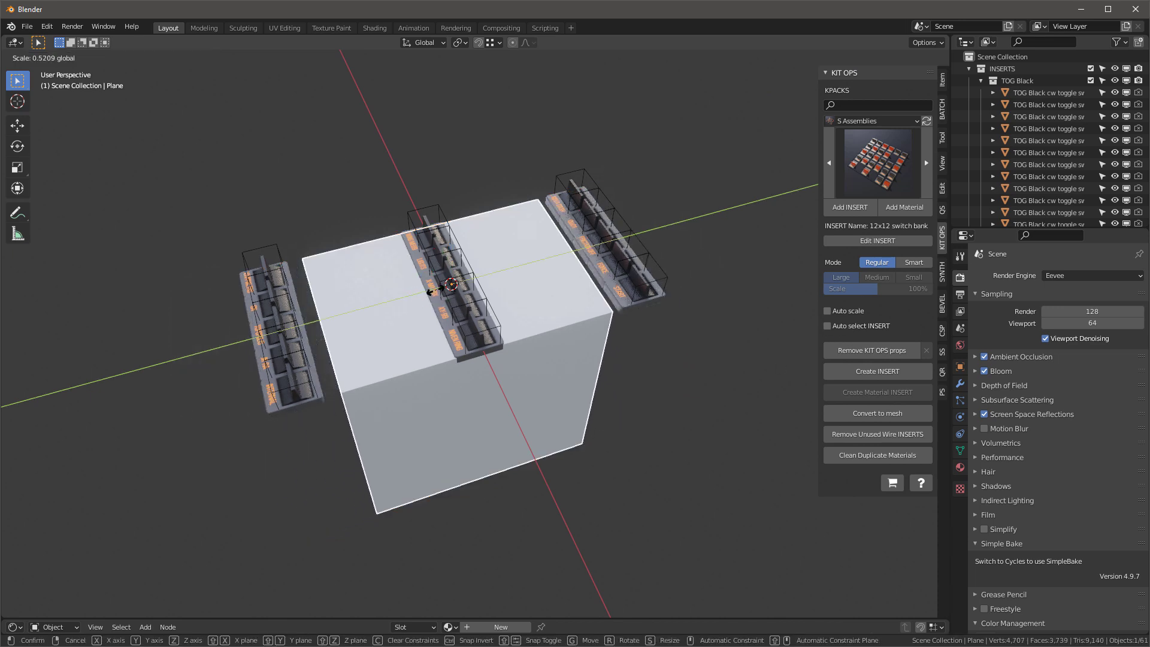
left_click(444, 286)
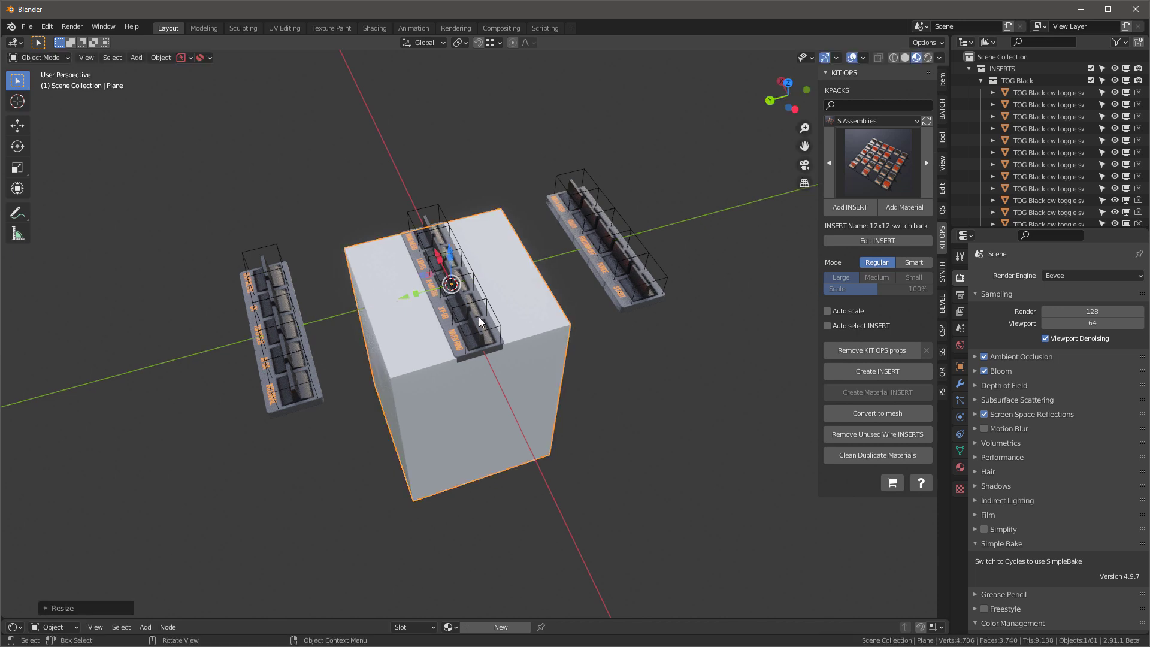
key("s")
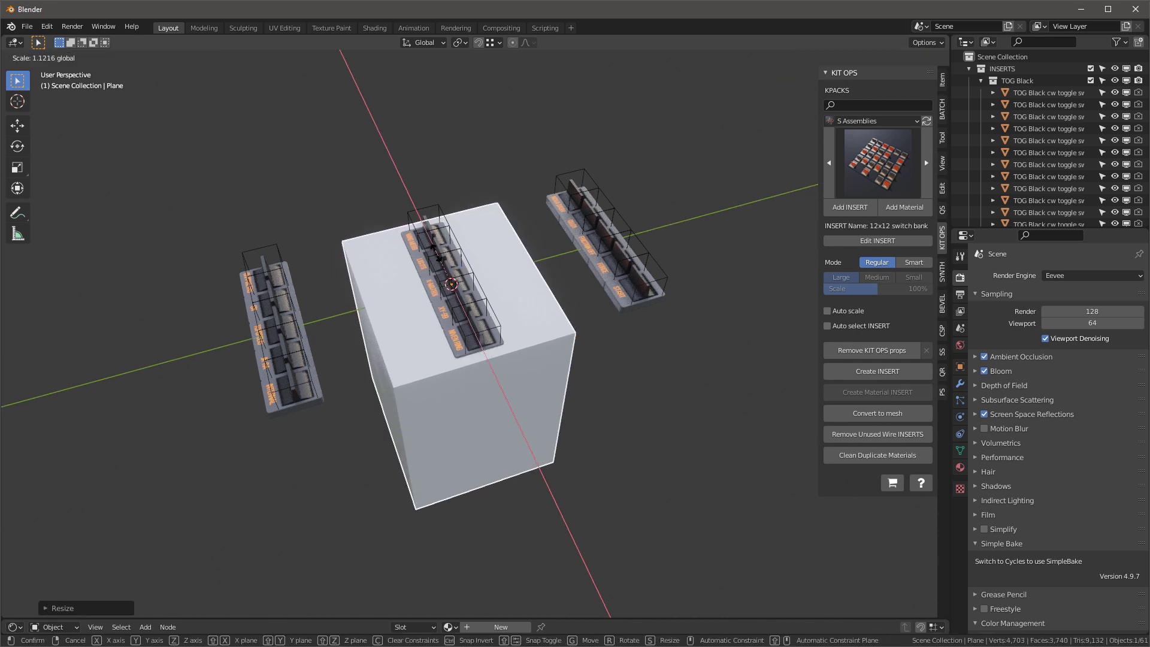
key("Return")
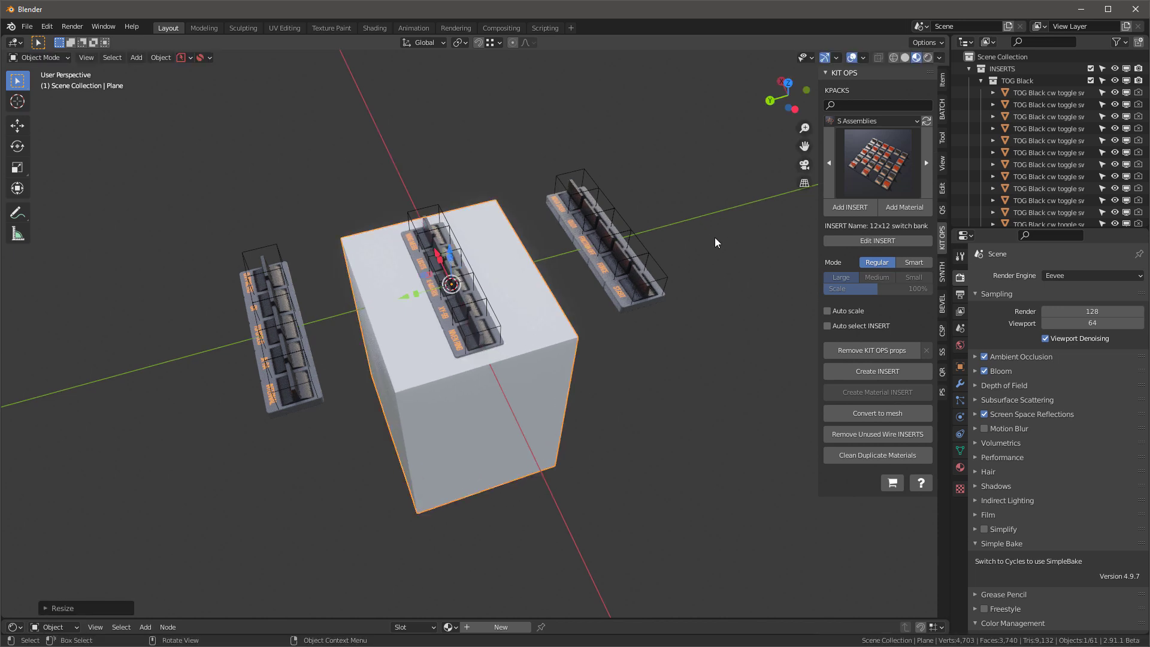
- Regenerate the TOG Black inserts on the resized block's top face with KIT OPS SYNTH
left_click(942, 274)
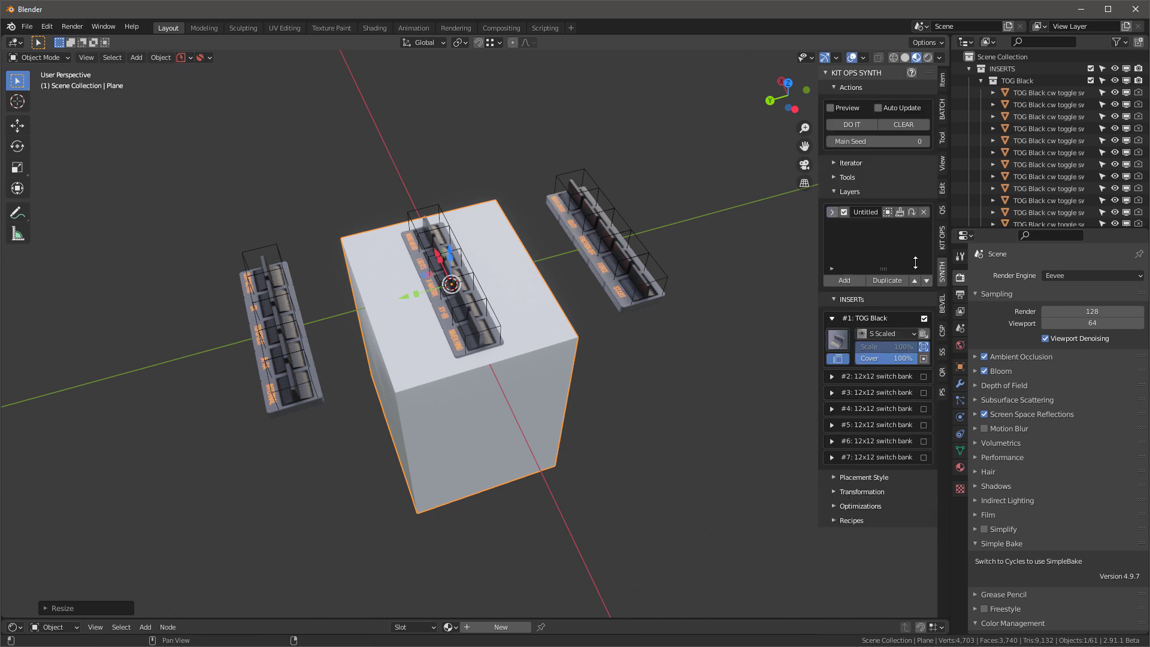
left_click(854, 124)
middle_click_drag(501, 311, 838, 379)
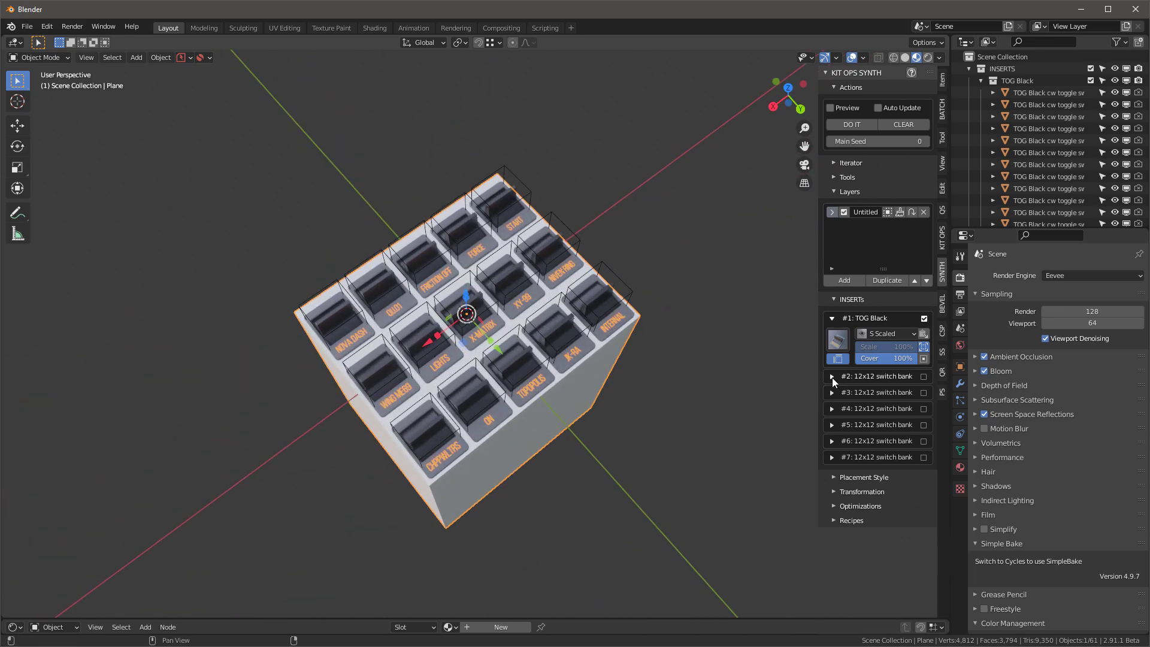
- Copy the S Scaled category to the remaining insert slots, then enable the second slot and assign TOG Red to it
left_click(831, 376)
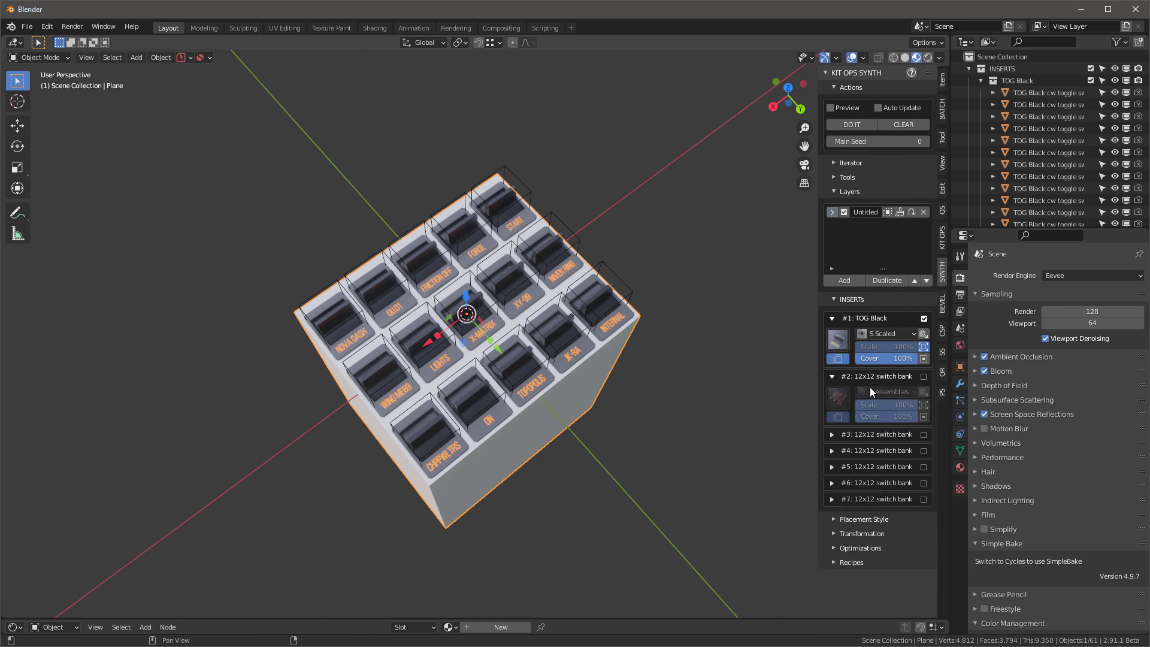
left_click(921, 333)
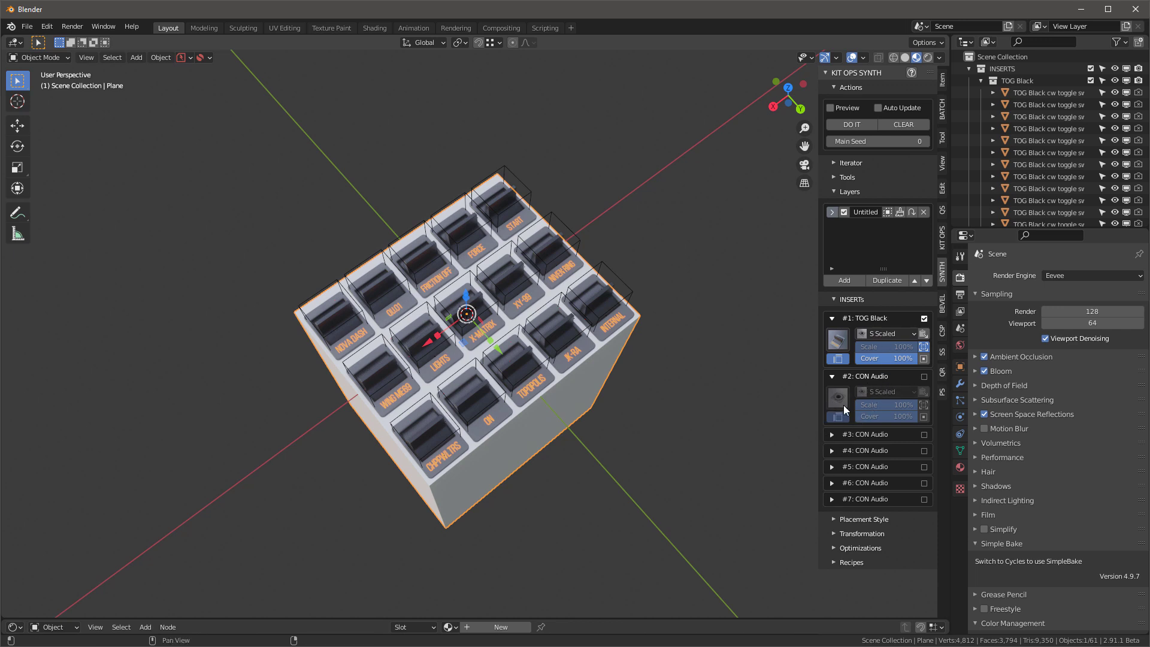
left_click(923, 376)
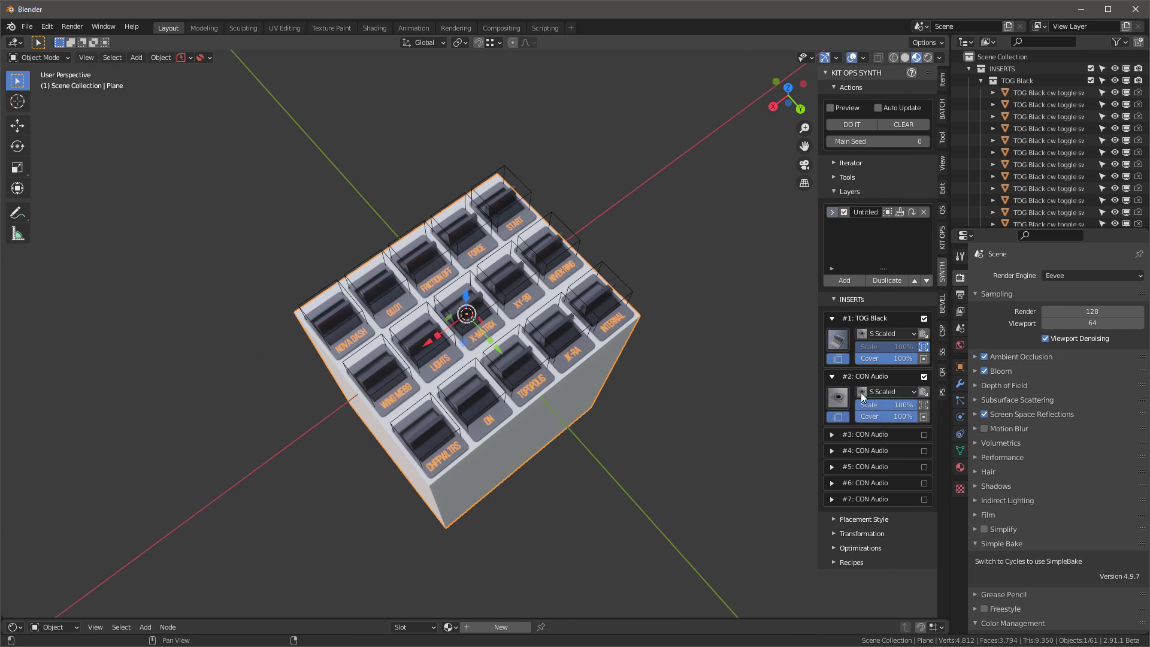
left_click(837, 397)
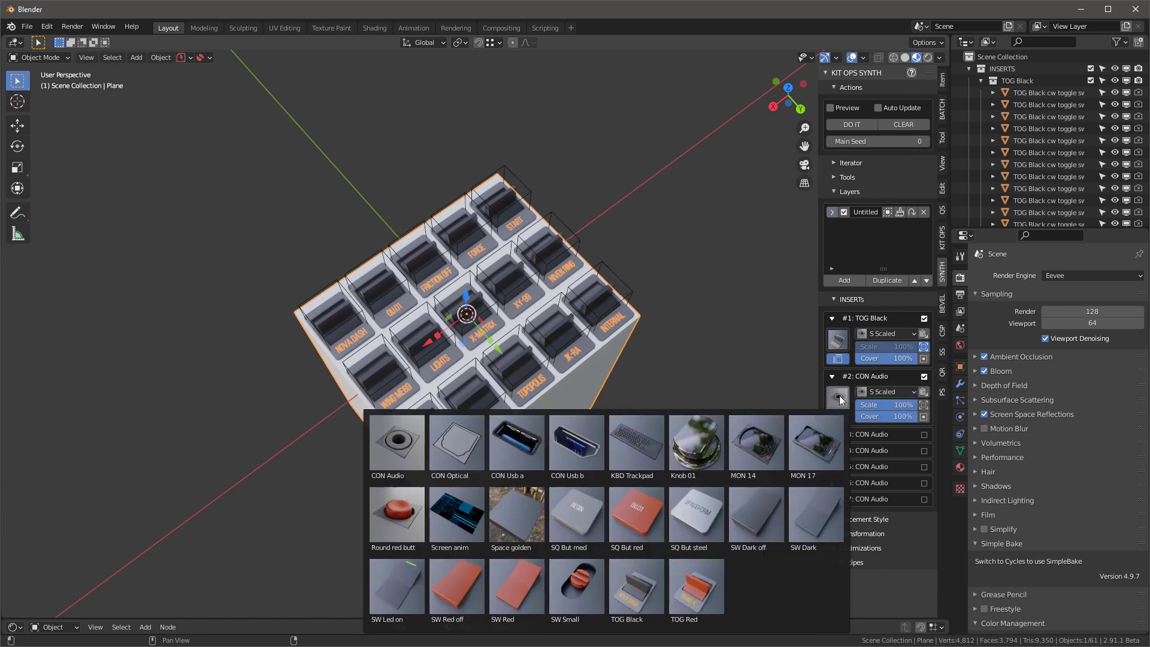
left_click(693, 592)
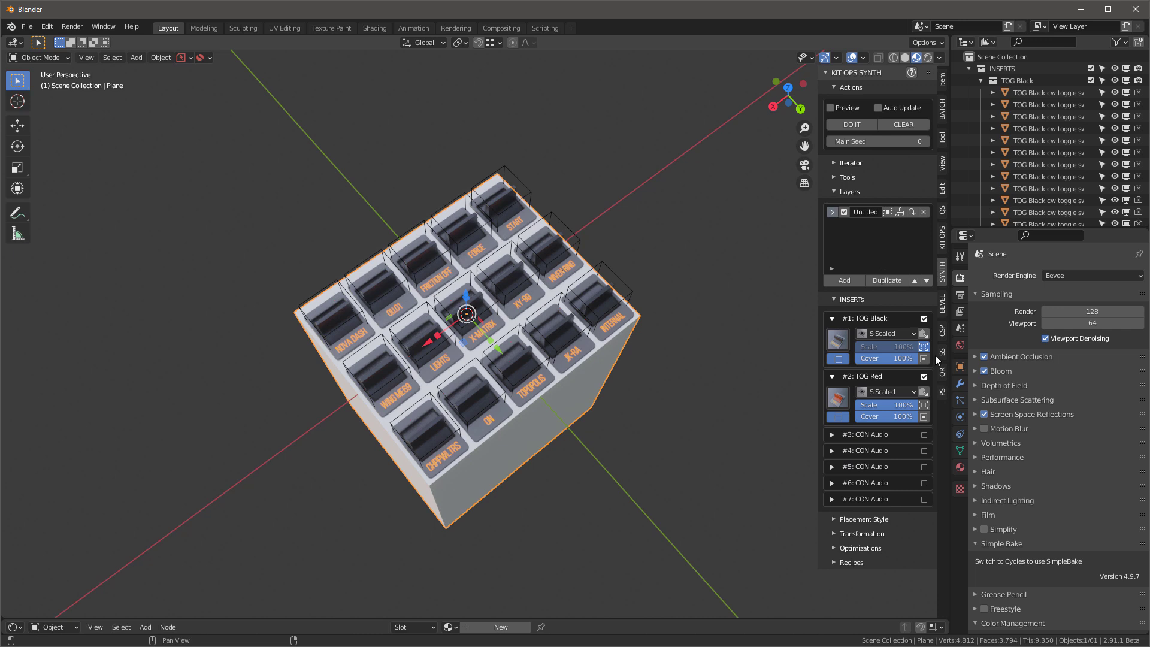
- Turn on the option that overrides the TOG Red insert's Scale value and regenerate the mixed black and red layout
left_click(923, 406)
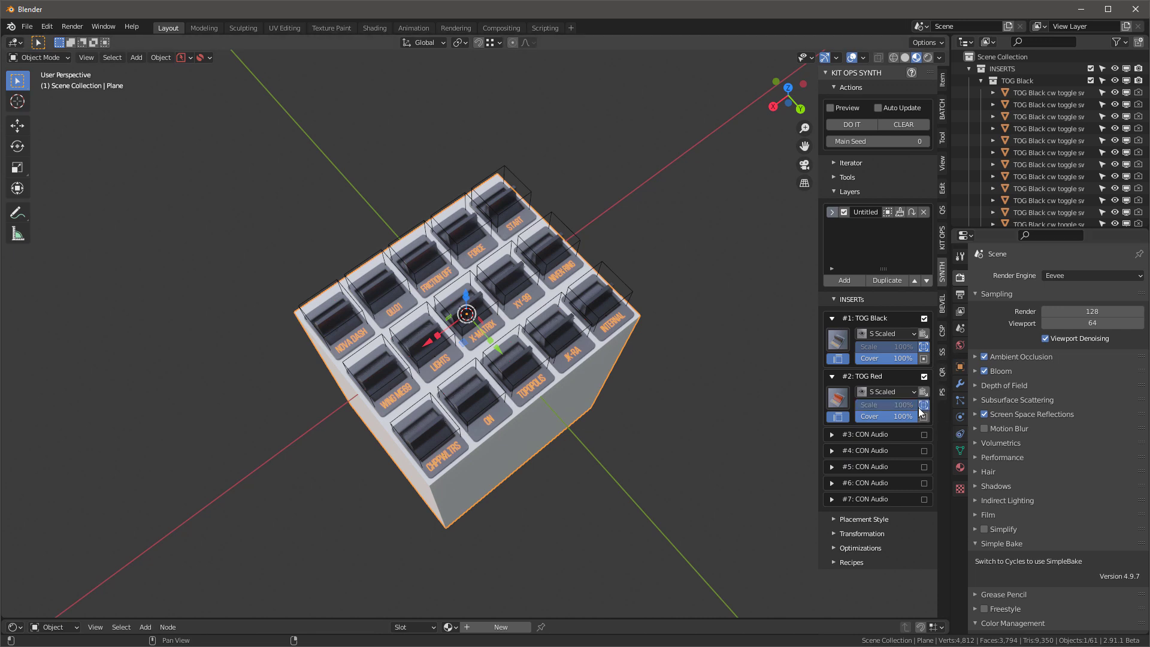
left_click(850, 123)
middle_click_drag(586, 288, 492, 390)
scroll(493, 379, "up", 2)
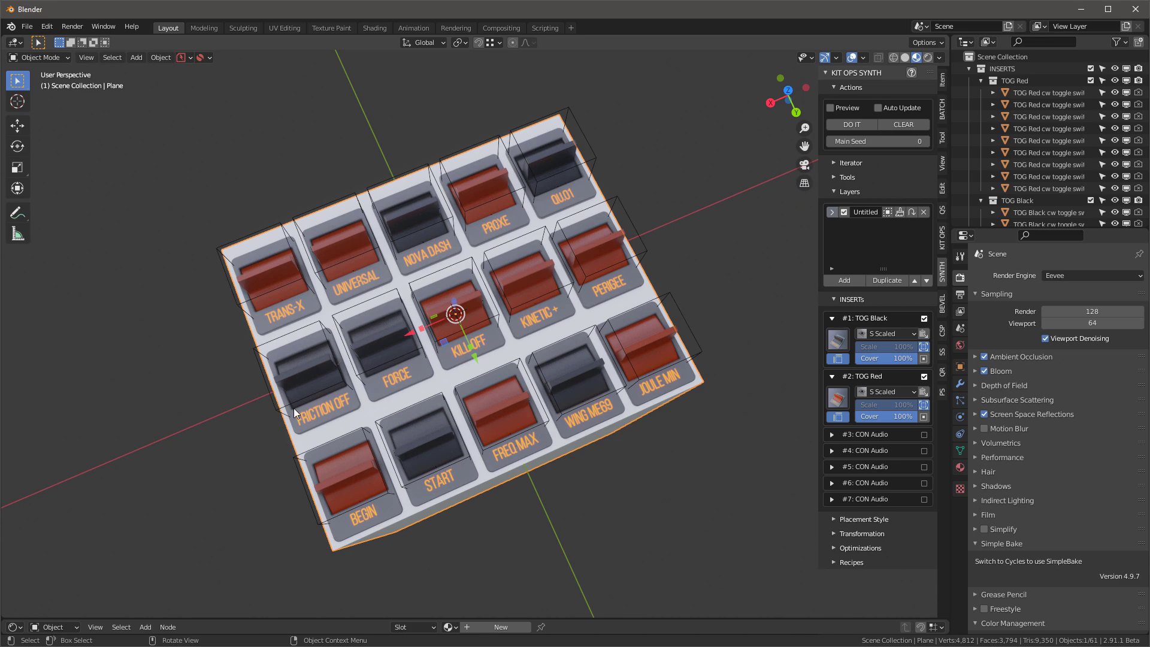
middle_click_drag(518, 372, 494, 367)
middle_click_drag(503, 221, 586, 395)
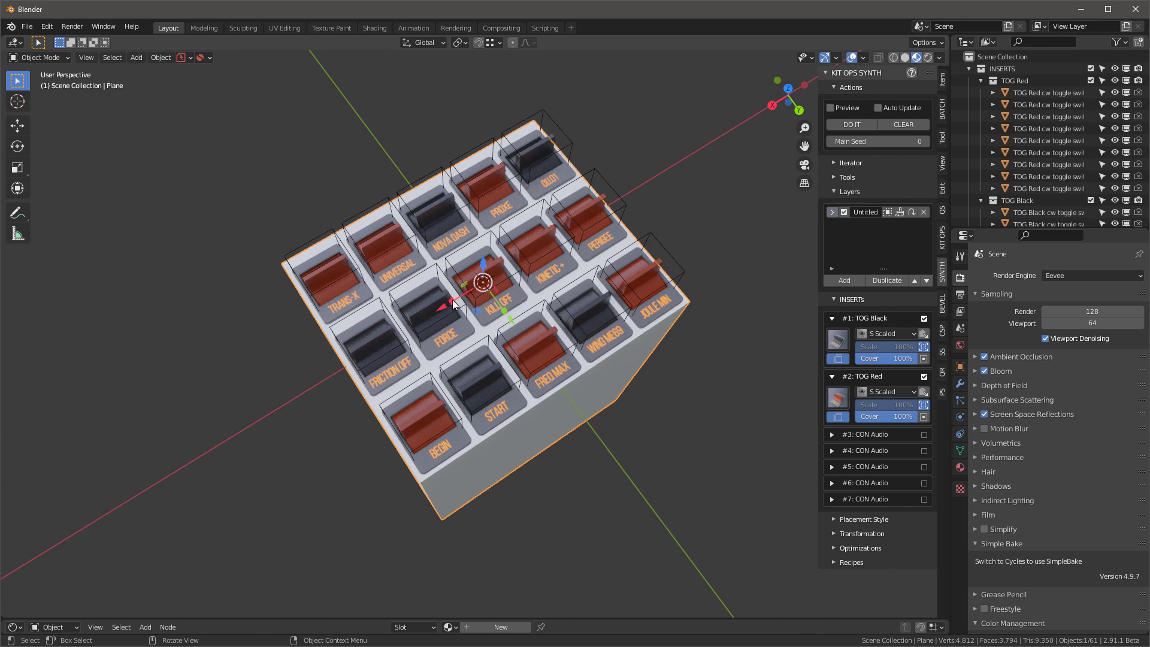
- Stretch the block slightly along the X axis and regenerate the toggle-switch layout
left_click_drag(453, 306, 440, 313)
left_click(851, 125)
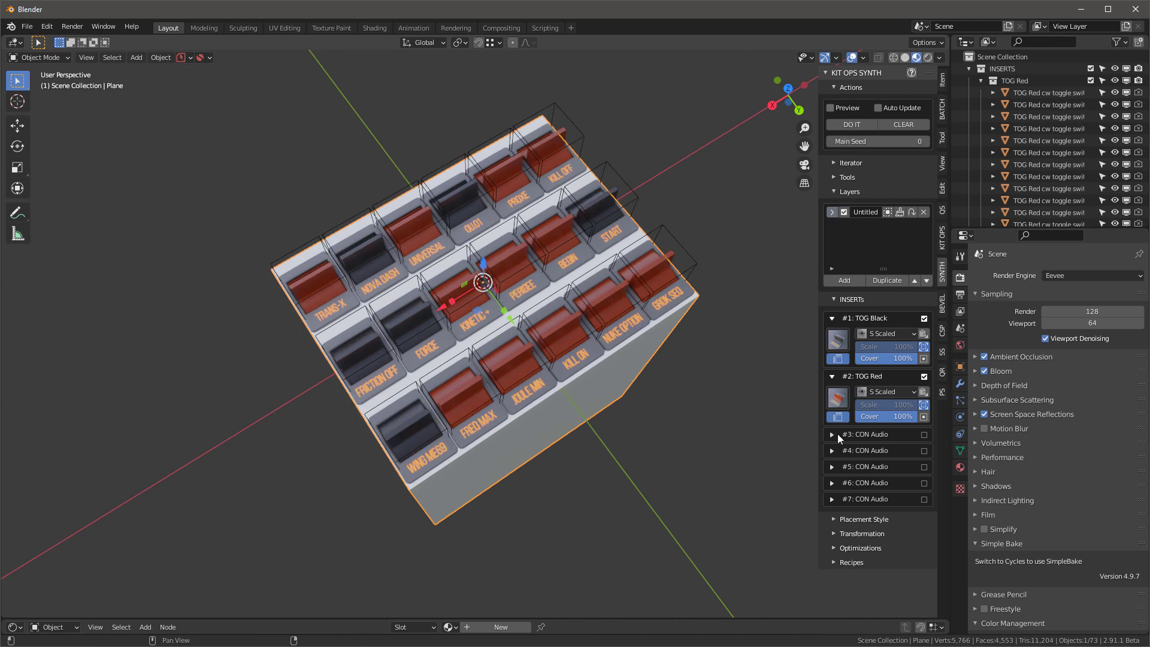
- Set the placement style to Grid with 3 rows and 5 columns and regenerate the switches on the top face
left_click(834, 519)
scroll(851, 532, "down", 5)
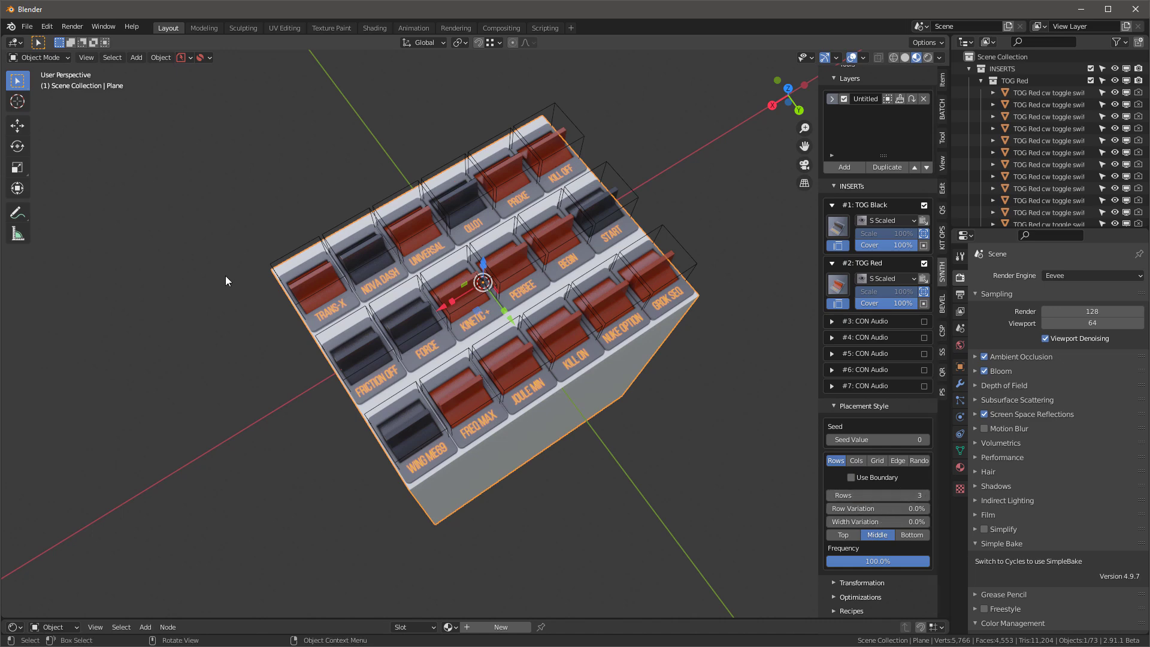
key("KP_7")
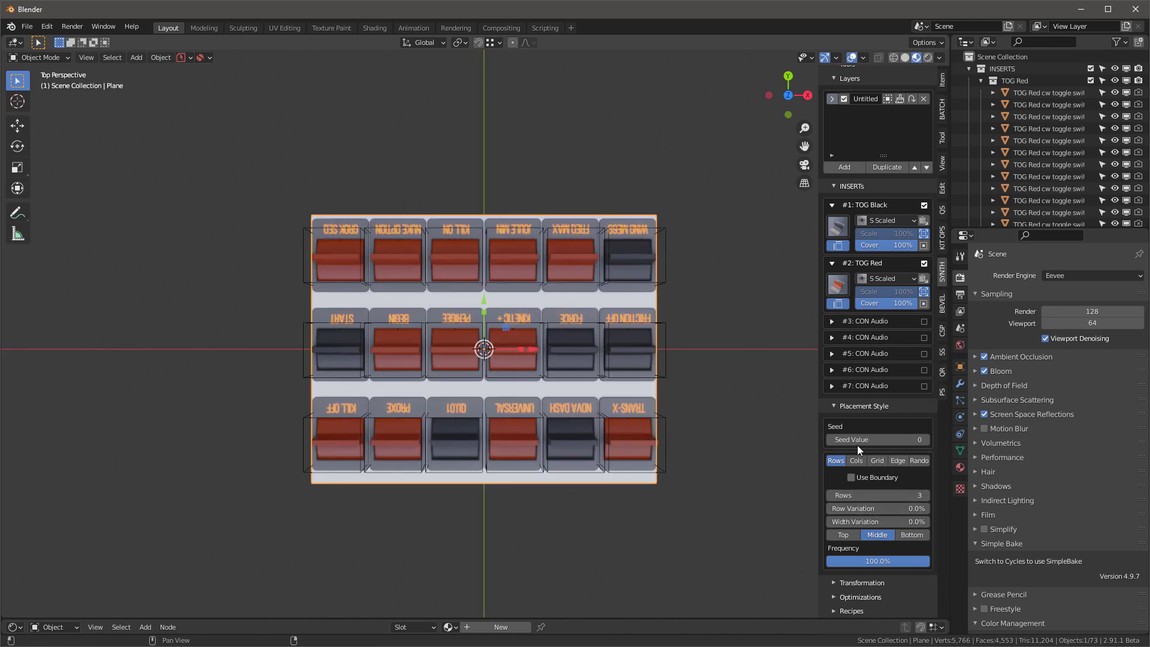
left_click(877, 461)
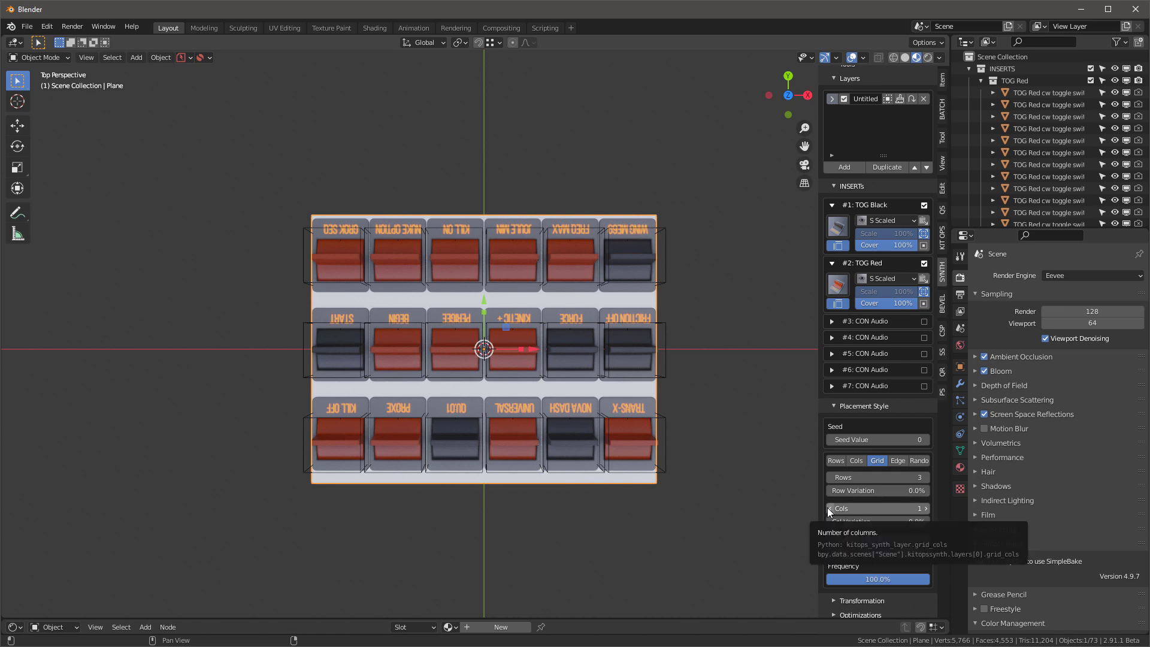
left_click_drag(827, 508, 883, 161)
left_click(859, 126)
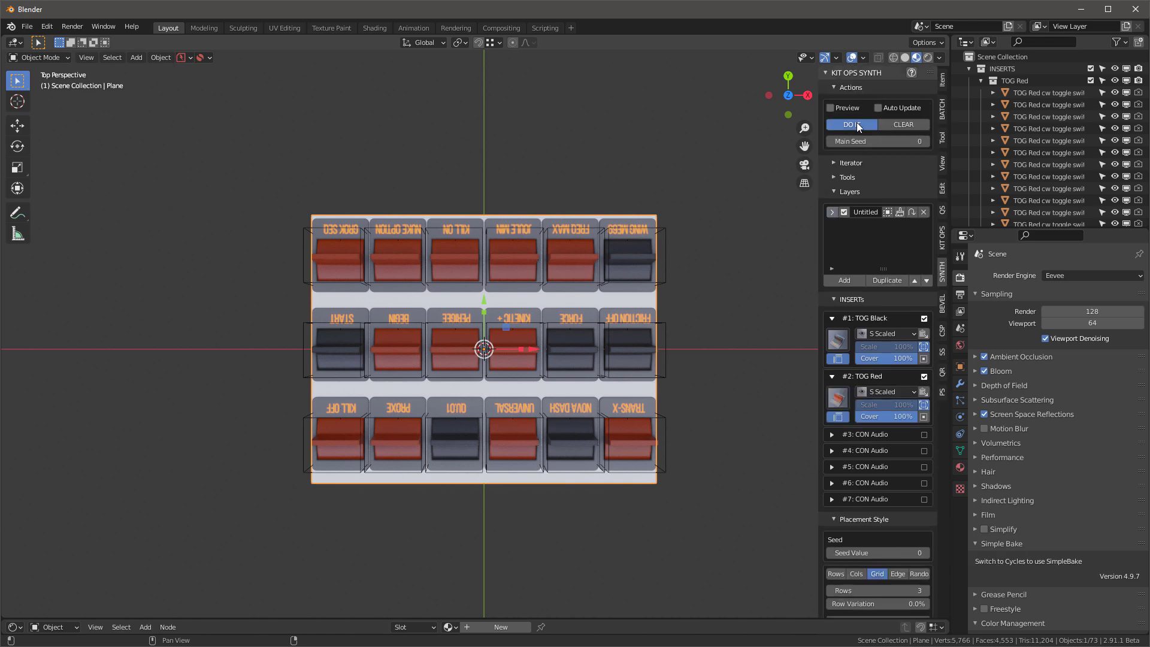
middle_click_drag(431, 336, 405, 325)
- Expand the Transformation settings and examine the padding, Z position, scale and rotation options against the switch layout
scroll(868, 555, "down", 5)
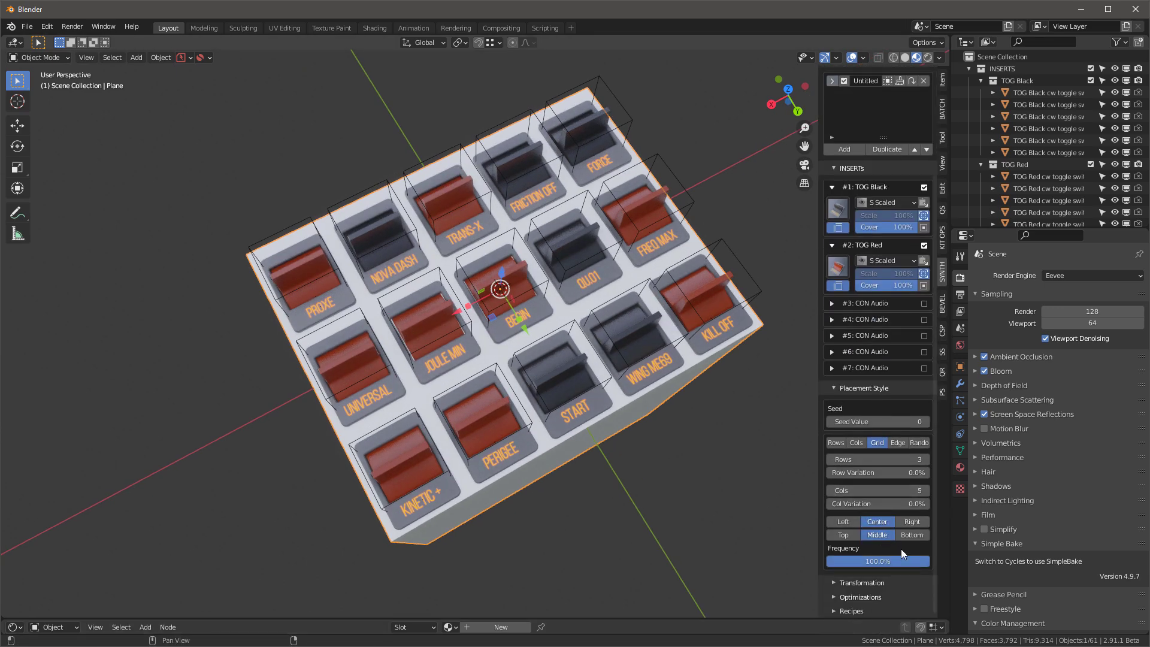
left_click(861, 582)
scroll(898, 509, "down", 5)
middle_click_drag(564, 411, 549, 365)
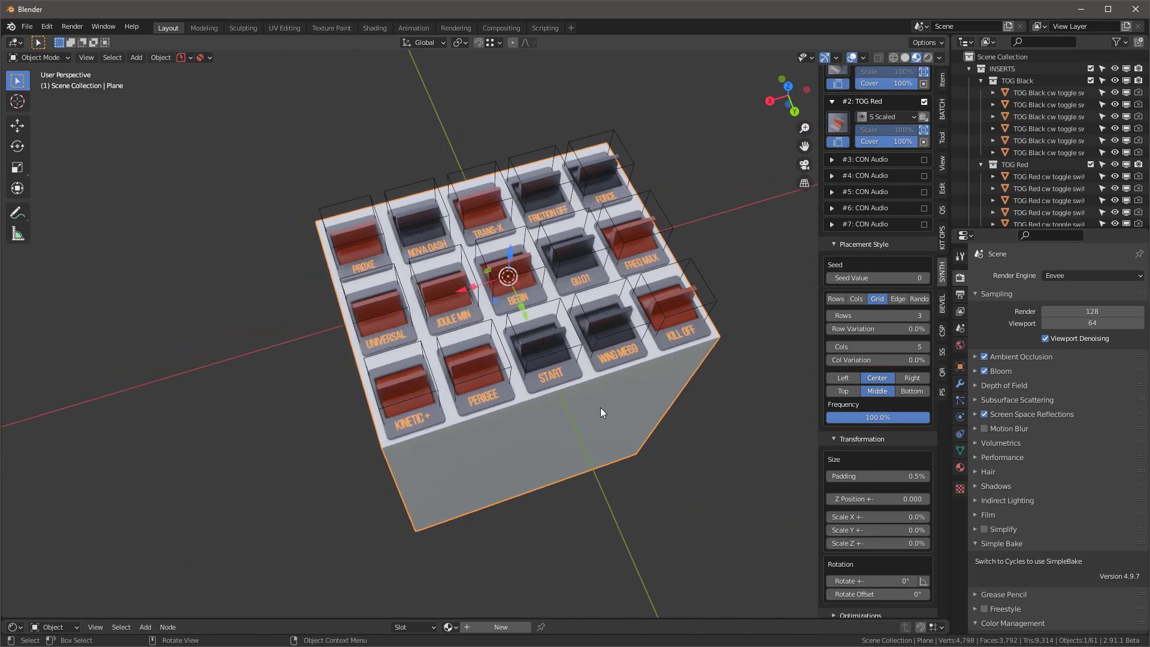
middle_click_drag(600, 409, 605, 397)
scroll(899, 132, "up", 10)
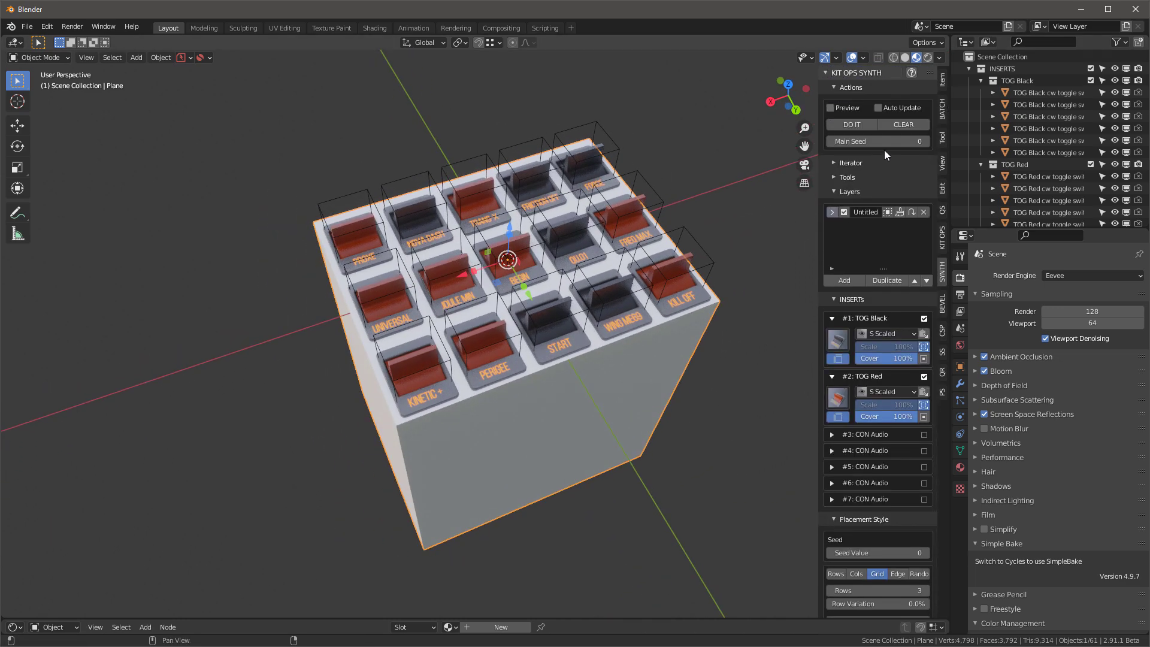
- Rename the SYNTH layer as switches
double_click(861, 216)
type("switches")
- Clear the generated inserts from the block and stretch the block along the X axis
left_click(915, 124)
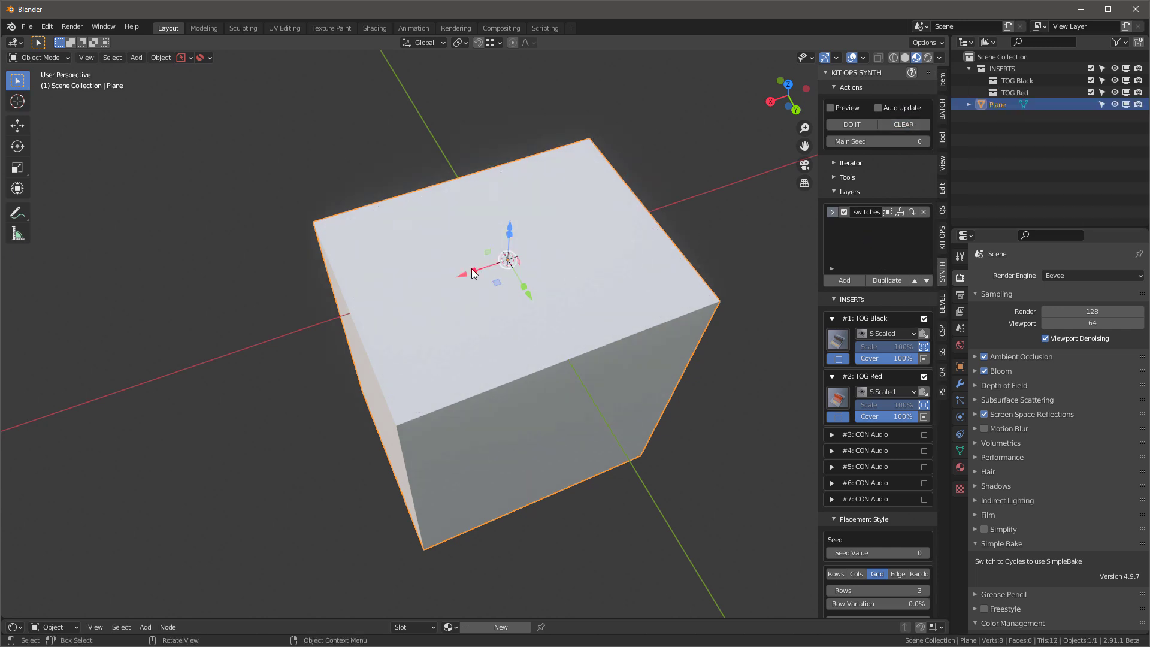
left_click_drag(474, 273, 464, 278)
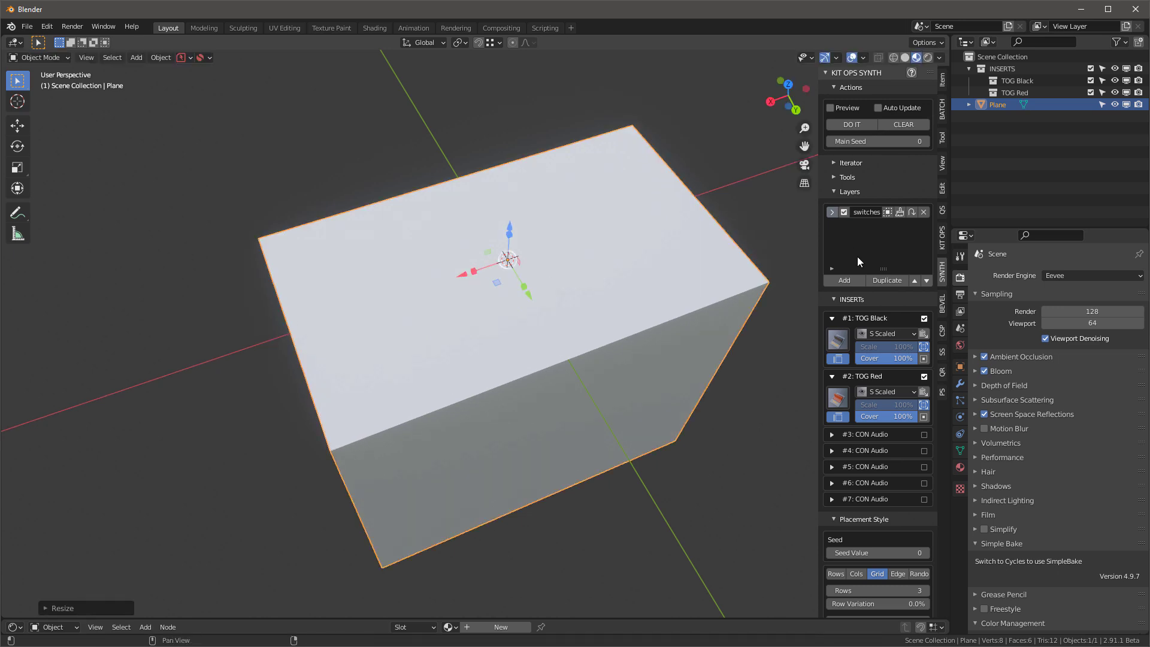
- Add a layer named 1.Base above the switches layer, and disable the switches layer after prefixing its name with "2."
left_click(844, 280)
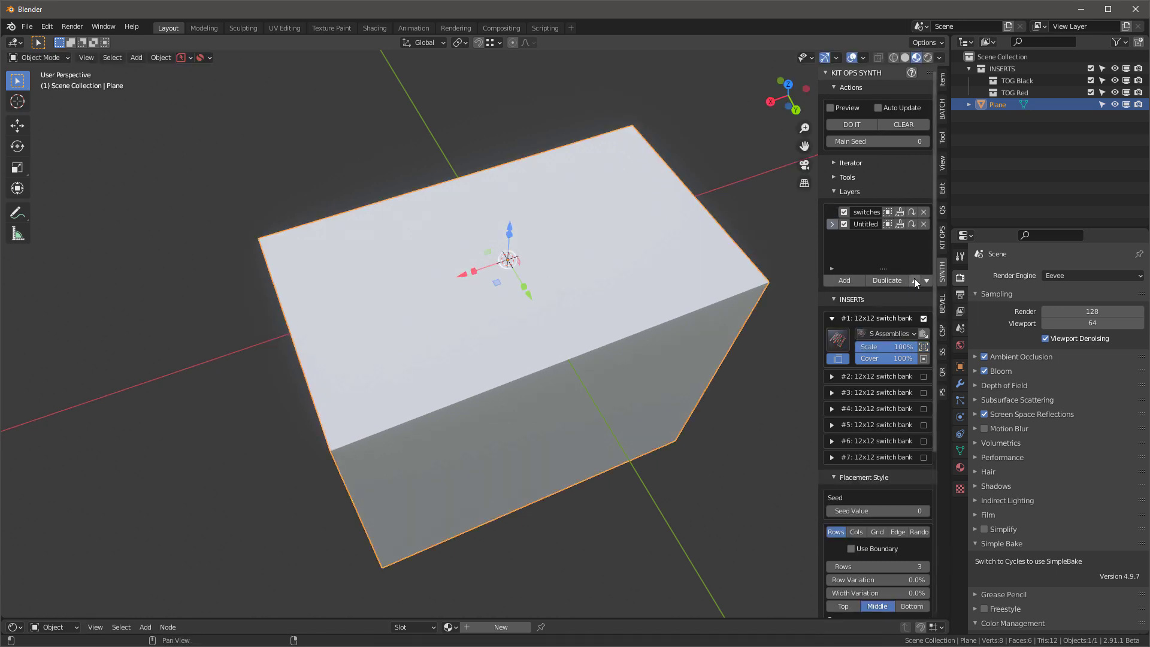
type("1.Base")
key("Return")
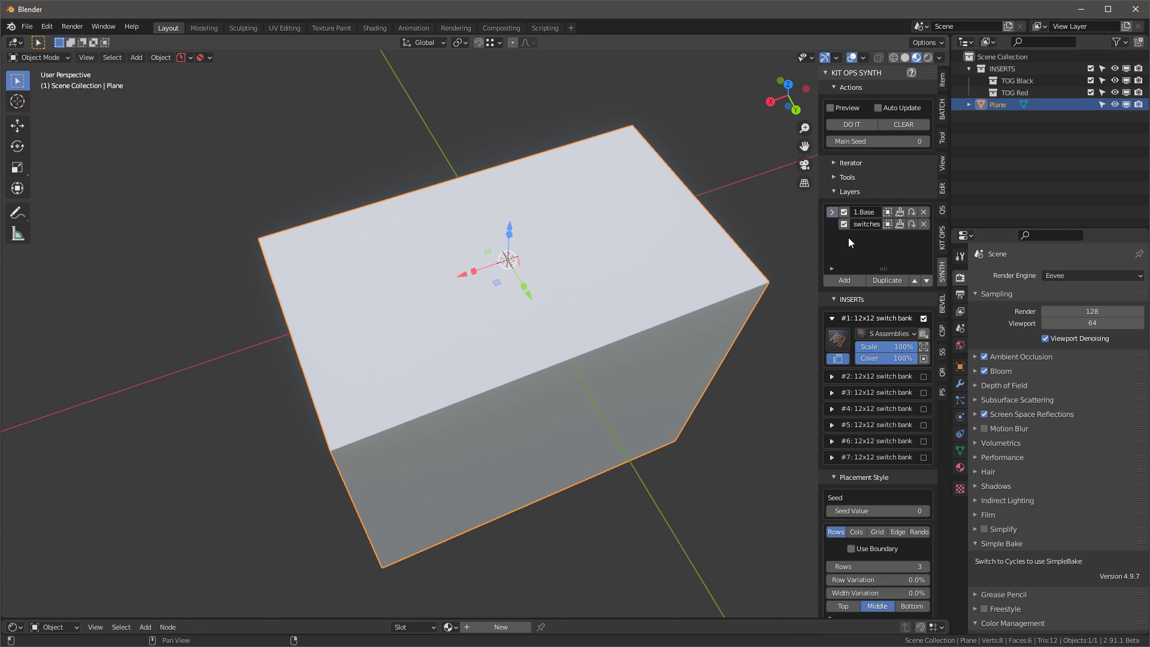
type("2.")
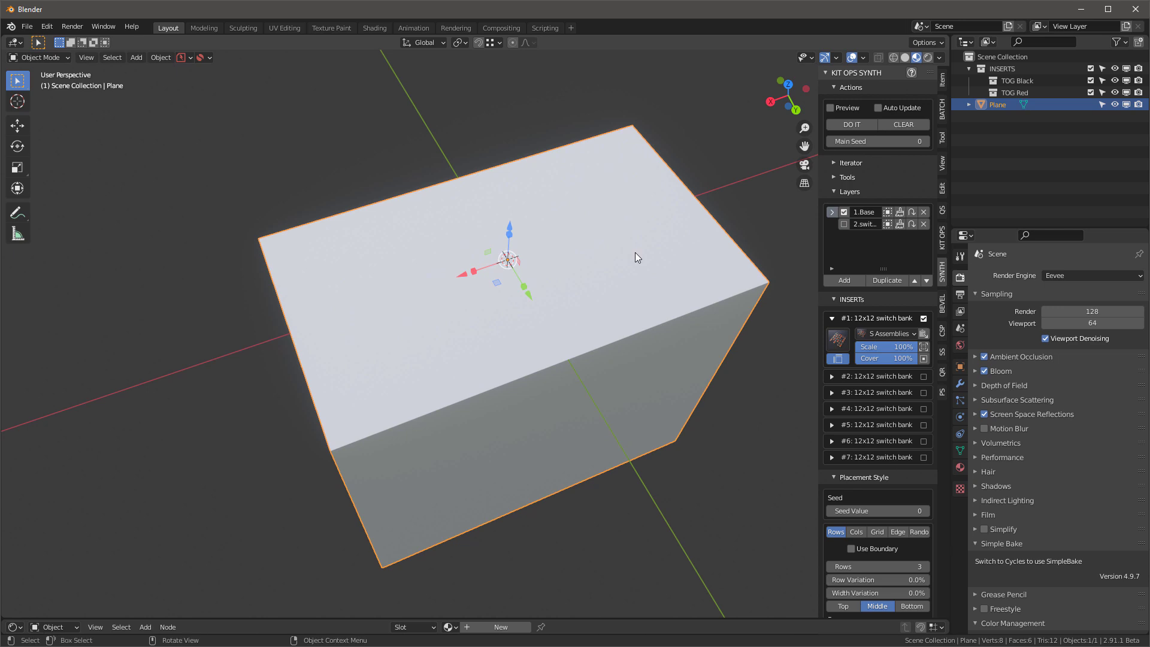
- Assign the T Rack handles insert from the S Not scaled category to the first slot of the 1.Base layer
left_click(844, 345)
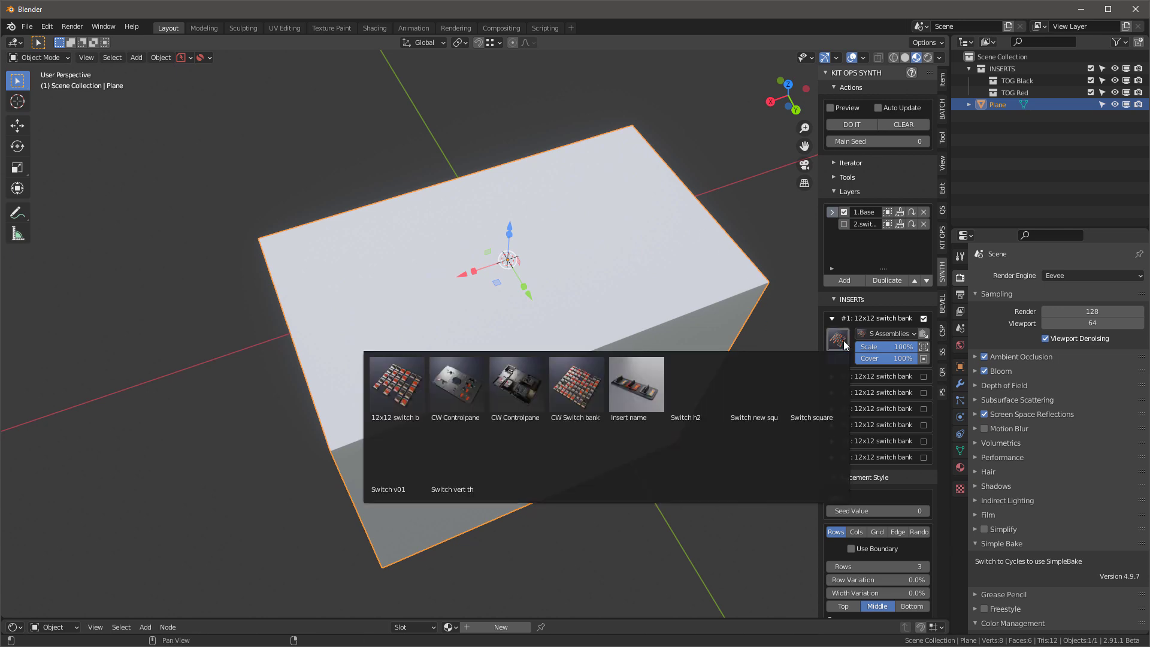
left_click(889, 334)
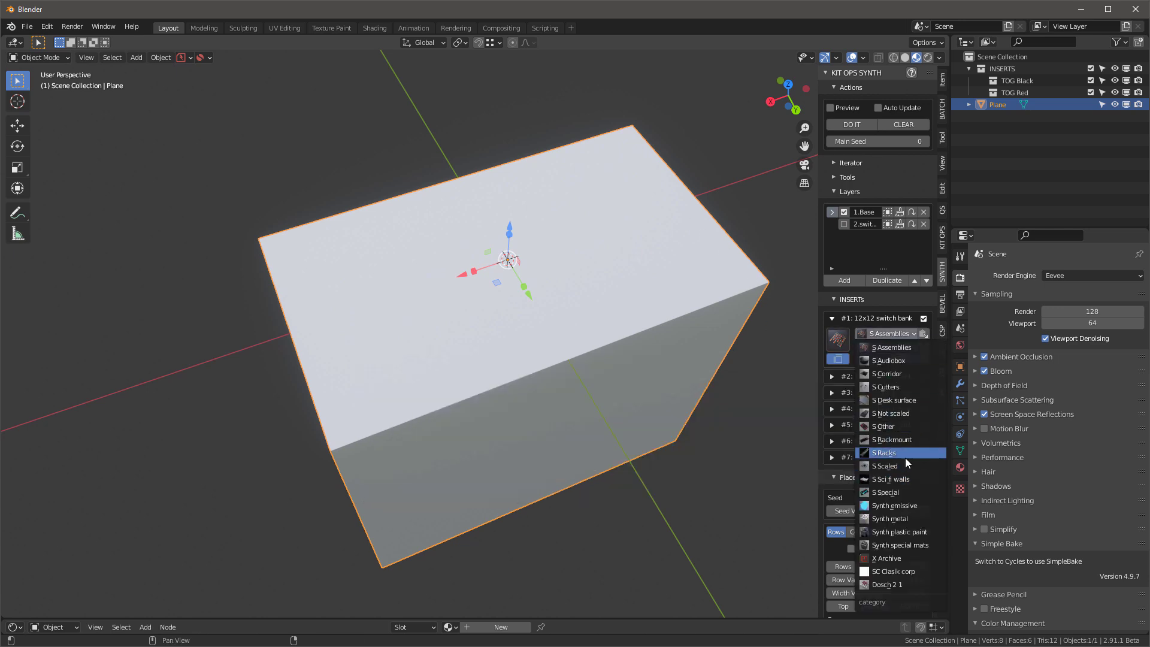
left_click(913, 412)
left_click(843, 343)
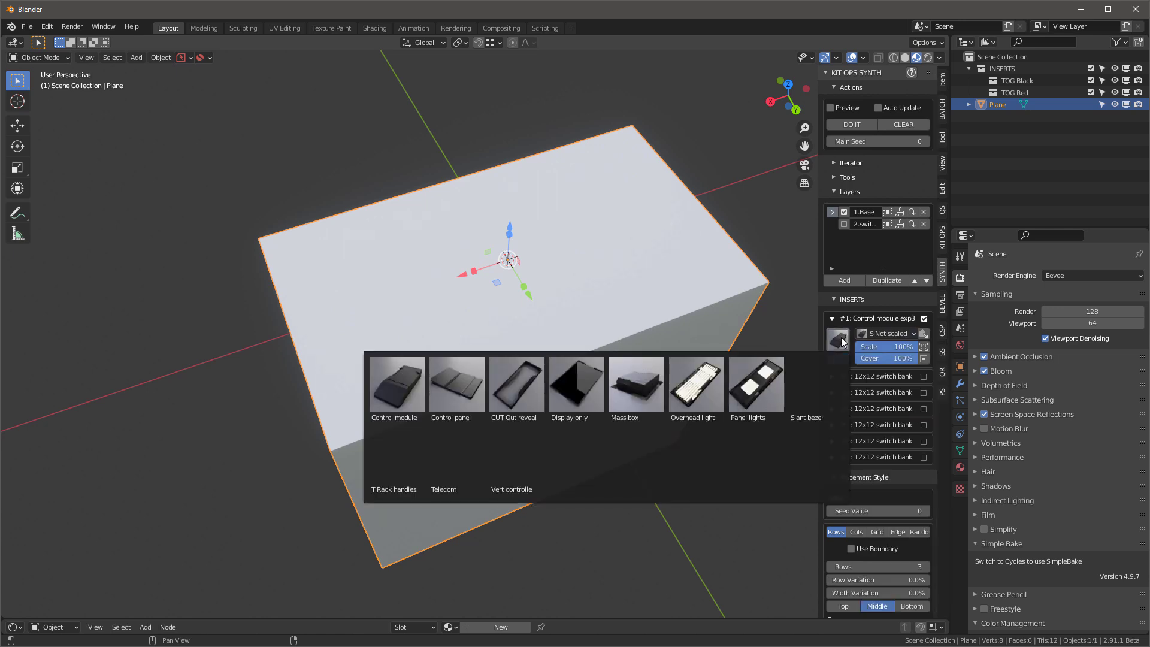
left_click(400, 456)
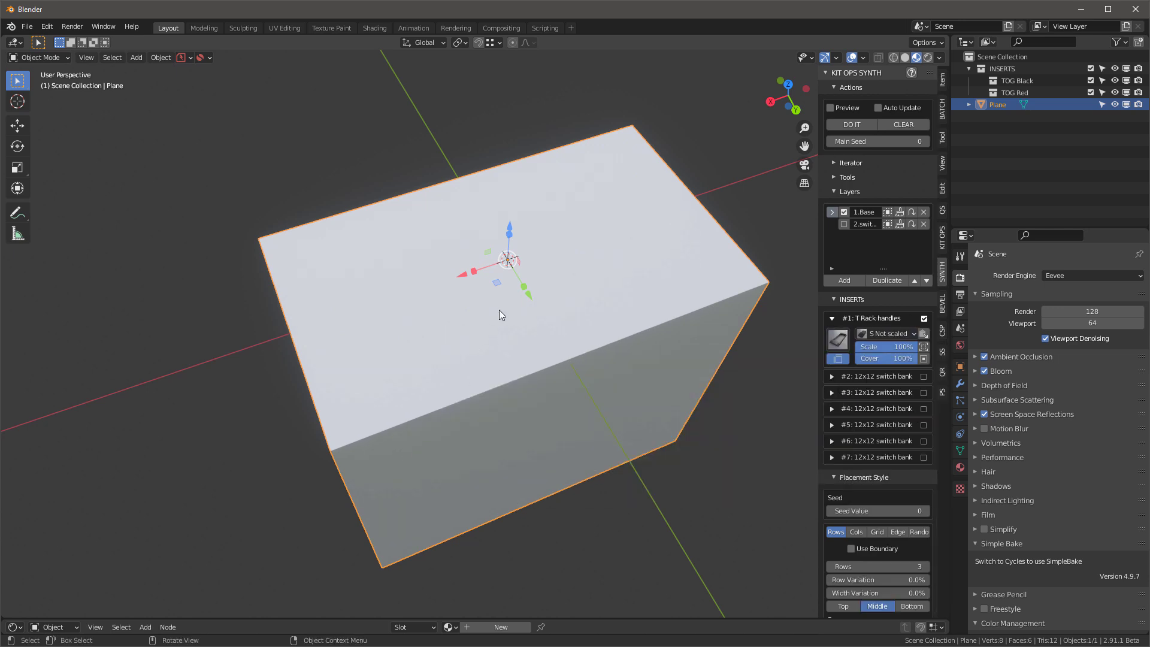
- Turn off the toggle beneath the T Rack handles preview and generate the insert on the block's top face
middle_click_drag(539, 335, 599, 354)
left_click(837, 361)
left_click(862, 124)
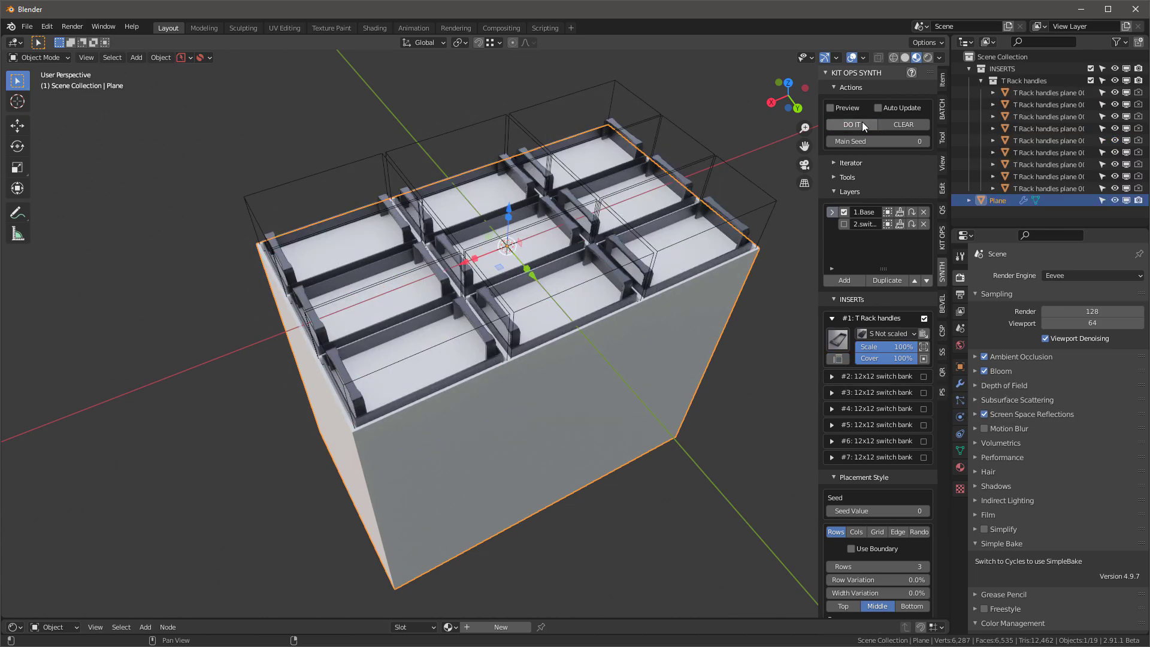
middle_click_drag(504, 312, 495, 226)
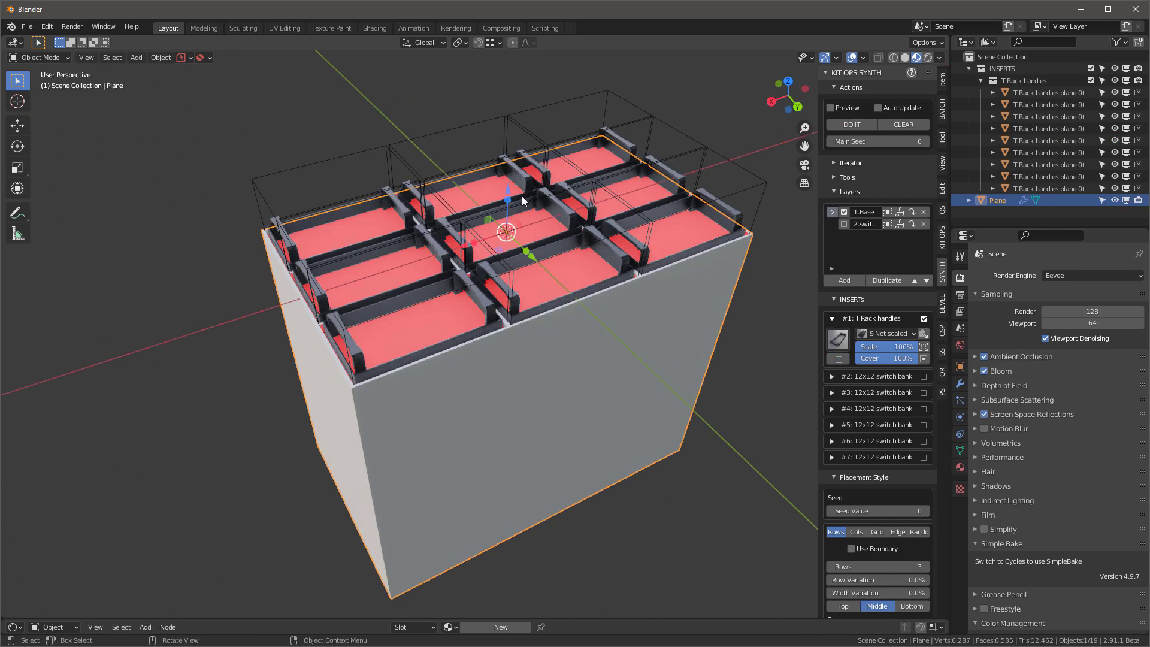
- Set the 1.Base layer's placement to Grid with 1 row and 1 column and regenerate the T Rack handles insert
left_click(879, 531)
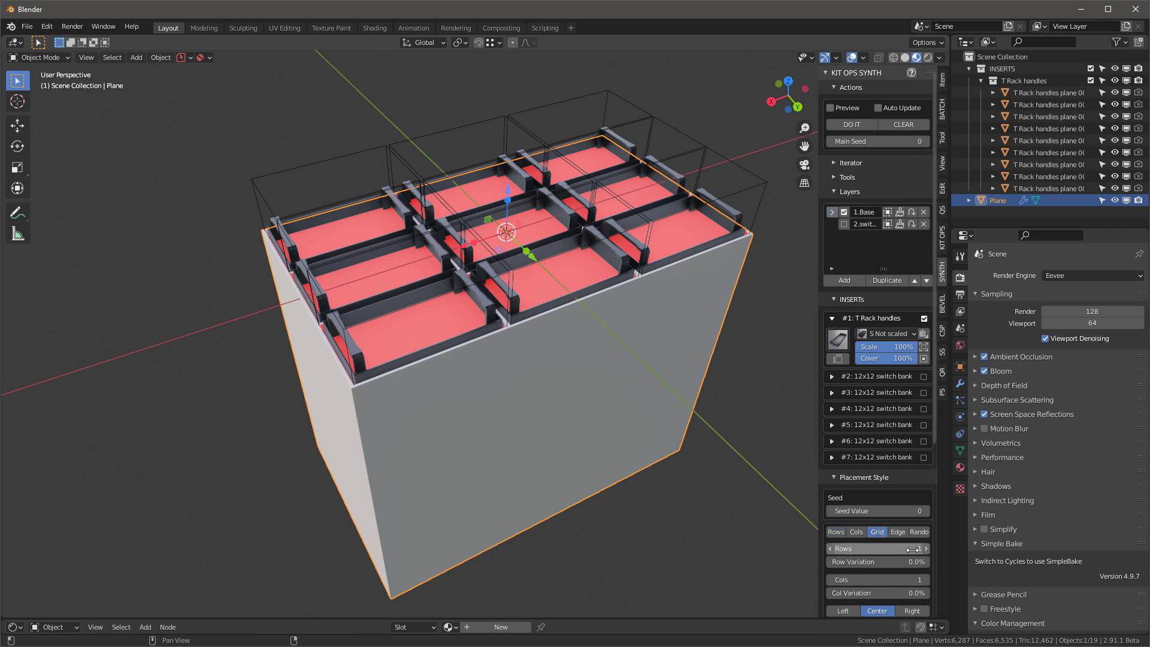
left_click(853, 123)
middle_click_drag(700, 206, 537, 251)
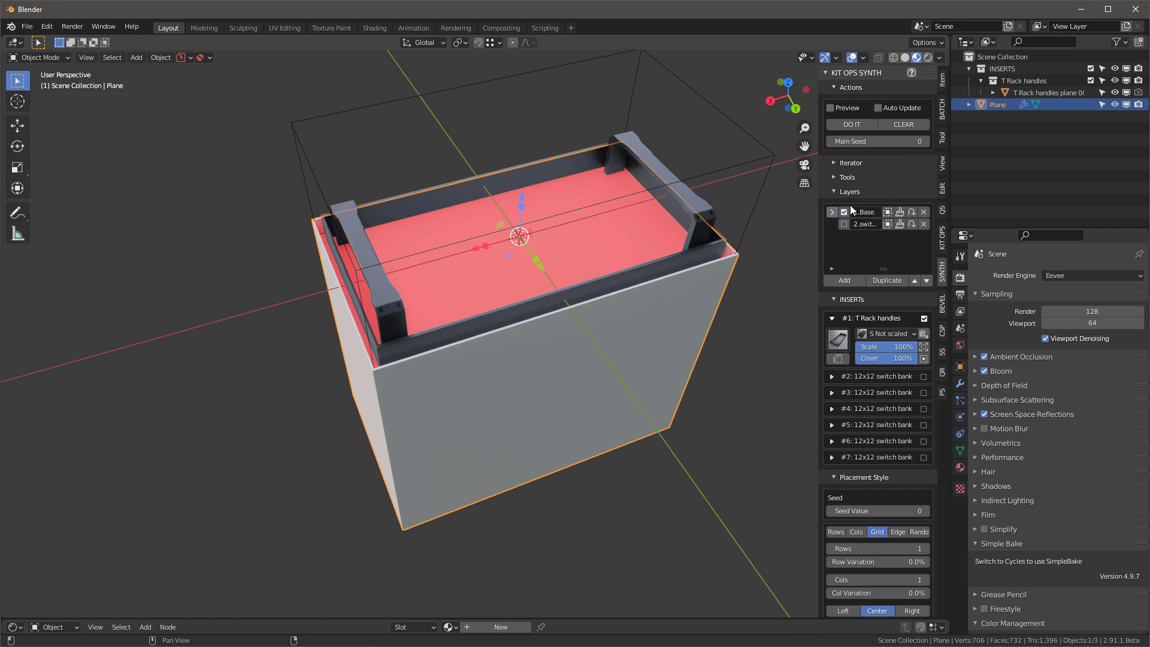
middle_click_drag(489, 259, 490, 257)
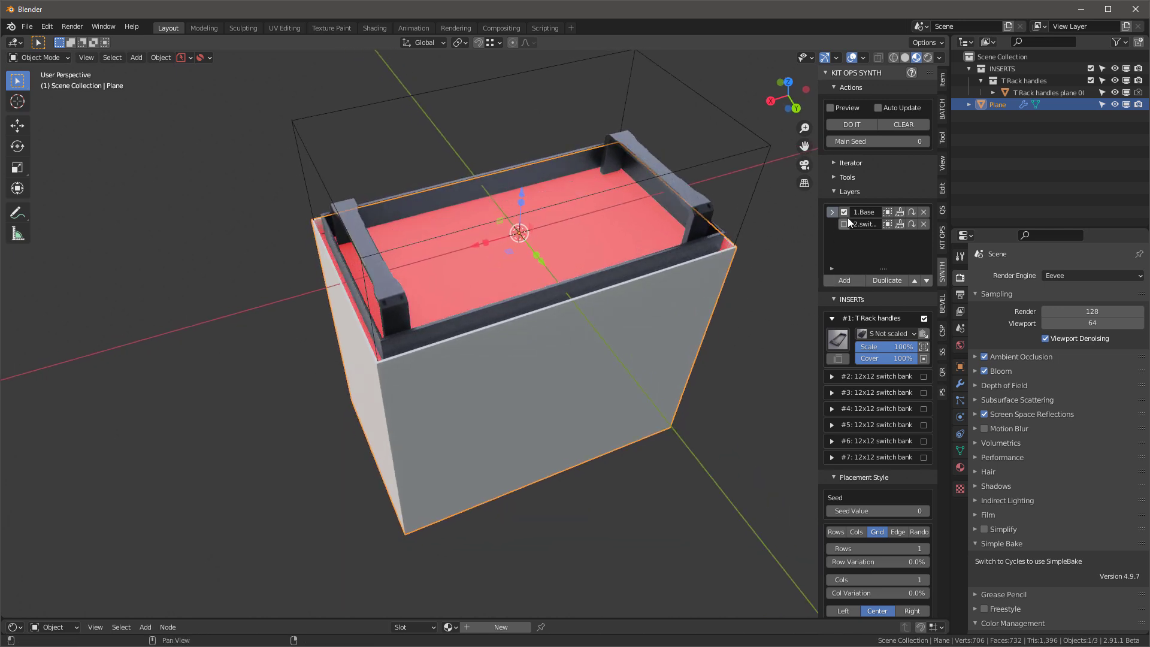
- Bake the active 1.Base layer onto the object with the SYNTH tools
left_click(833, 178)
left_click(881, 194)
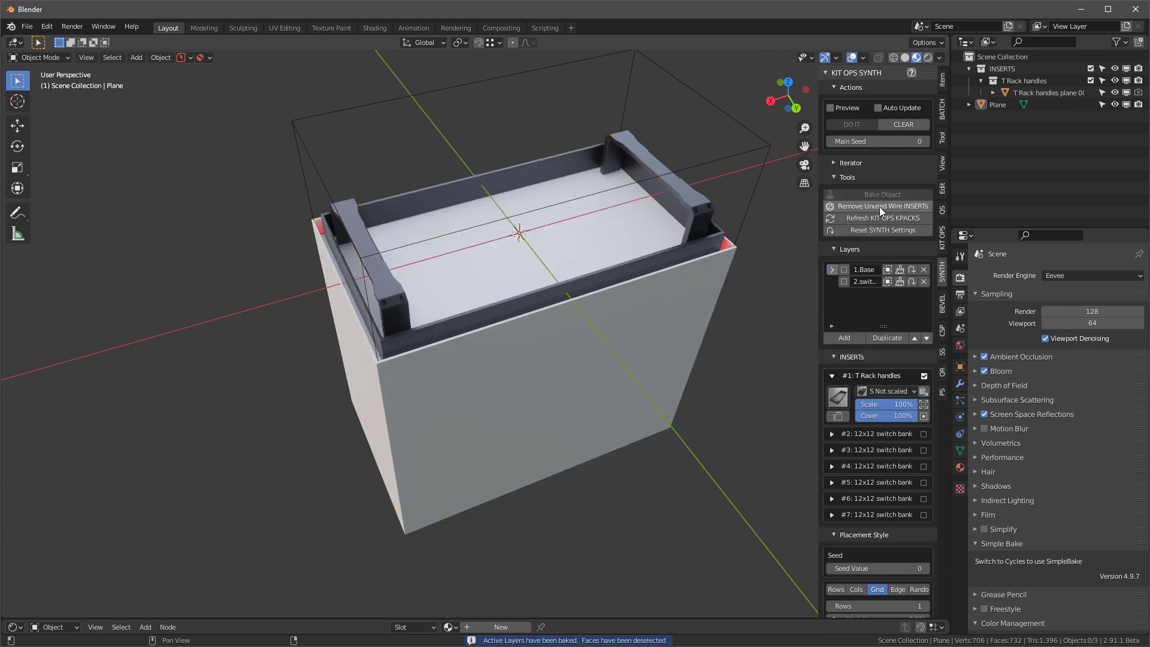
- Assign the existing SY Dark matte material to the white box
left_click(562, 374)
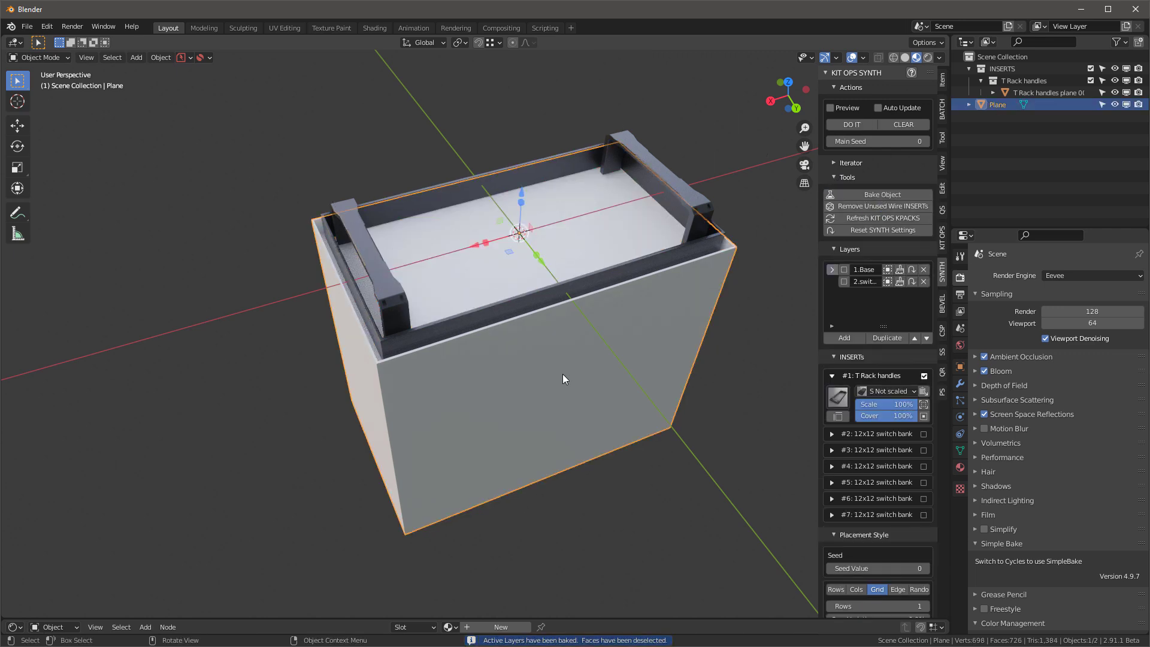
left_click(449, 627)
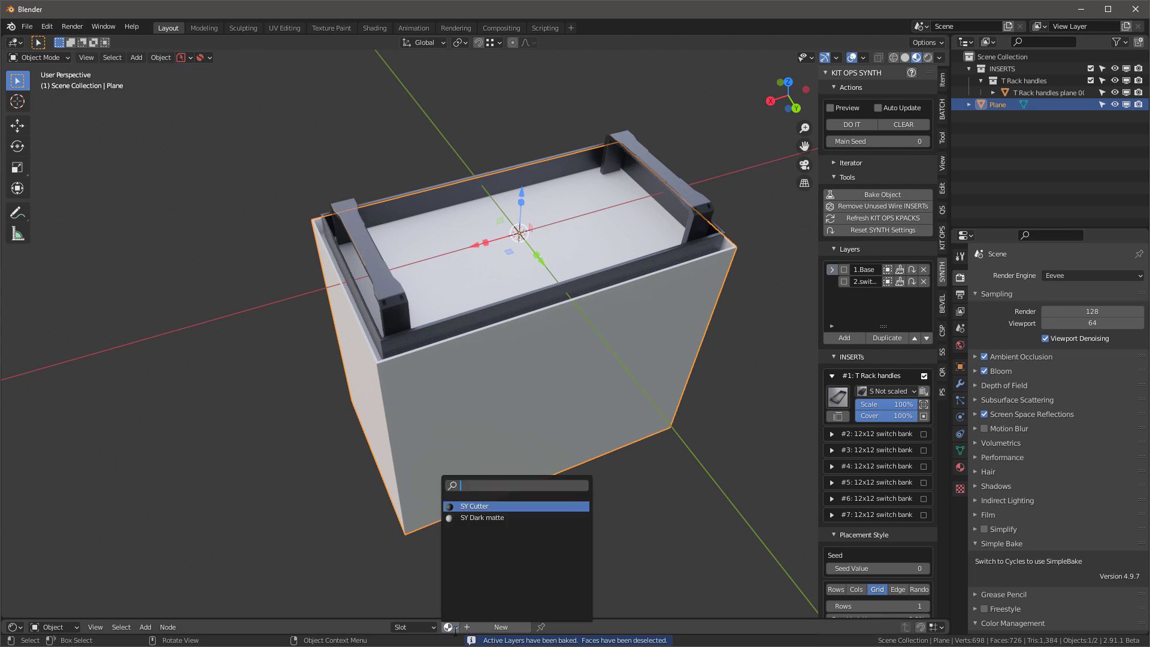
left_click(486, 518)
- Try to move the T Rack handles insert away from the box, and undo the move
middle_click_drag(503, 488, 742, 225)
scroll(541, 323, "up", 3)
left_click(742, 225)
middle_click_drag(574, 245, 580, 241)
left_click_drag(518, 207, 554, 82)
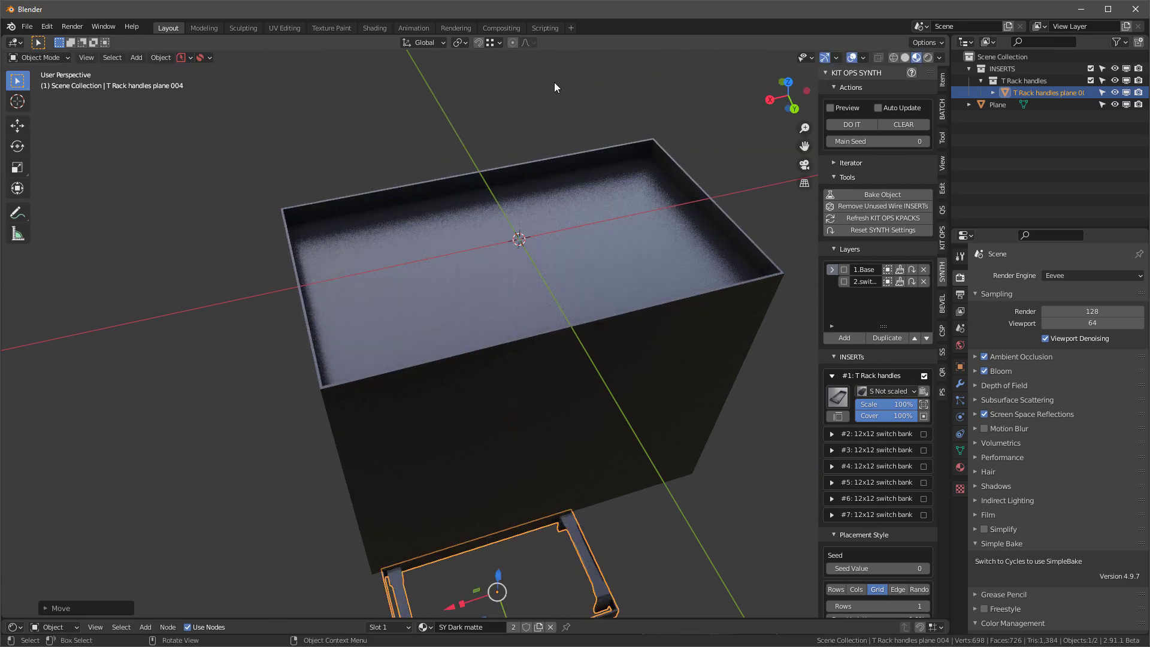
key("ctrl+z")
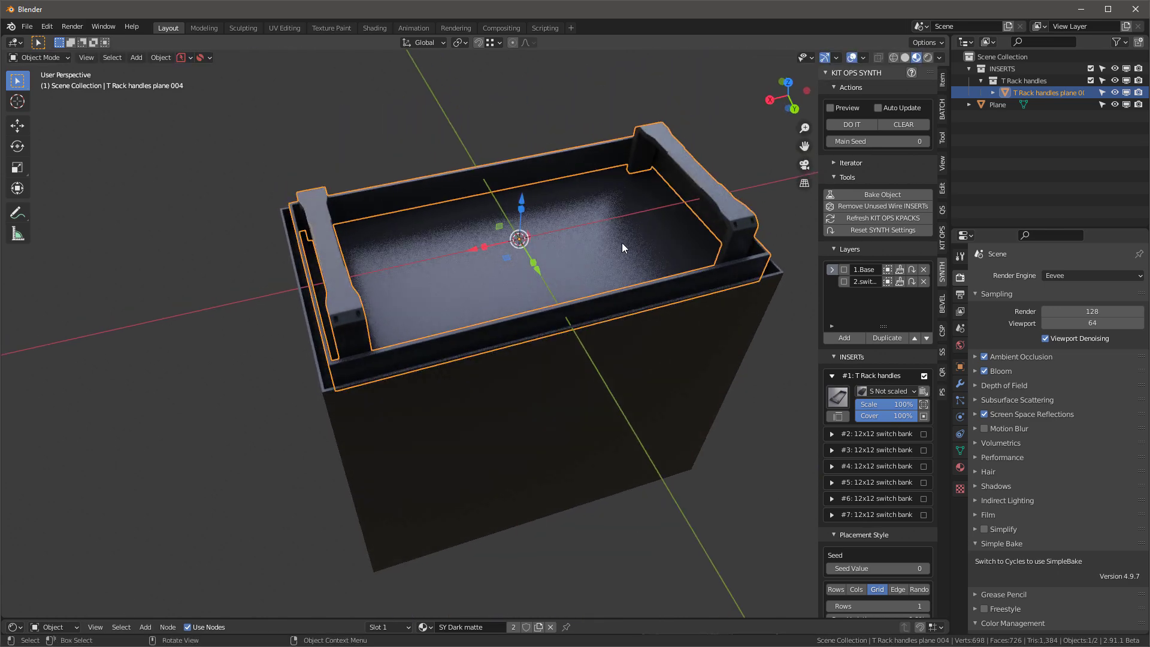
- Add two evenly spaced loop cuts parallel to the Y axis across the box's mesh, without sliding them
left_click(621, 242)
key("Tab")
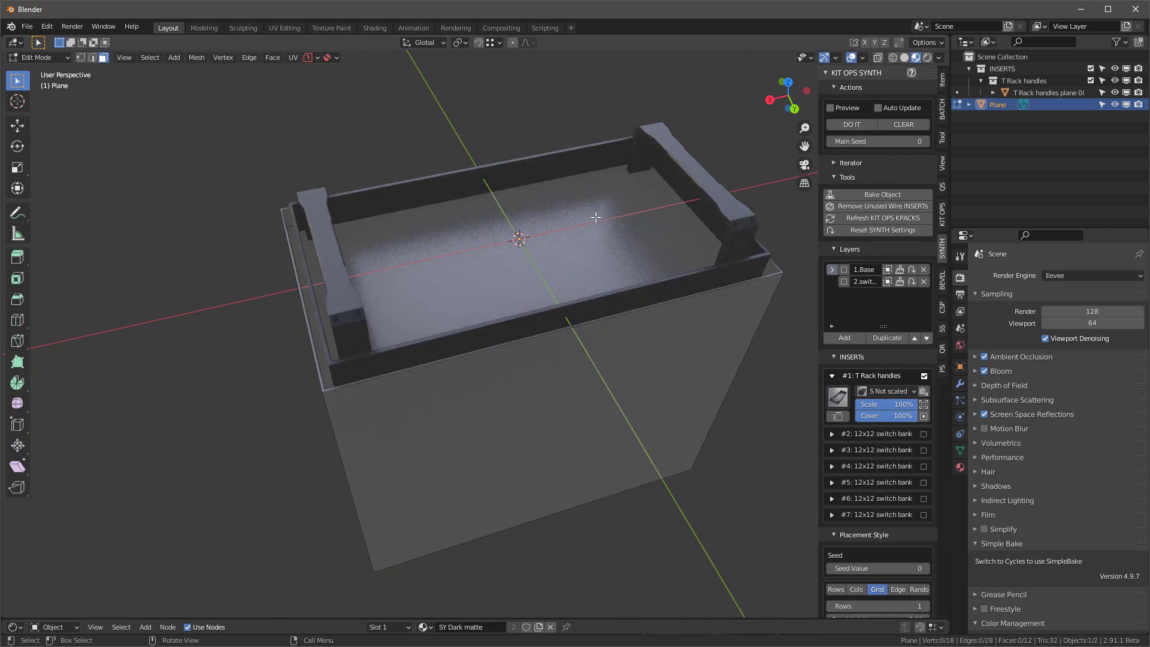
key("alt+z")
left_click(613, 242)
middle_click_drag(514, 247, 575, 361)
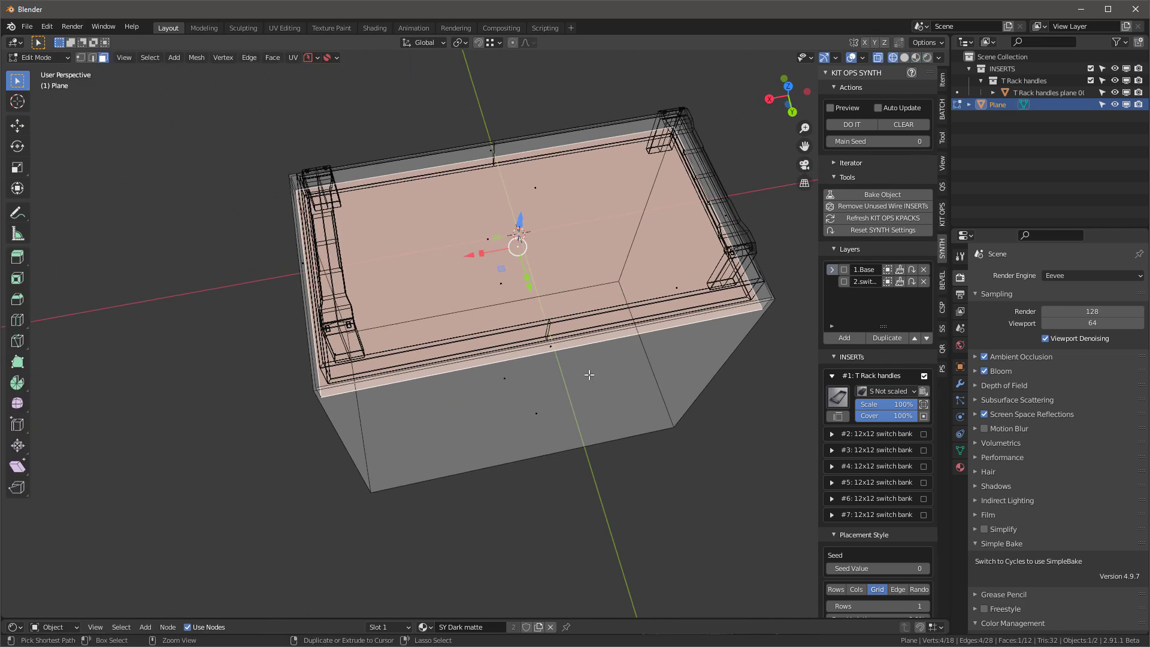
key("ctrl+r")
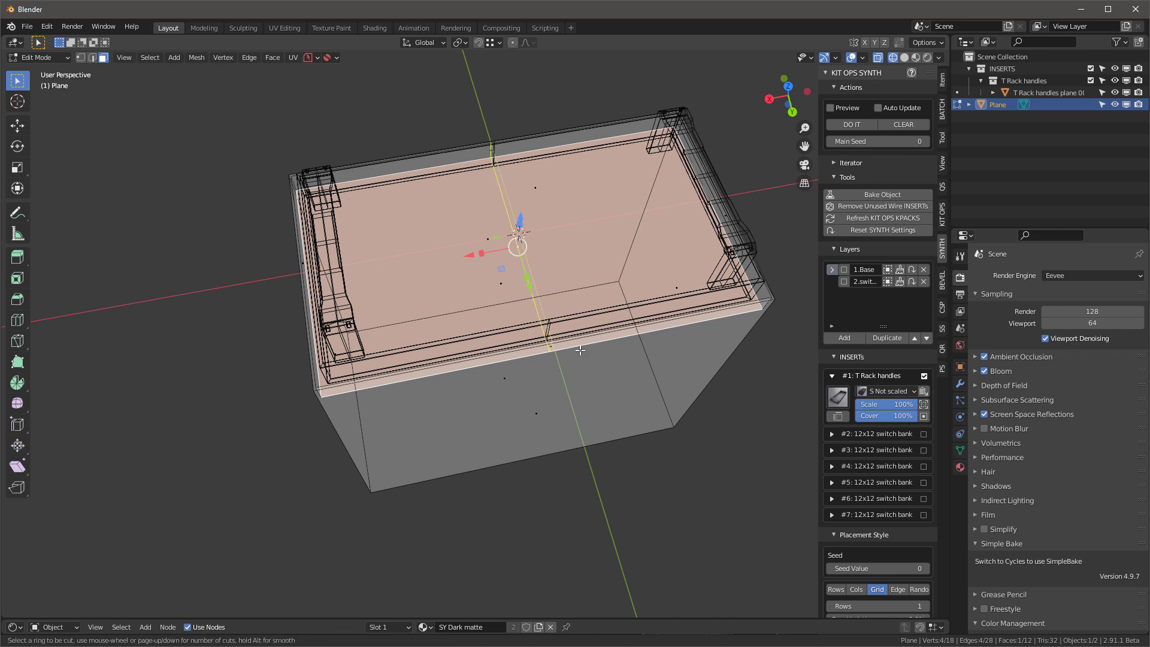
scroll(580, 349, "up", 1)
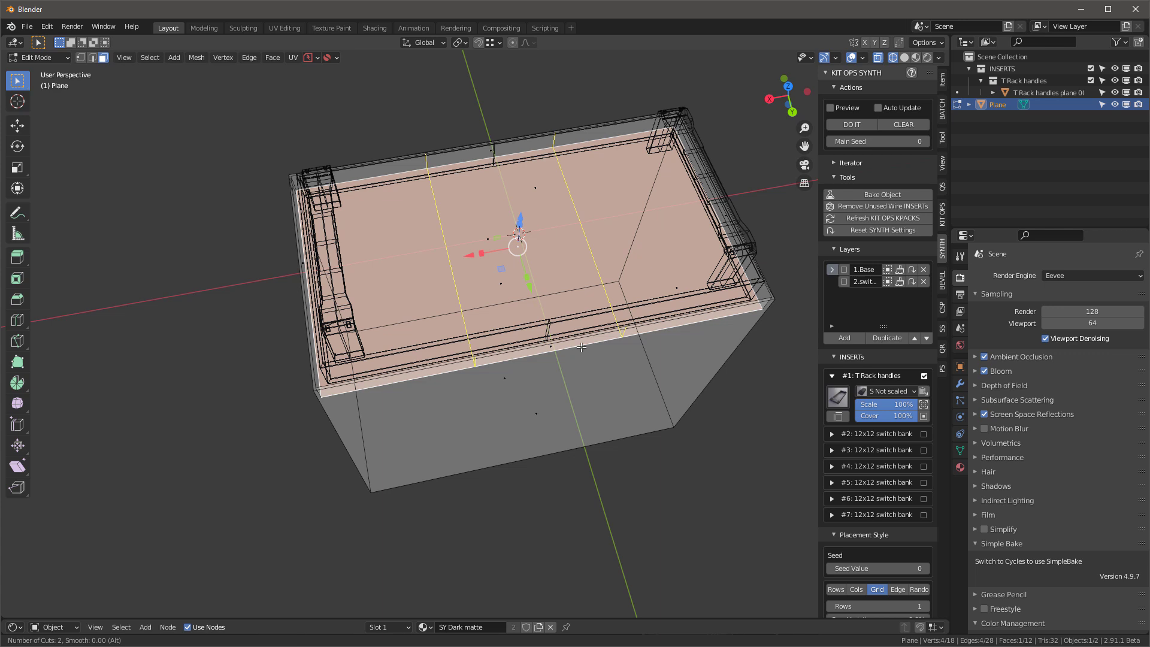
left_click(581, 347)
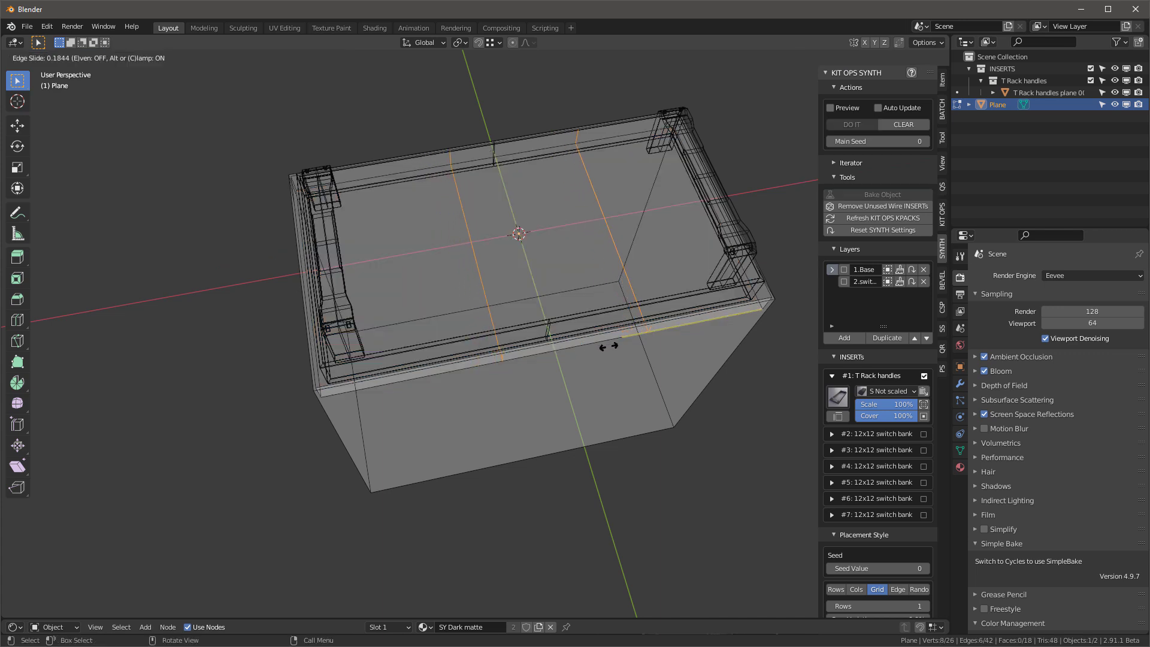
left_click(608, 346)
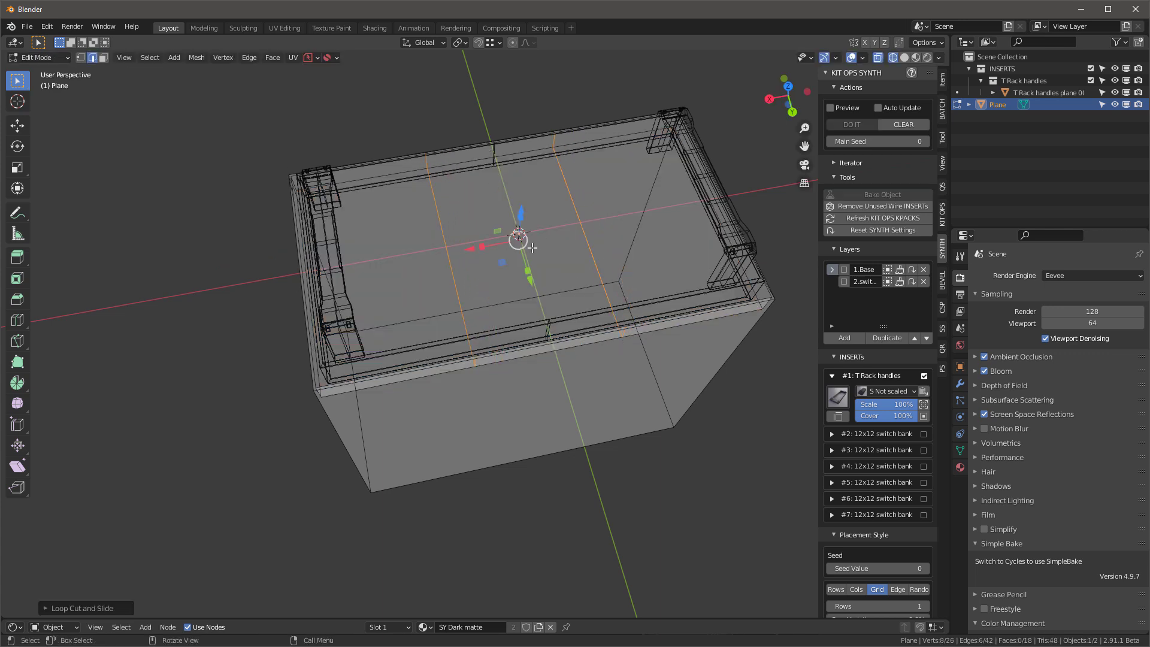
- Scale the two new edge loops apart along the X axis by about 2.13, towards the handles
key("s")
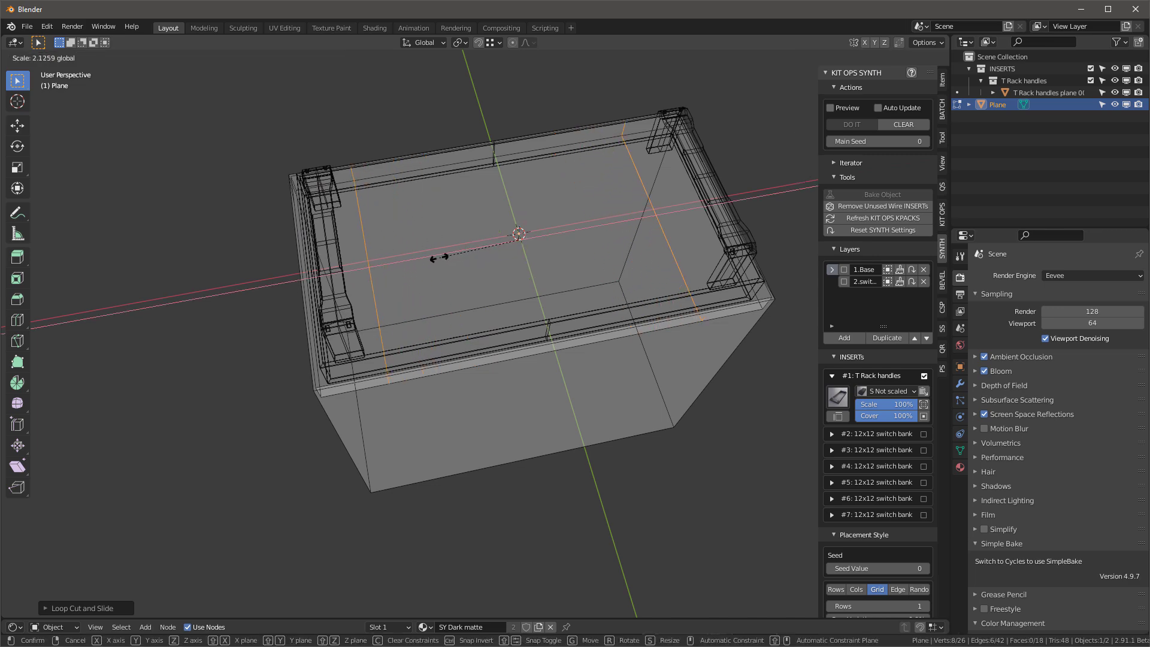
left_click(433, 258)
middle_click_drag(433, 259, 600, 240)
- Select only the large central top face between the two edge loops
key("3")
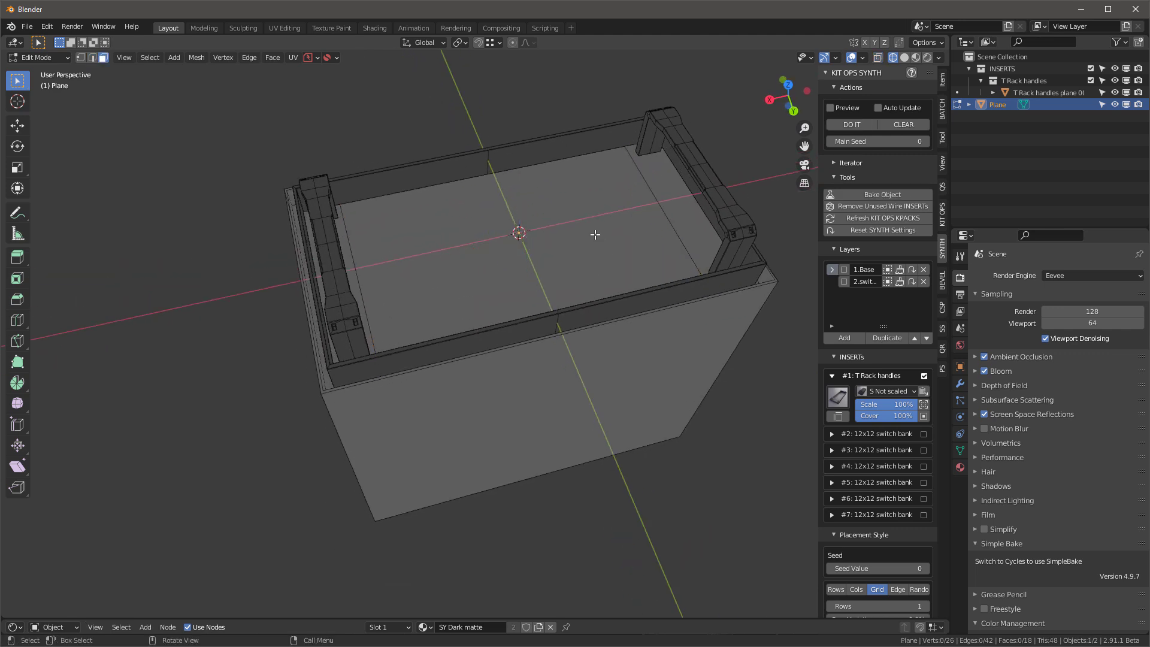
left_click(588, 232)
middle_click_drag(573, 333, 569, 300)
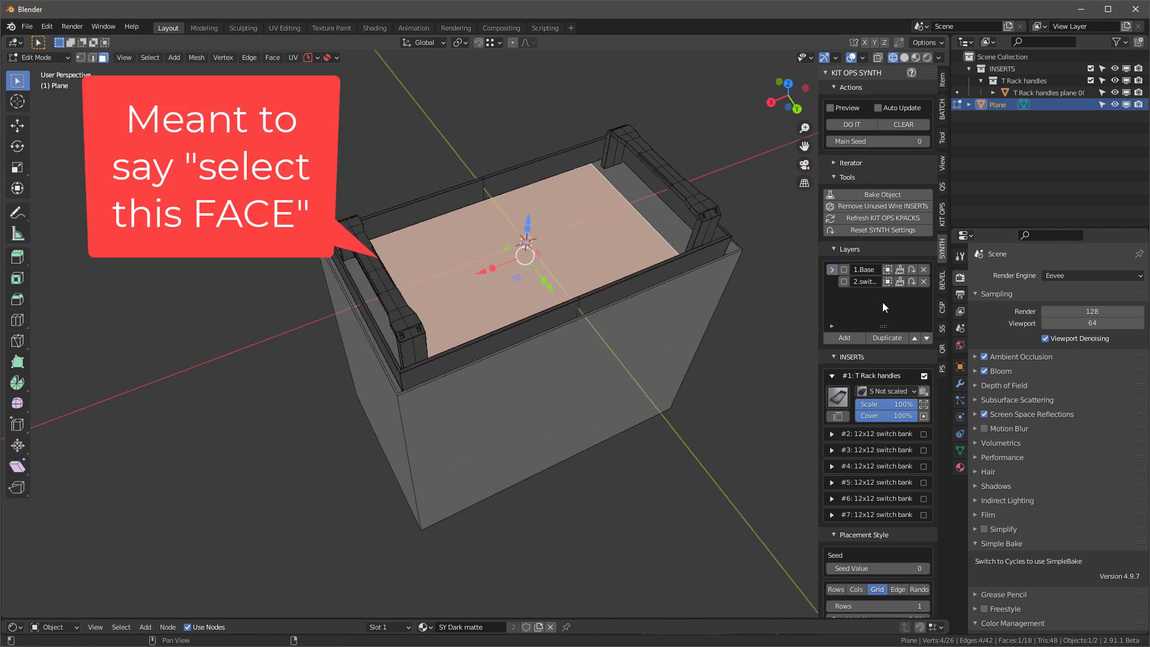
- Enable the 2.switches layer, make it the active one and generate its toggle switches on the selected face
left_click(843, 281)
left_click(831, 283)
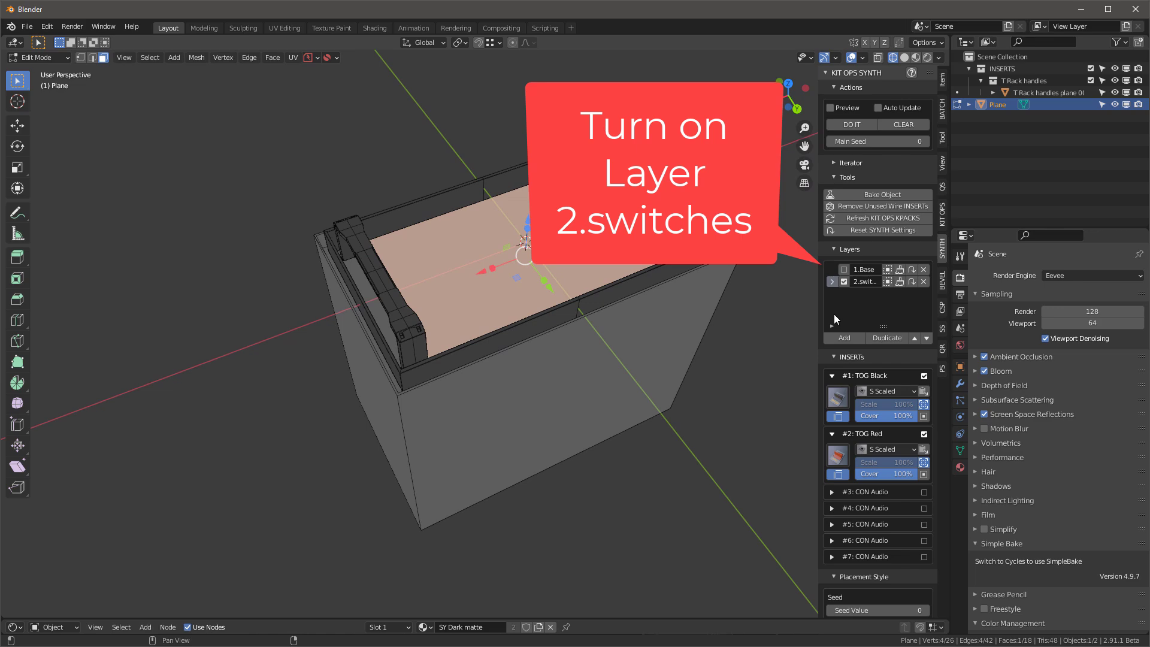
left_click(852, 124)
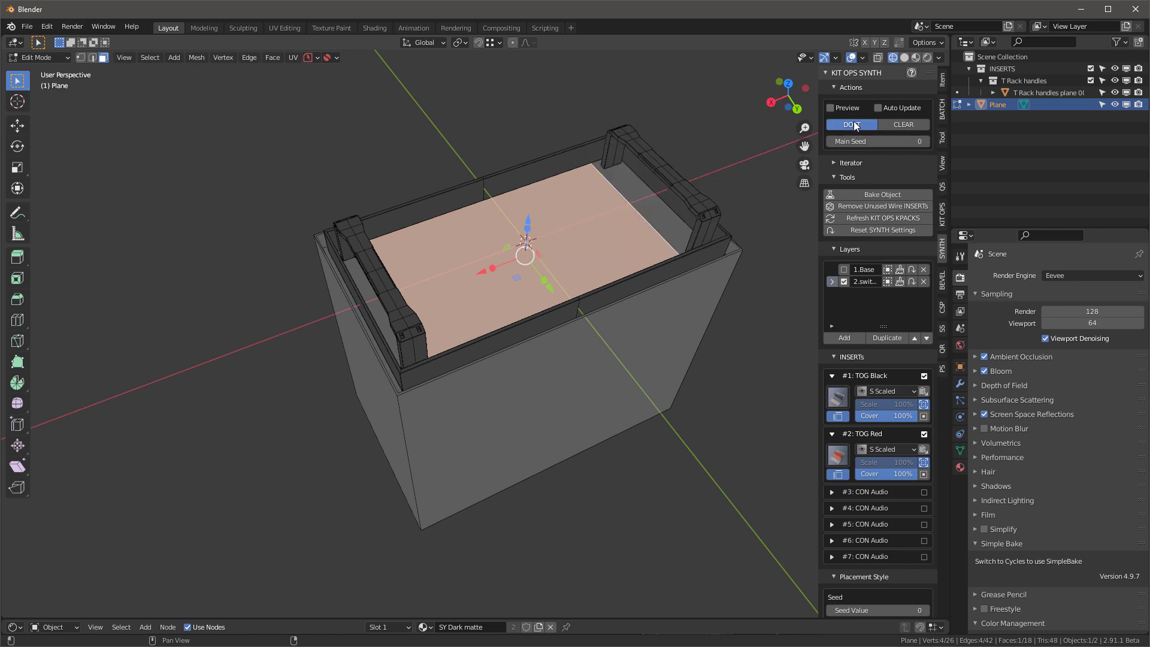
mouse_move(481, 250)
middle_mouse_down()
mouse_move(470, 292)
mouse_move(483, 229)
middle_mouse_up()
scroll(483, 229, "down", 2)
scroll(574, 296, "up", 1)
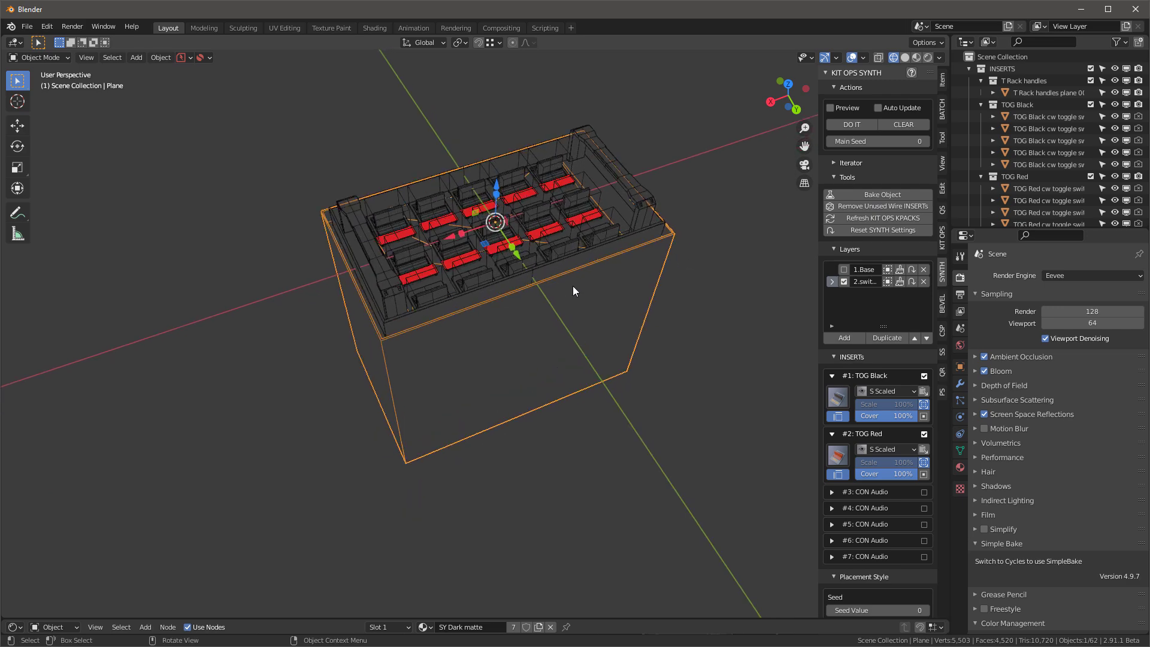
- Set the 2.switches layer's optimization to Exact, regenerate the toggle switches and show them in shaded display
scroll(893, 397, "down", 15)
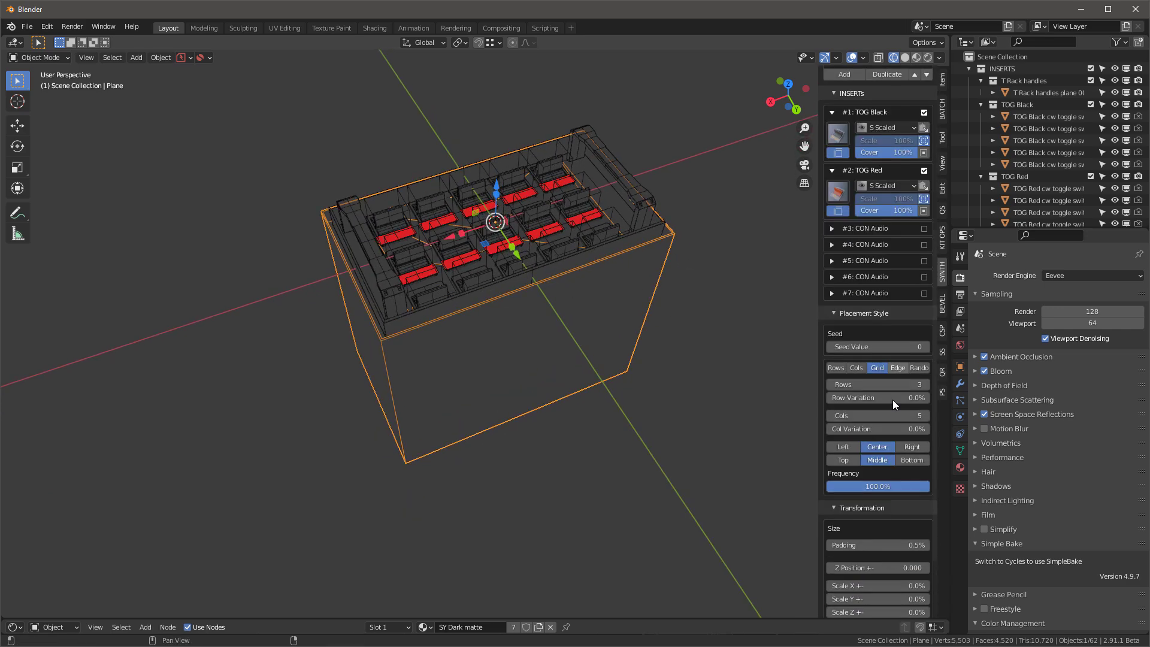
left_click(838, 597)
scroll(860, 580, "down", 2)
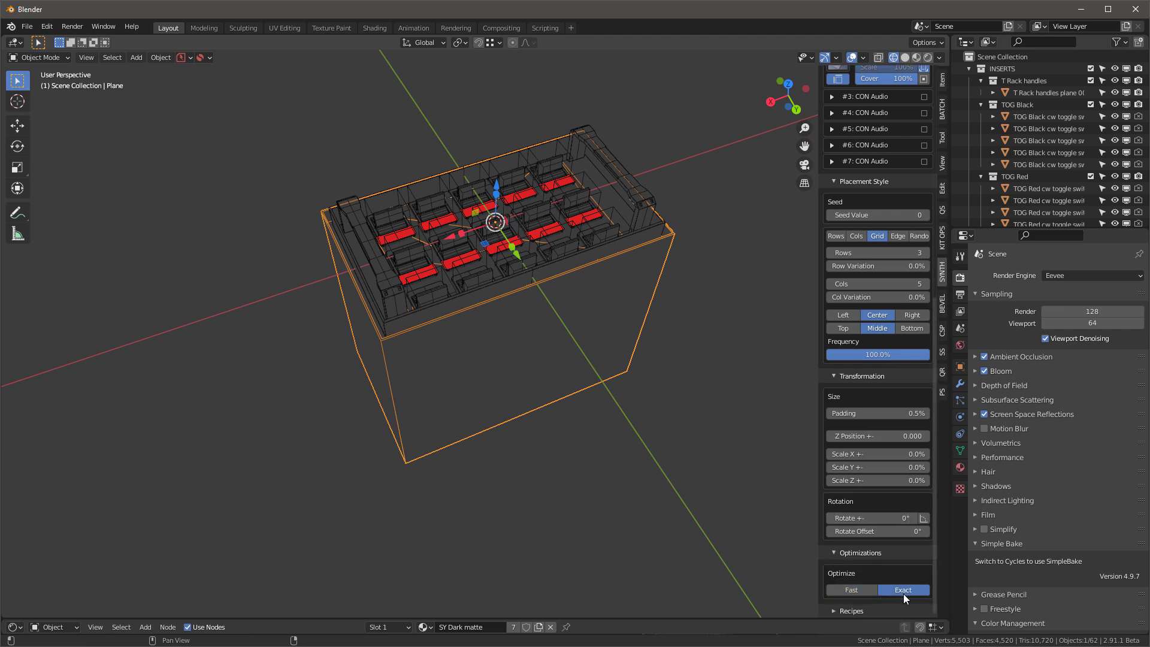
scroll(890, 249, "up", 5)
scroll(888, 242, "up", 11)
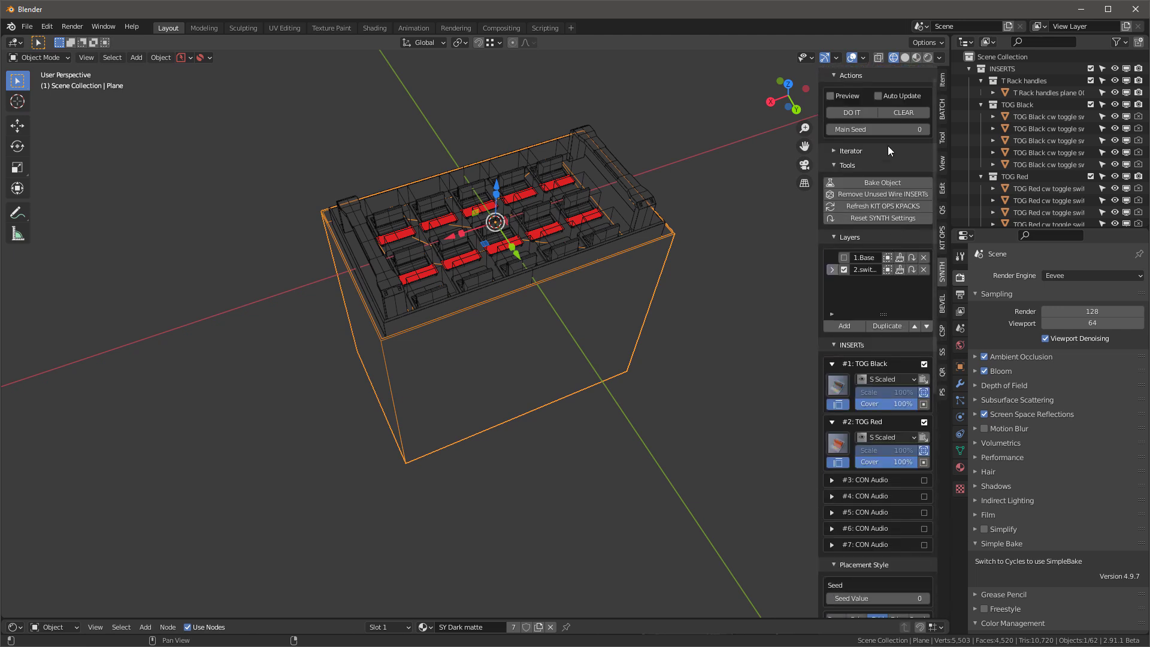
left_click(850, 113)
key("shift+z")
mouse_move(530, 210)
middle_mouse_down()
mouse_move(509, 266)
mouse_move(520, 245)
mouse_move(416, 231)
mouse_move(505, 217)
mouse_move(545, 255)
mouse_move(552, 237)
mouse_move(533, 275)
mouse_move(530, 246)
mouse_move(493, 353)
mouse_move(508, 357)
middle_mouse_up()
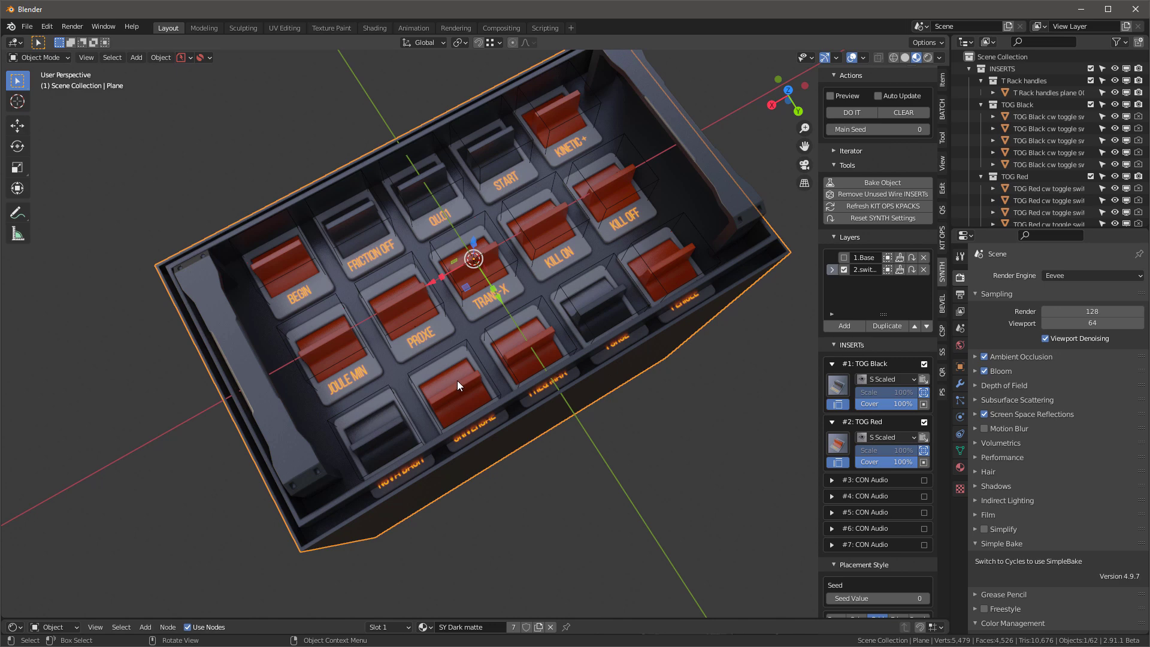
- Clear the generated switches and add two evenly spaced lengthwise loop cuts to the box's mesh
left_click(903, 113)
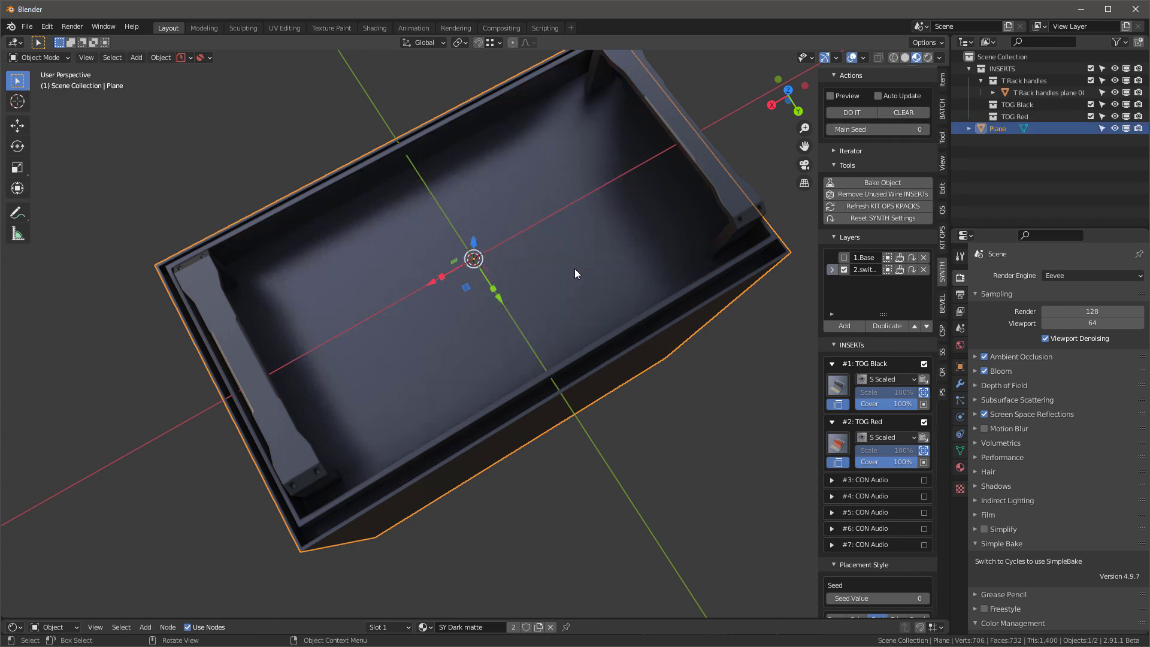
key("Tab")
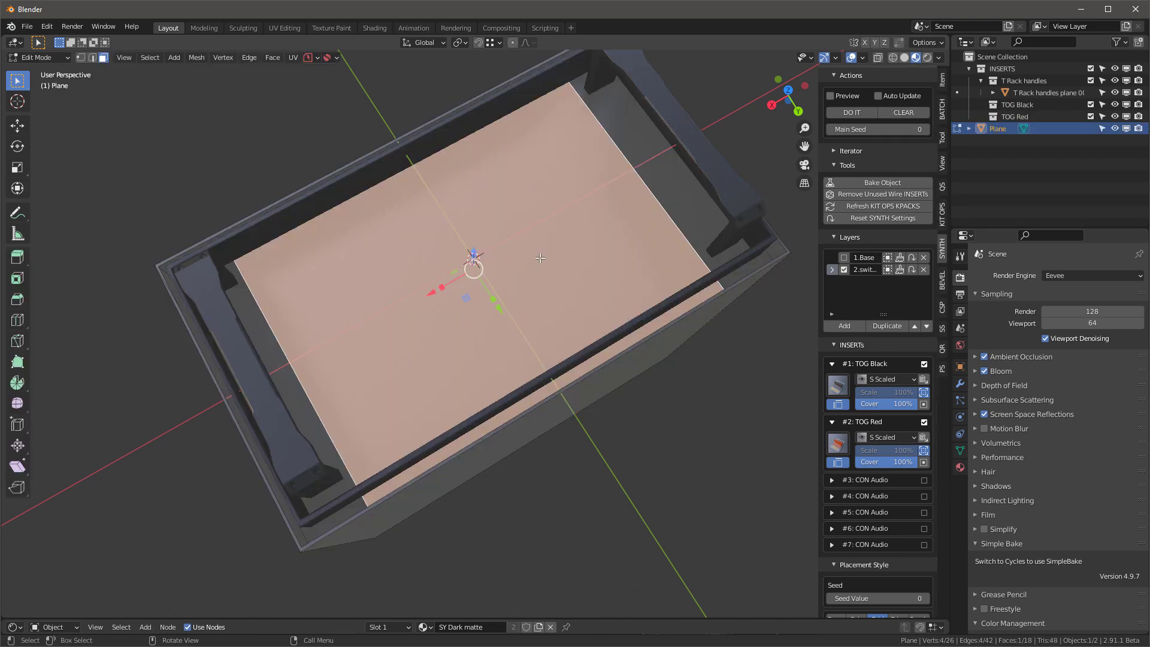
key("ctrl+r")
left_click(327, 385)
right_click(327, 385)
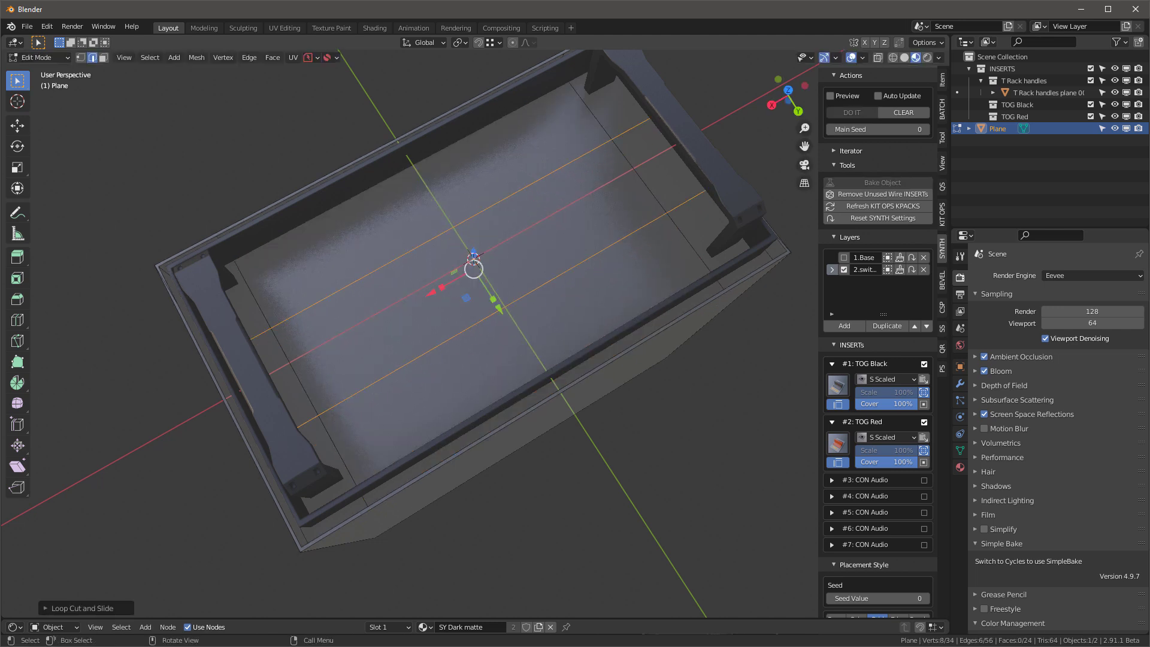
- Scale the two lengthwise edge loops apart along the Y axis by about 1.99
key("s")
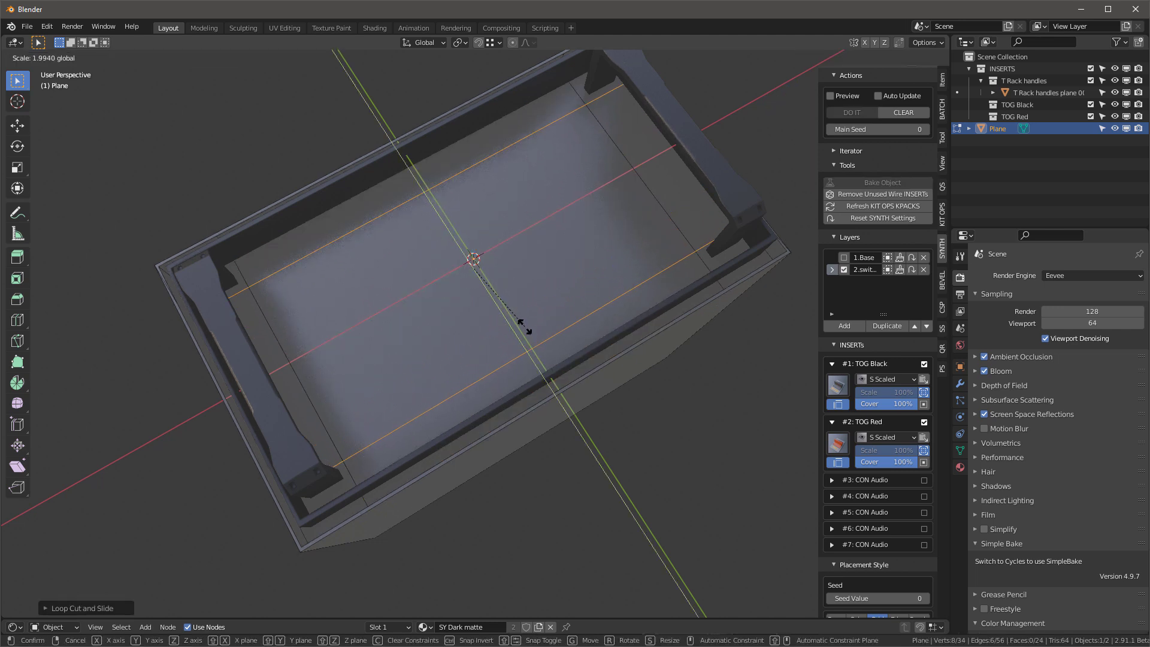
left_click(525, 326)
middle_click_drag(522, 330, 532, 253)
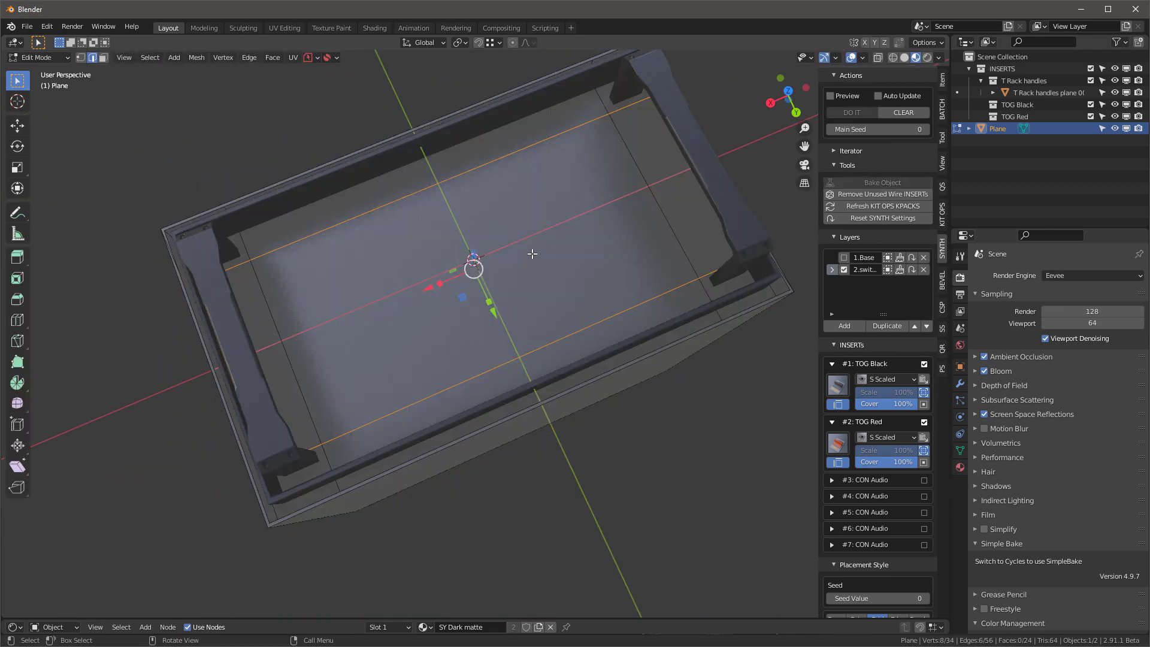
- Leave mesh editing and regenerate the toggle switches on the box's narrowed central face
key("alt+a")
key("a")
key("Tab")
middle_click_drag(520, 324, 530, 279)
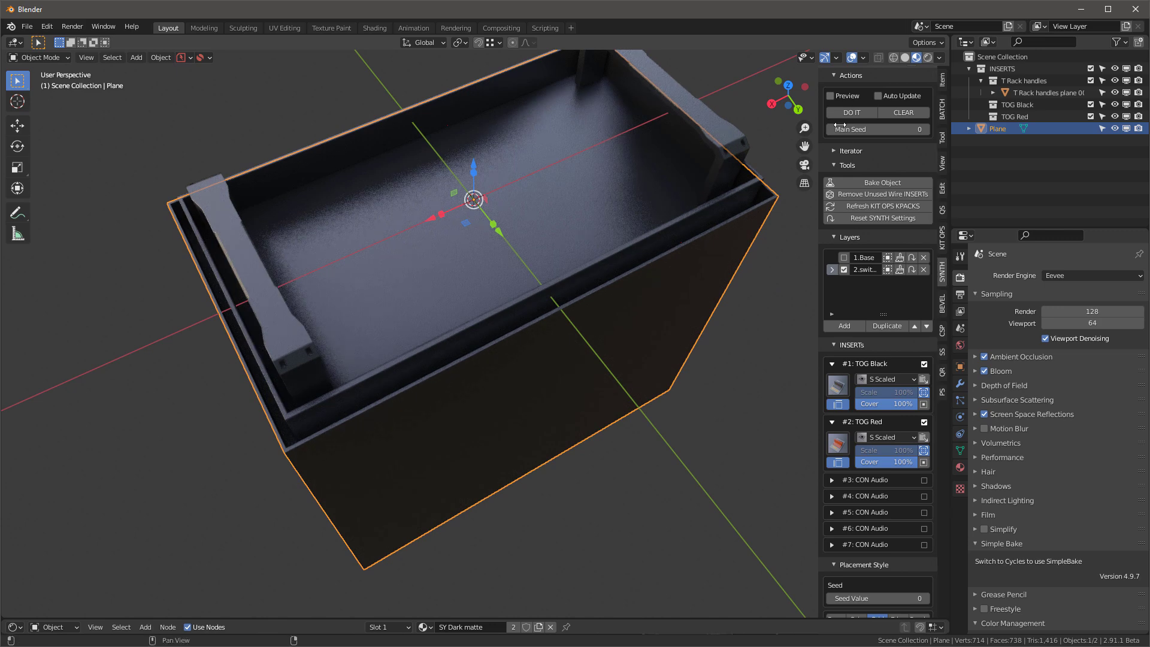
left_click(861, 113)
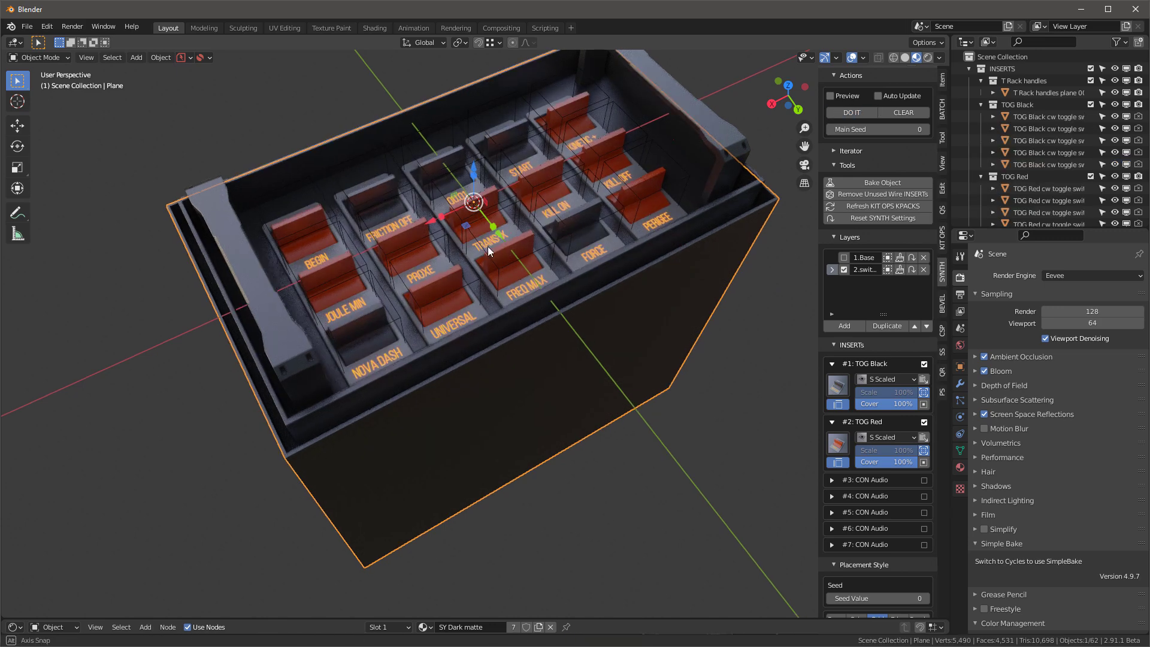
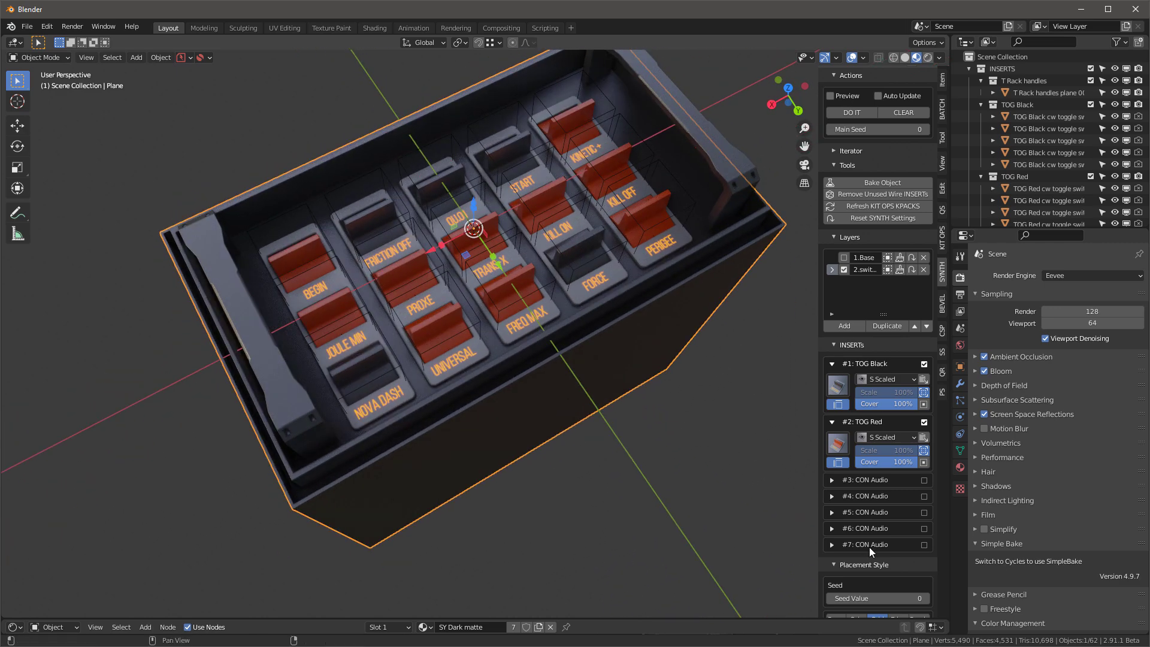
- Allow scaling for the TOG Black and TOG Red inserts and set the scale of both to 50%
scroll(880, 558, "down", 5)
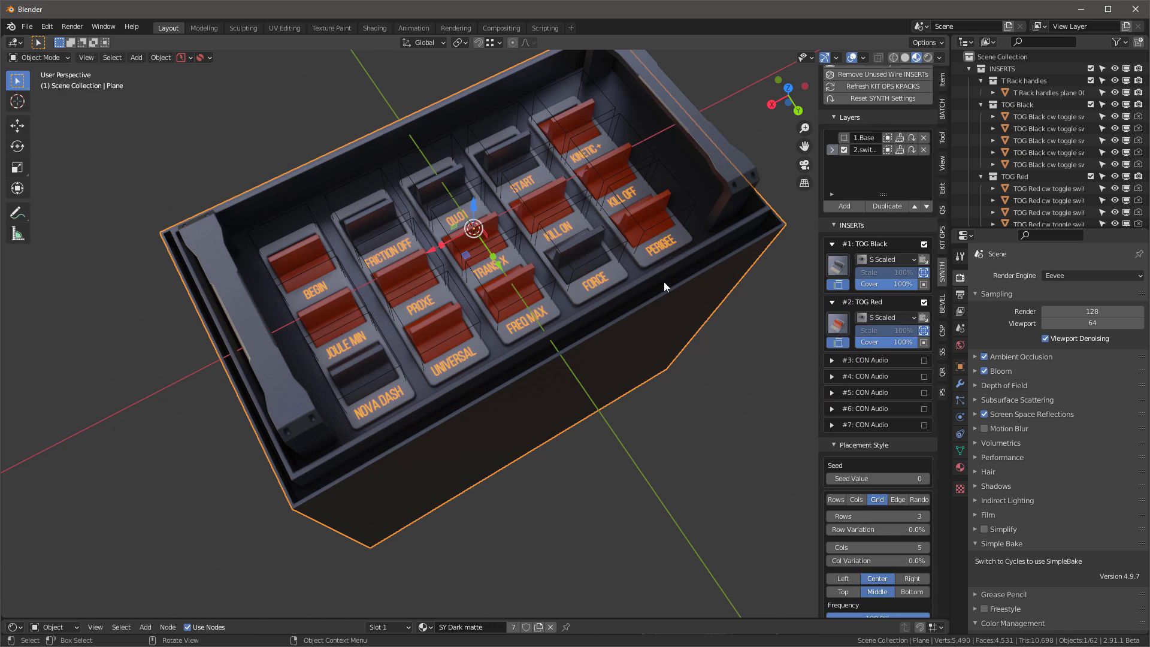
middle_click_drag(617, 260, 535, 236)
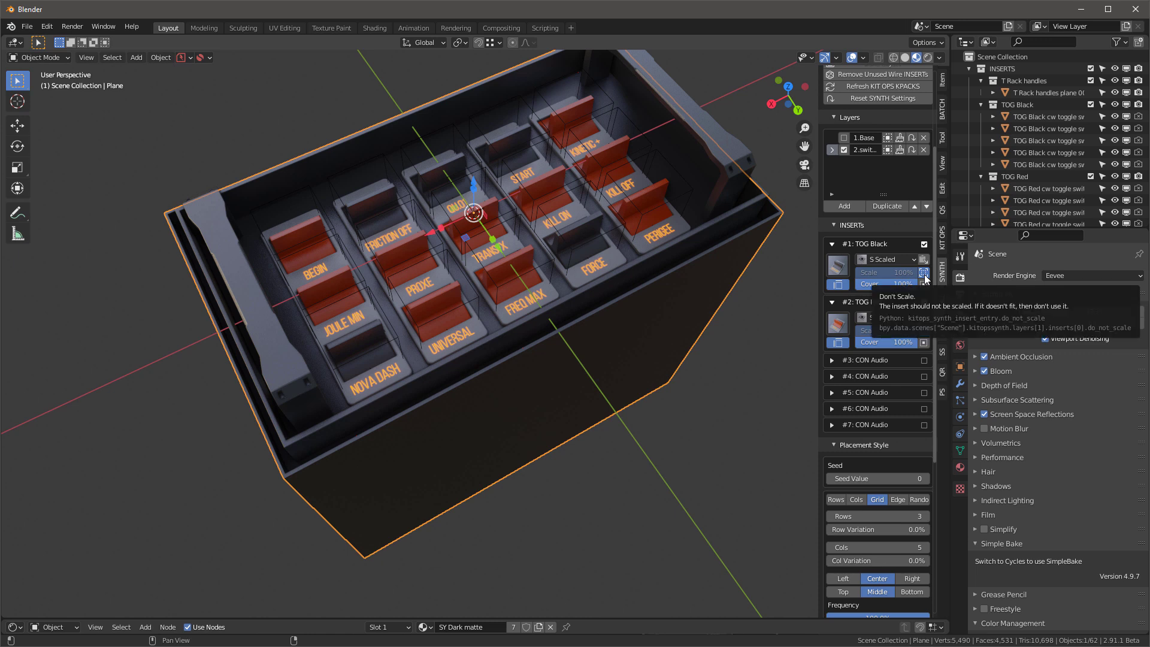
left_click(887, 272)
type("50")
key("Return")
left_click(886, 331)
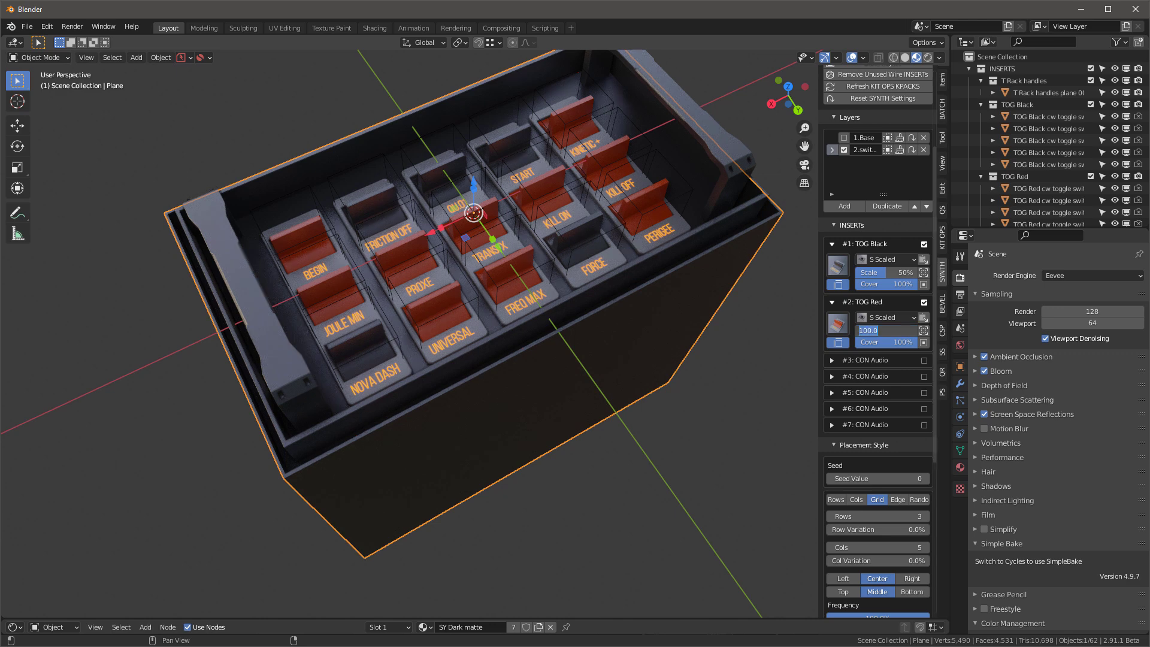
type("50")
key("Return")
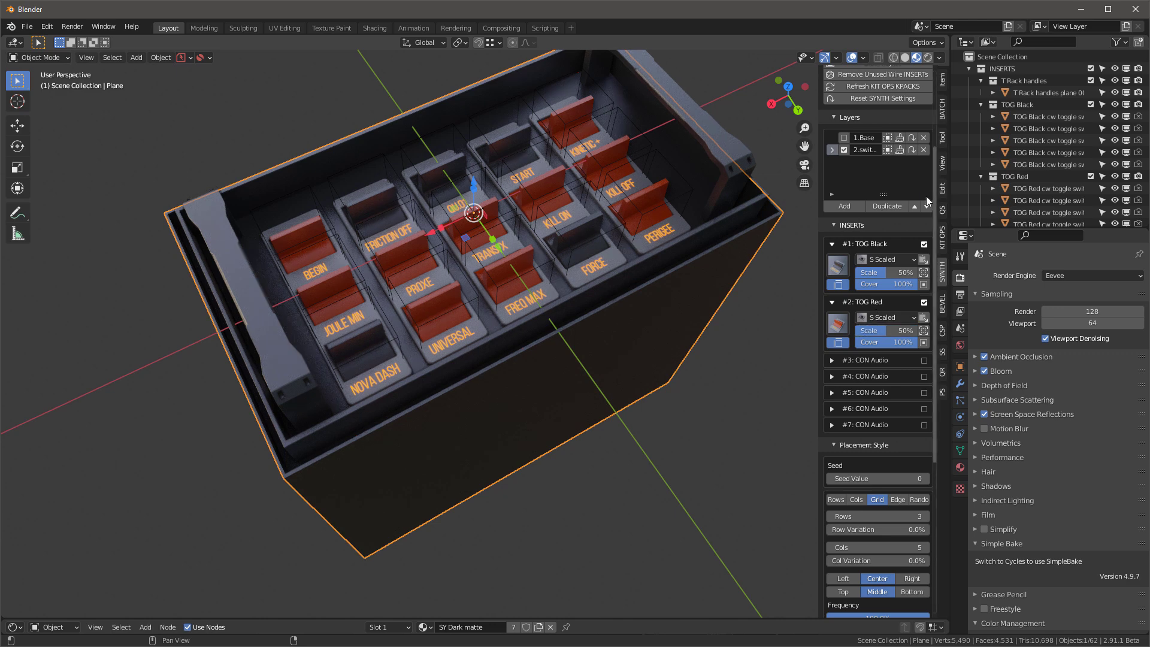
- Regenerate the toggle switches with the new scale and turn on Auto Update
scroll(920, 183, "up", 5)
left_click(850, 123)
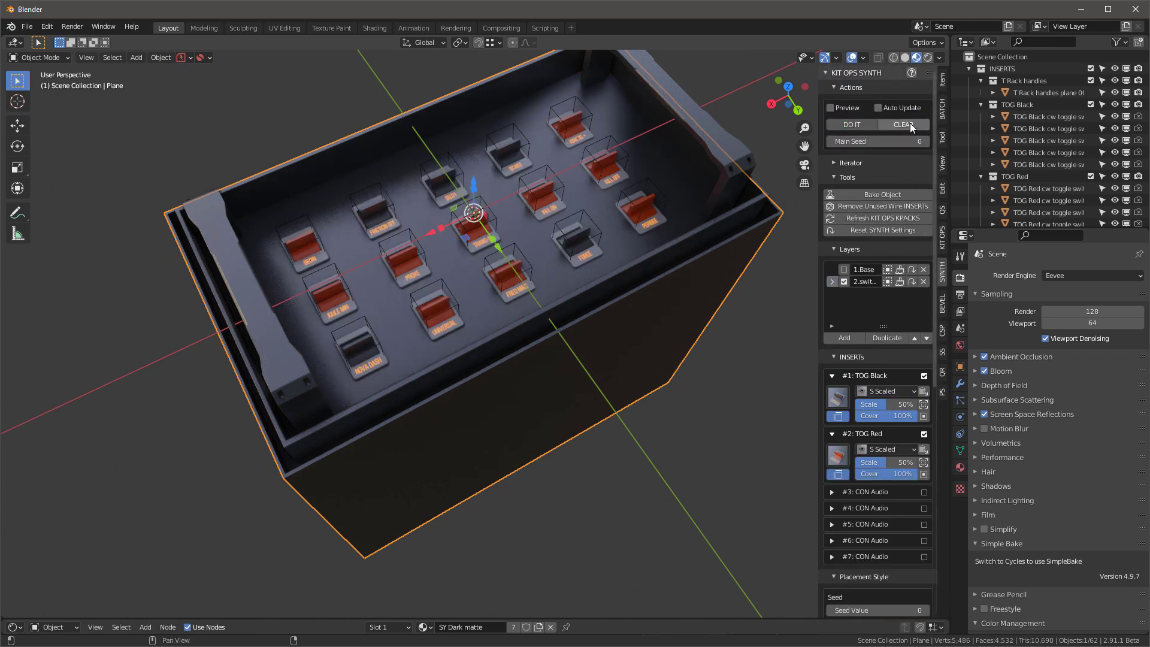
left_click(877, 108)
middle_click_drag(432, 288, 549, 224)
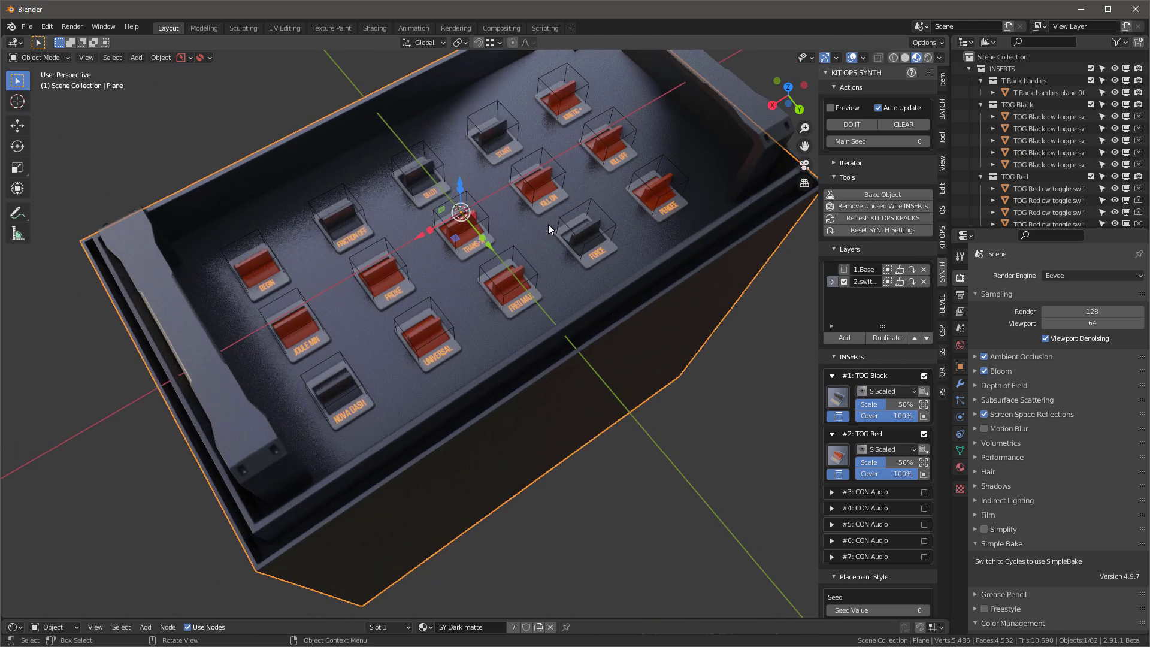
- Set the scale of the TOG Black and TOG Red inserts to 75%
left_click(905, 406)
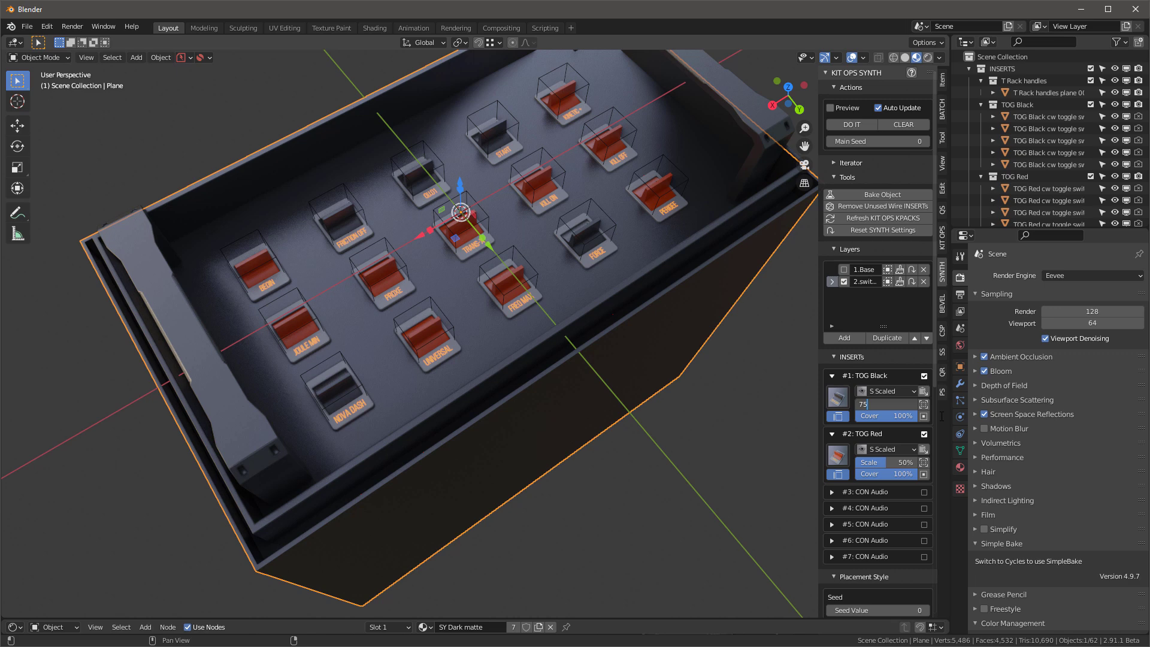
type("75")
key("Return")
middle_click_drag(607, 352, 502, 283)
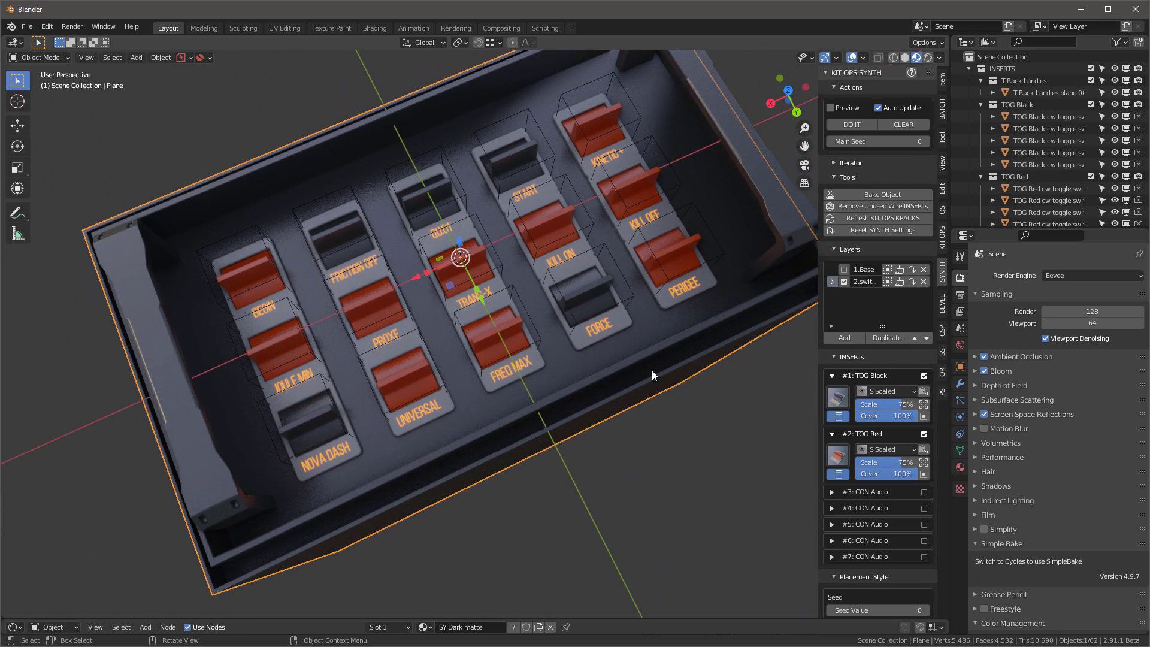
- Set the scale of the TOG Black and TOG Red inserts to 65%
left_click(887, 404)
type("65")
key("Return")
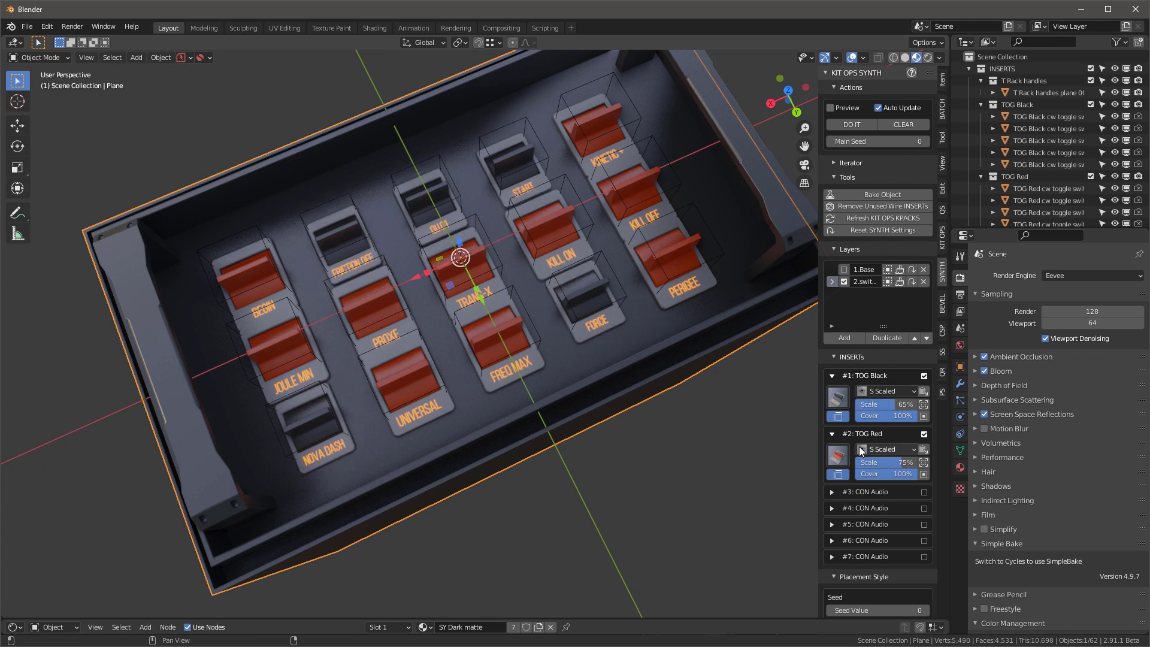
left_click(887, 463)
type("6")
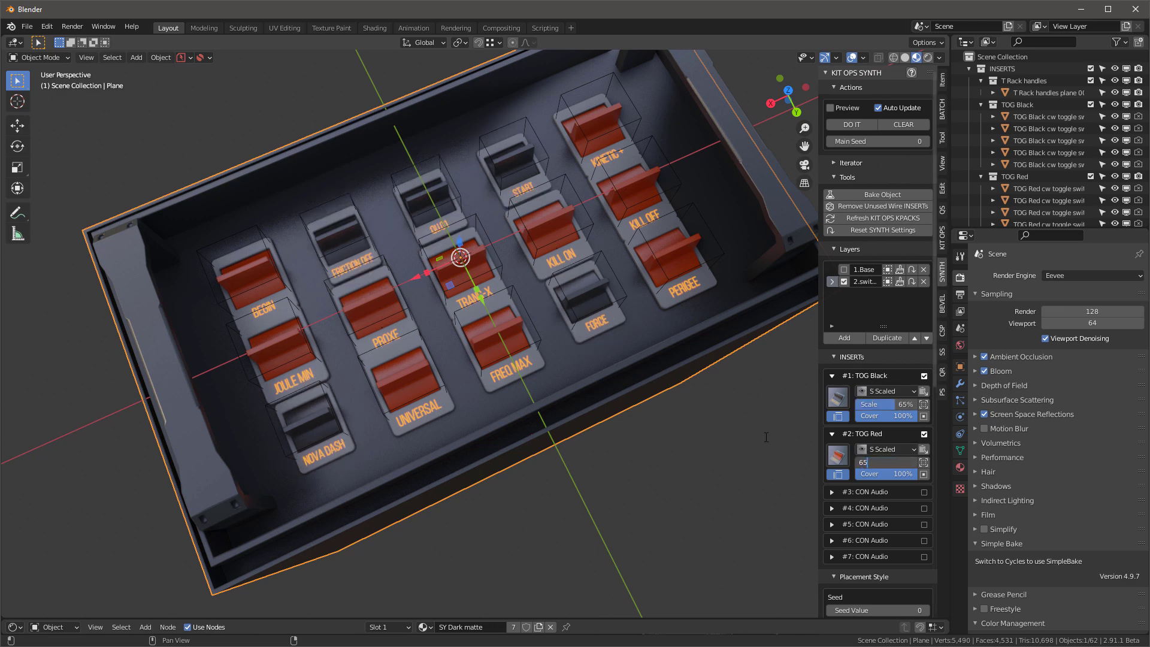
type("5")
key("Return")
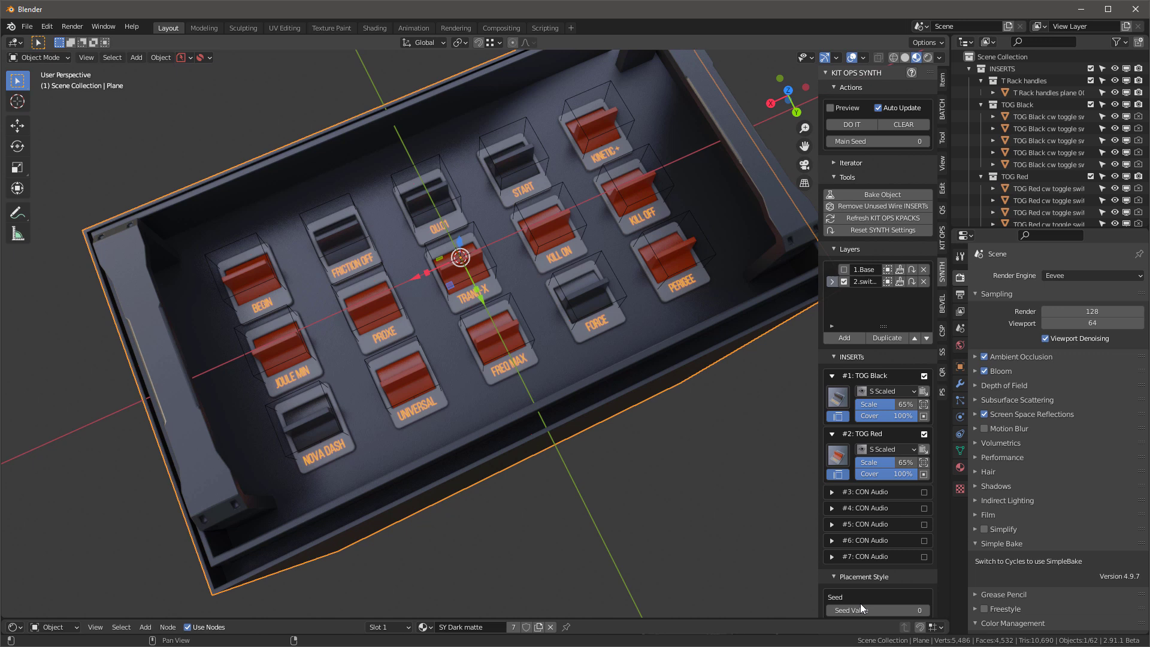
- Set the grid placement of the toggle switches to 6 columns and inspect the layout in the box
scroll(854, 594, "down", 4)
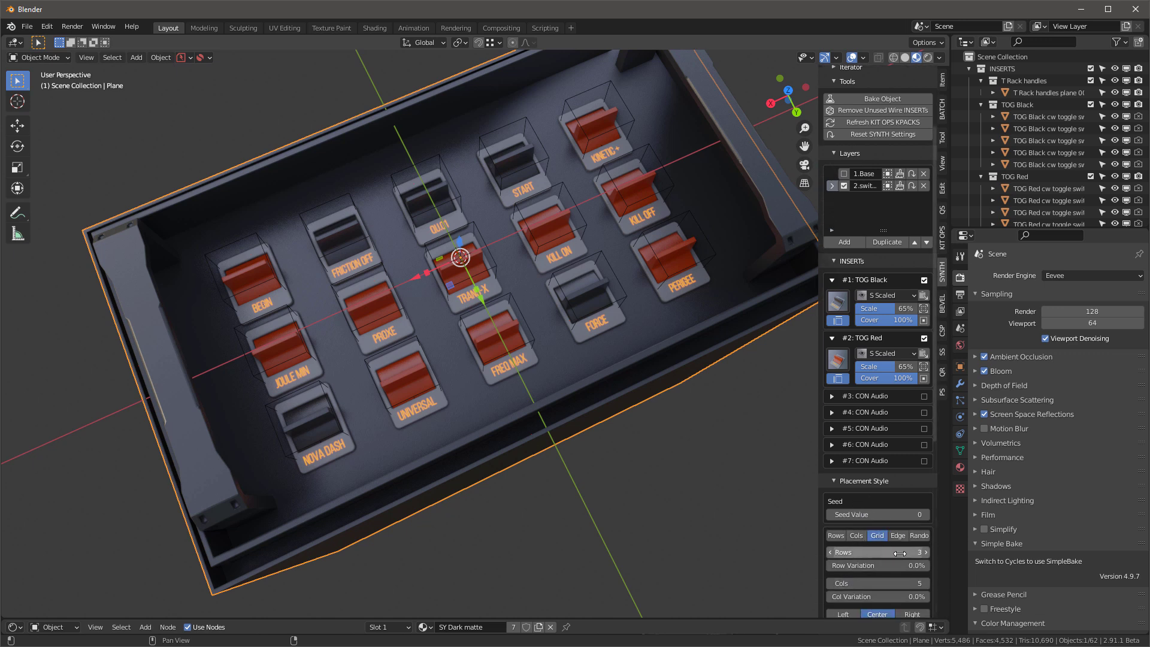
scroll(879, 569, "down", 2)
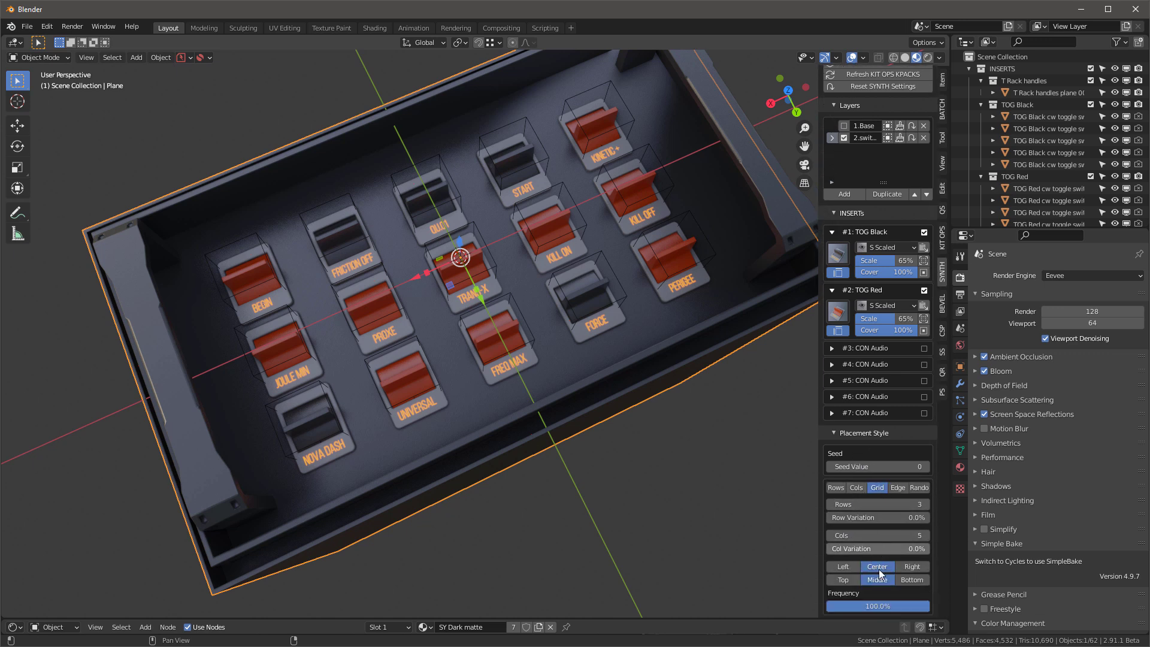
left_click(926, 536)
middle_click_drag(600, 407, 460, 276)
scroll(460, 276, "up", 1)
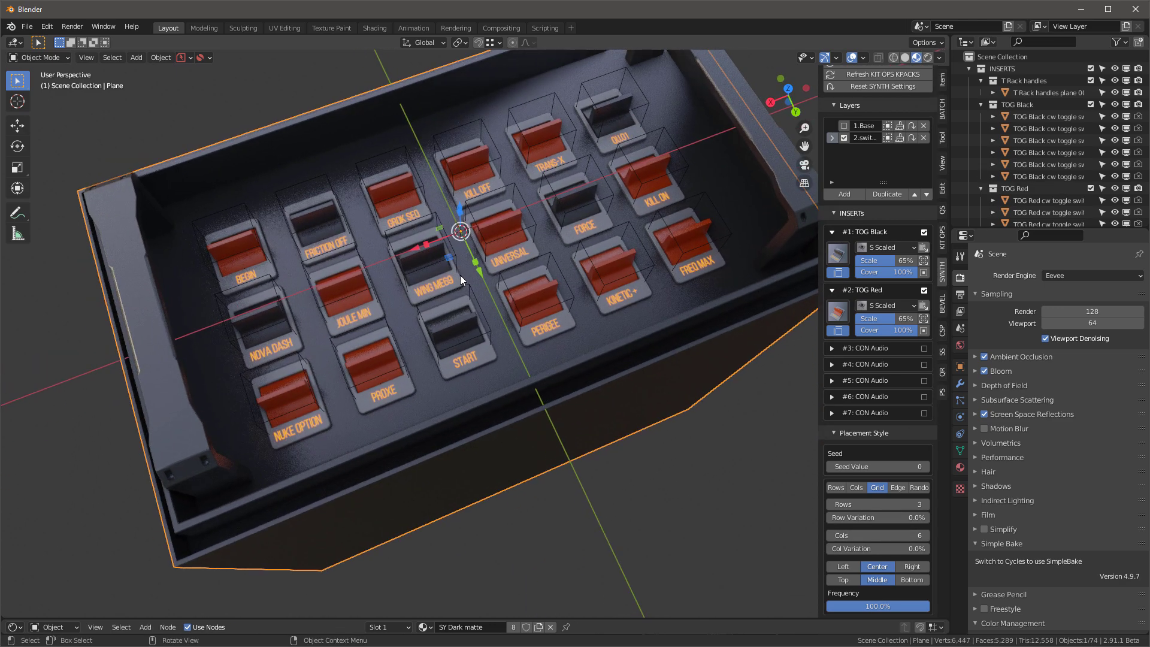
scroll(461, 276, "down", 1)
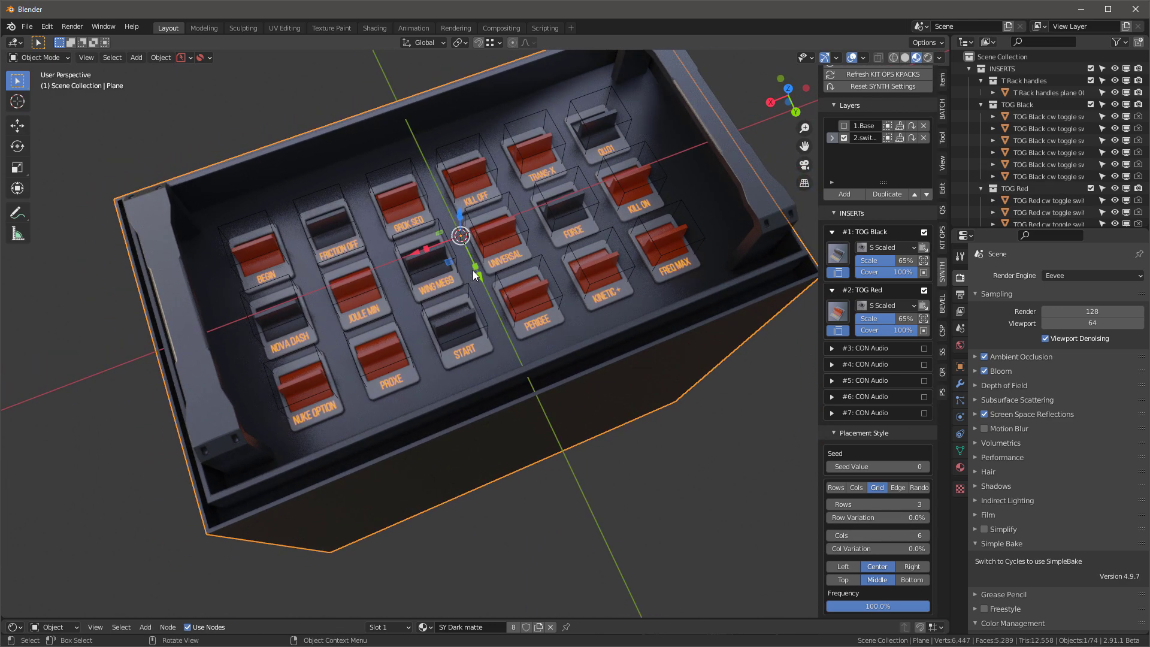
middle_click_drag(476, 274, 498, 272)
middle_click_drag(593, 213, 589, 282)
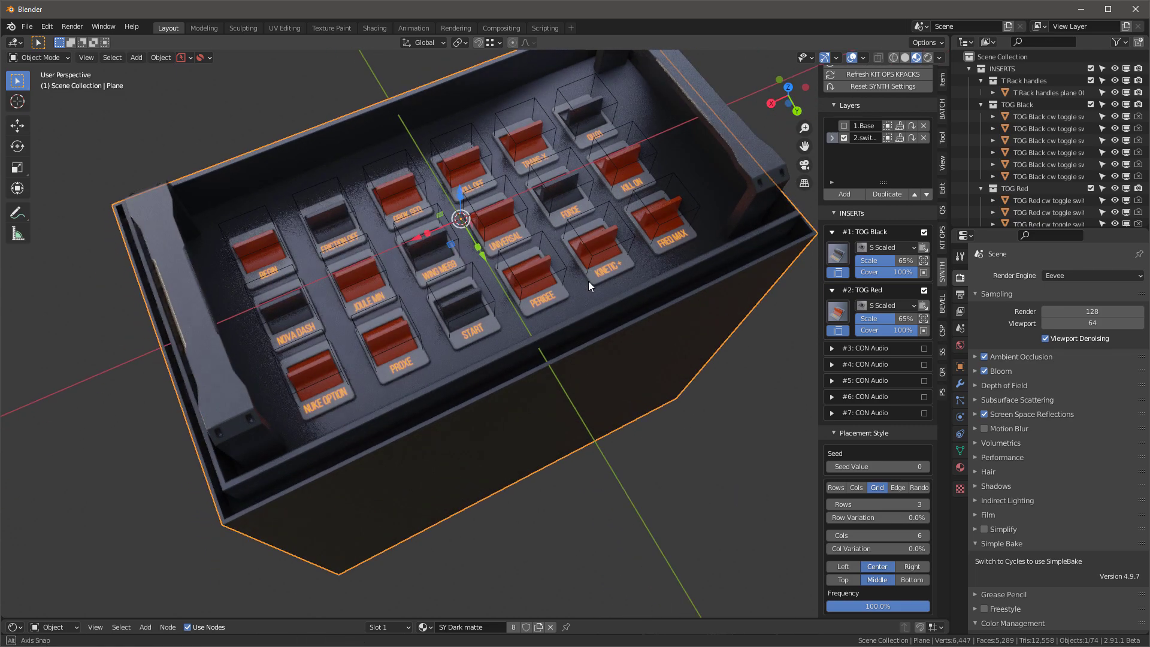
middle_click_drag(592, 162, 657, 216)
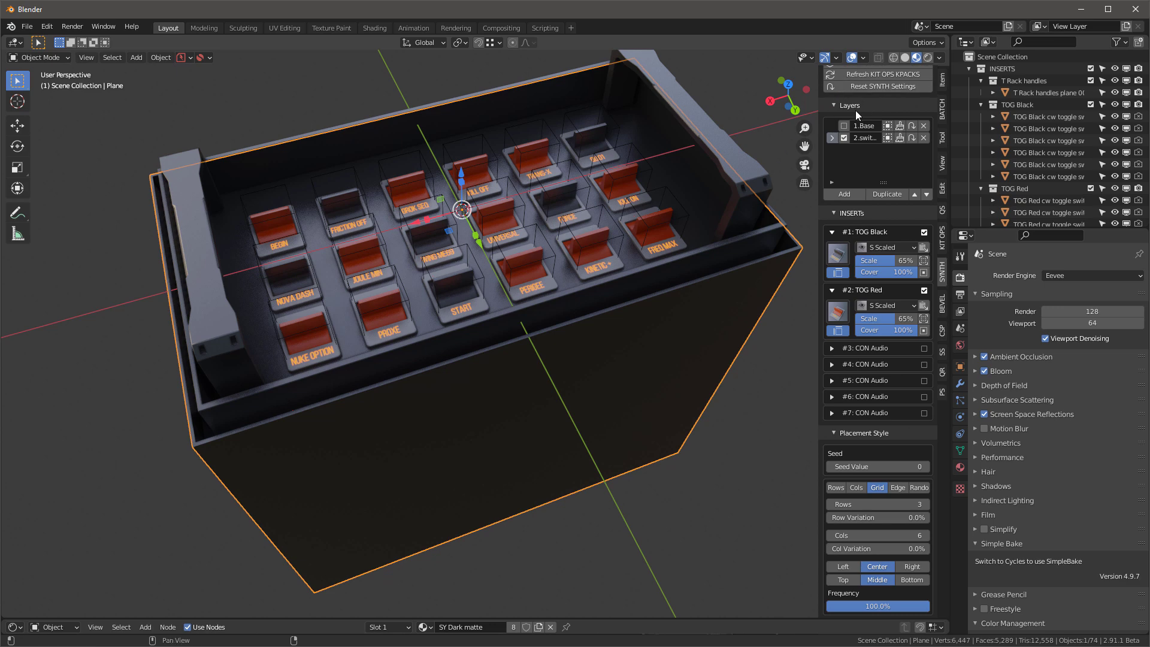
- Turn off Auto Update, bake the object and remove the unused wire inserts
scroll(855, 110, "up", 5)
left_click(878, 108)
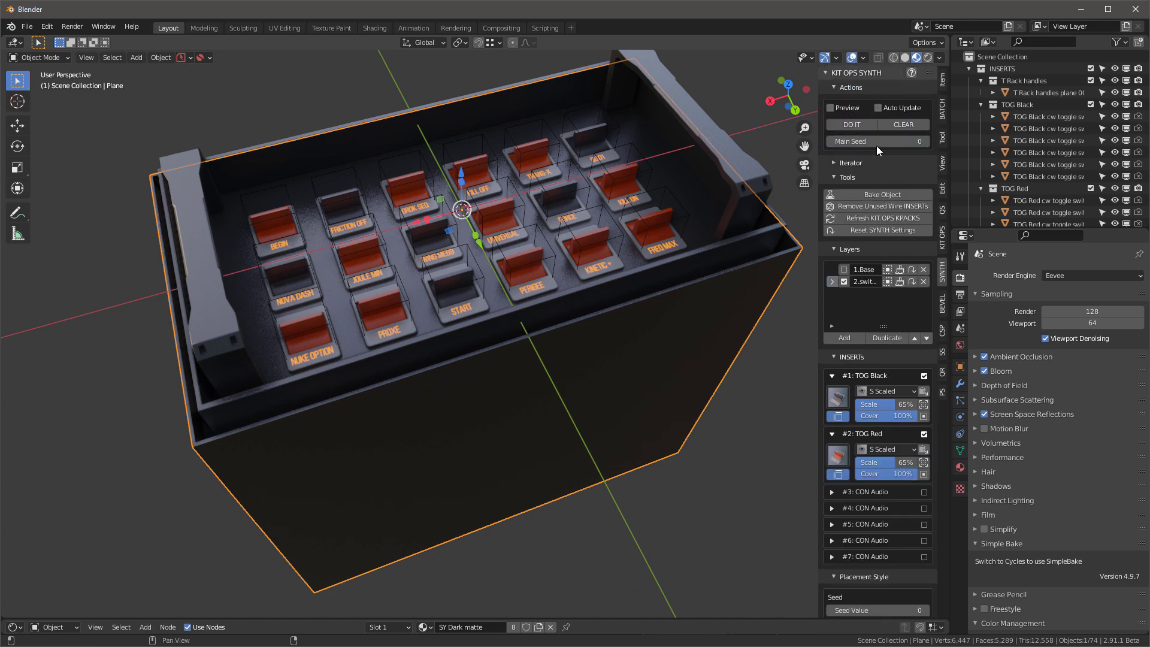
left_click(870, 195)
left_click(870, 204)
- Select the box's four outer side faces and its bottom face and separate them into their own object
middle_click_drag(312, 335, 684, 439)
left_click(321, 383)
key("Tab")
left_click(567, 383)
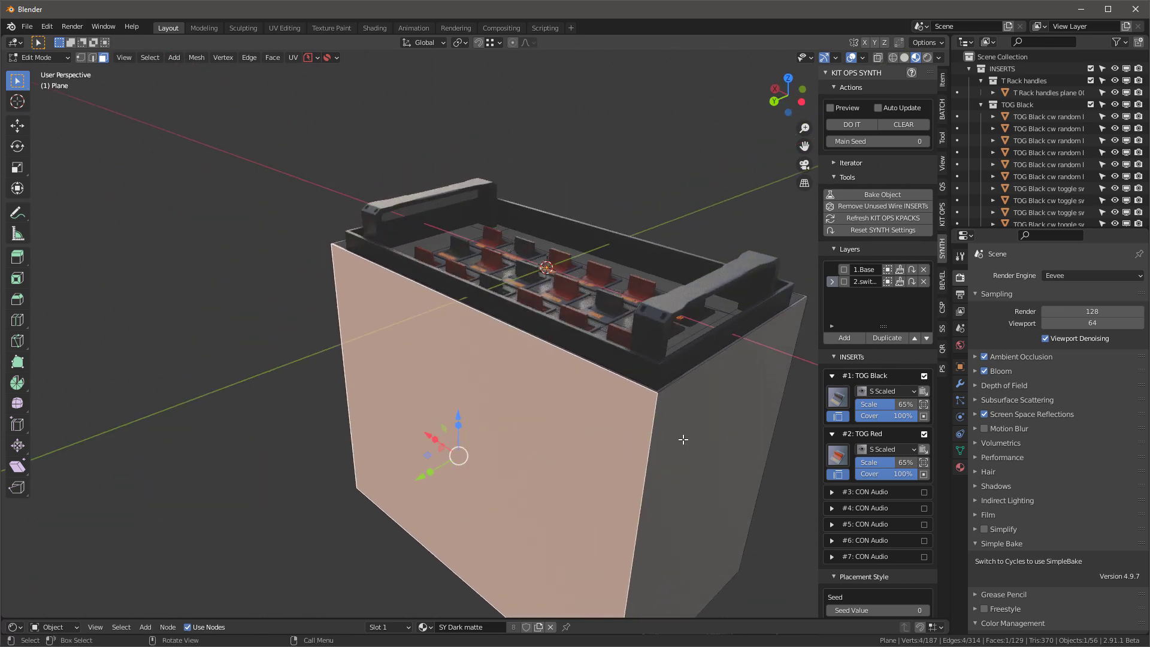
left_click(683, 440, "shift")
key("shift+KP_1")
left_click(534, 361, "shift")
middle_click_drag(534, 361, 577, 384)
left_click(613, 473, "shift")
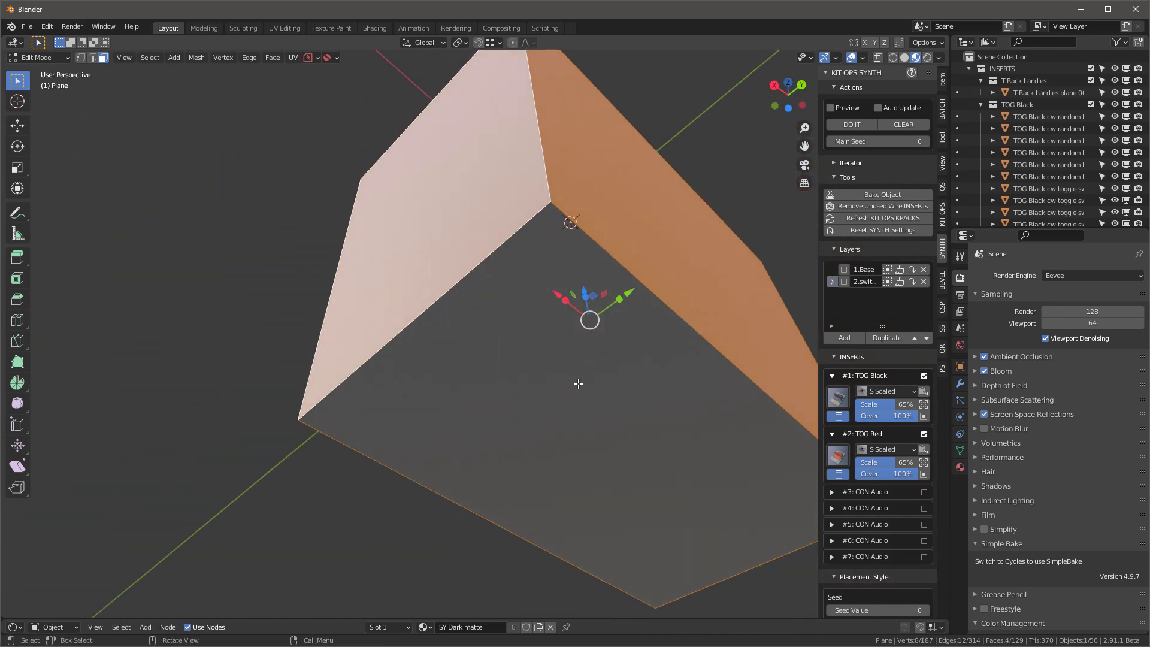
left_click(651, 454, "shift")
middle_click_drag(481, 93, 544, 261)
key("p")
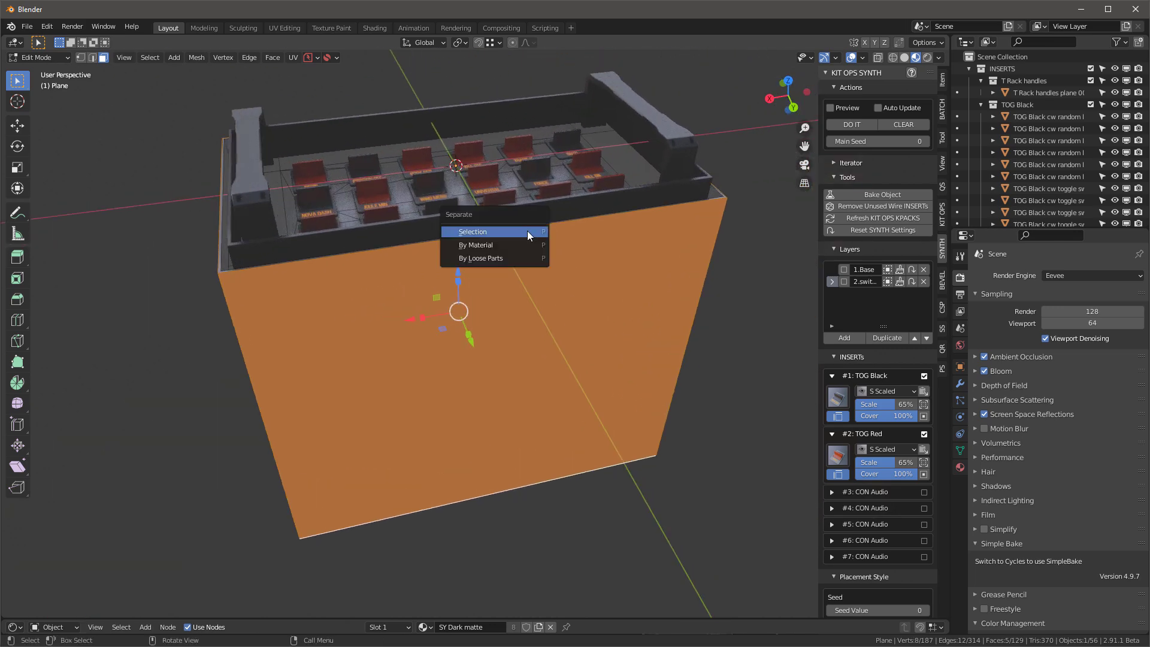
left_click(481, 231)
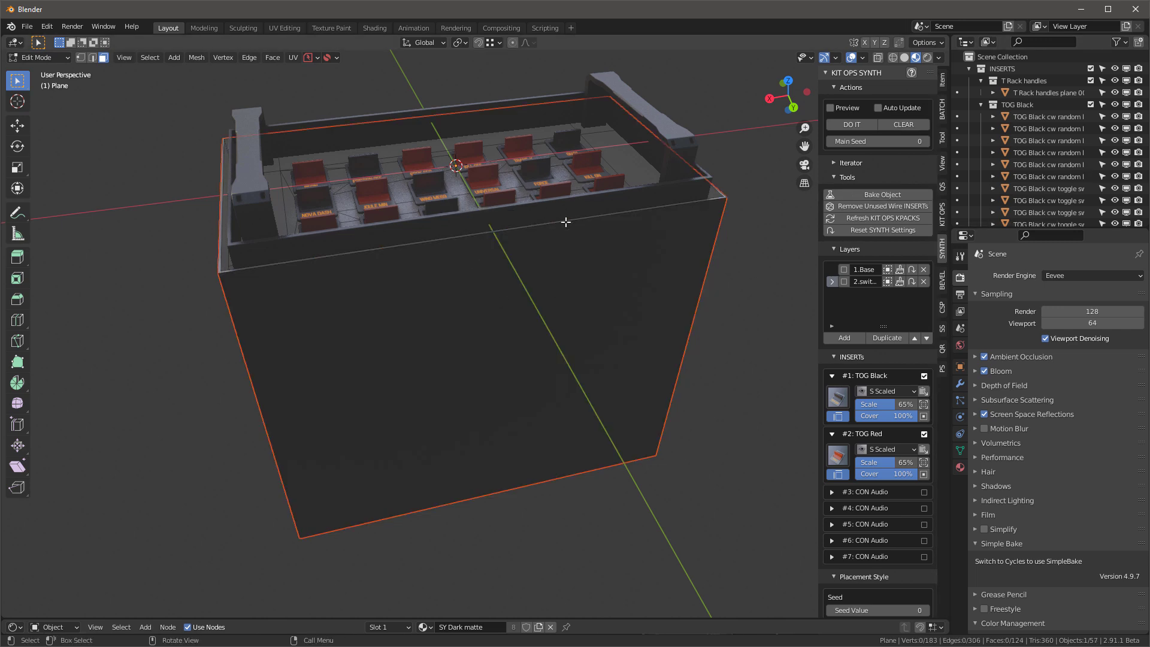
- Leave mesh editing and make the separated outer shell the active object
scroll(1060, 155, "down", 5)
scroll(1072, 165, "down", 5)
left_click(1000, 215)
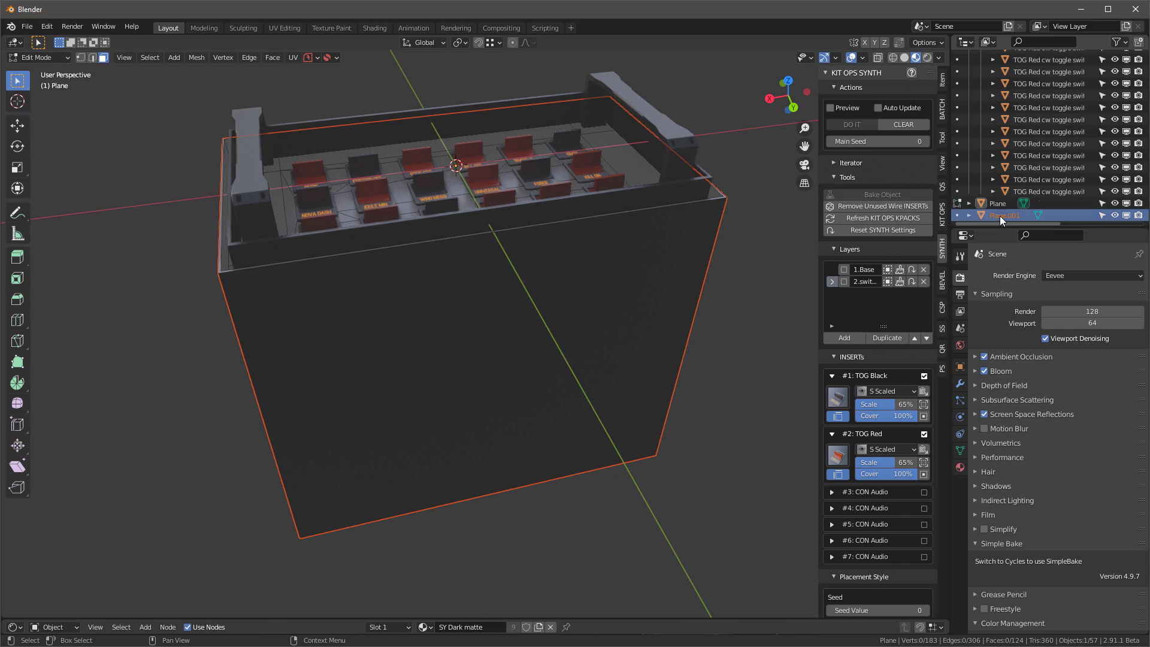
middle_click_drag(380, 318, 391, 310)
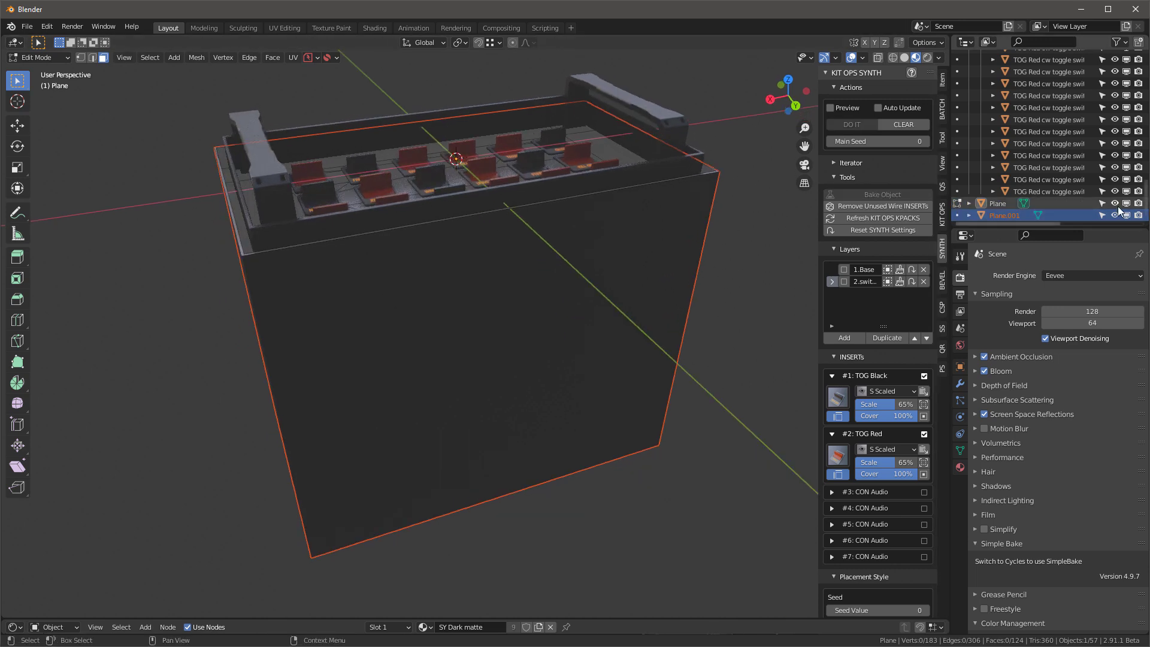
key("Tab")
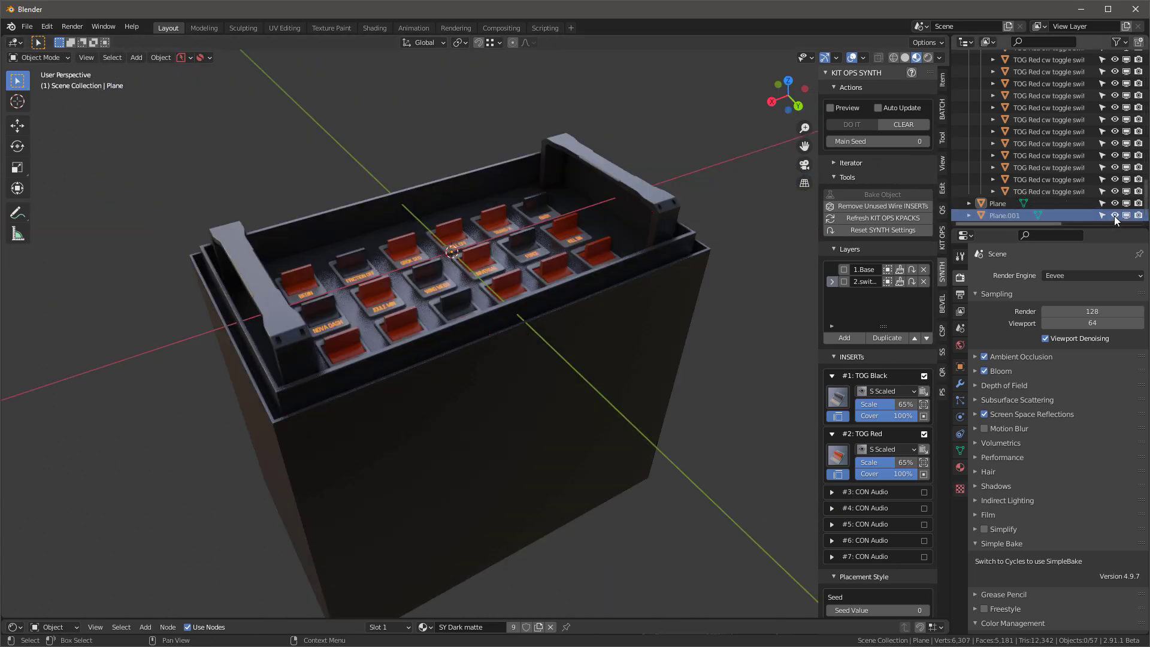
left_click(1108, 216)
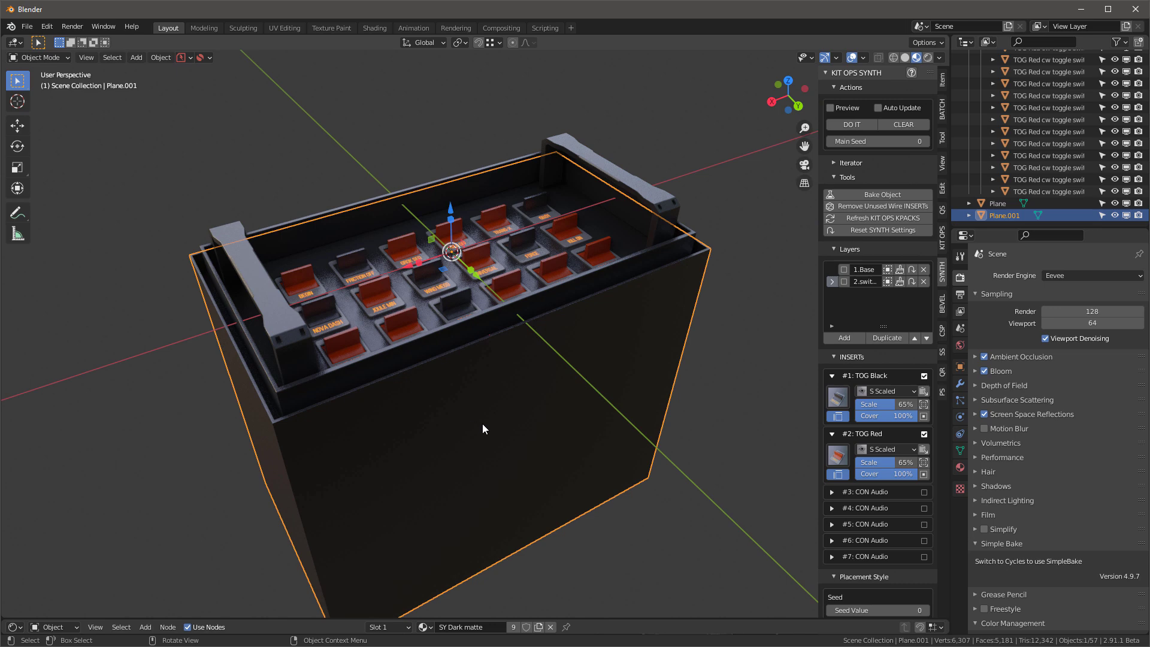
- In a back orthographic wireframe view, raise the outer shell about 0.13 m along the Z axis
key("ctrl+KP_1")
key("KP_5")
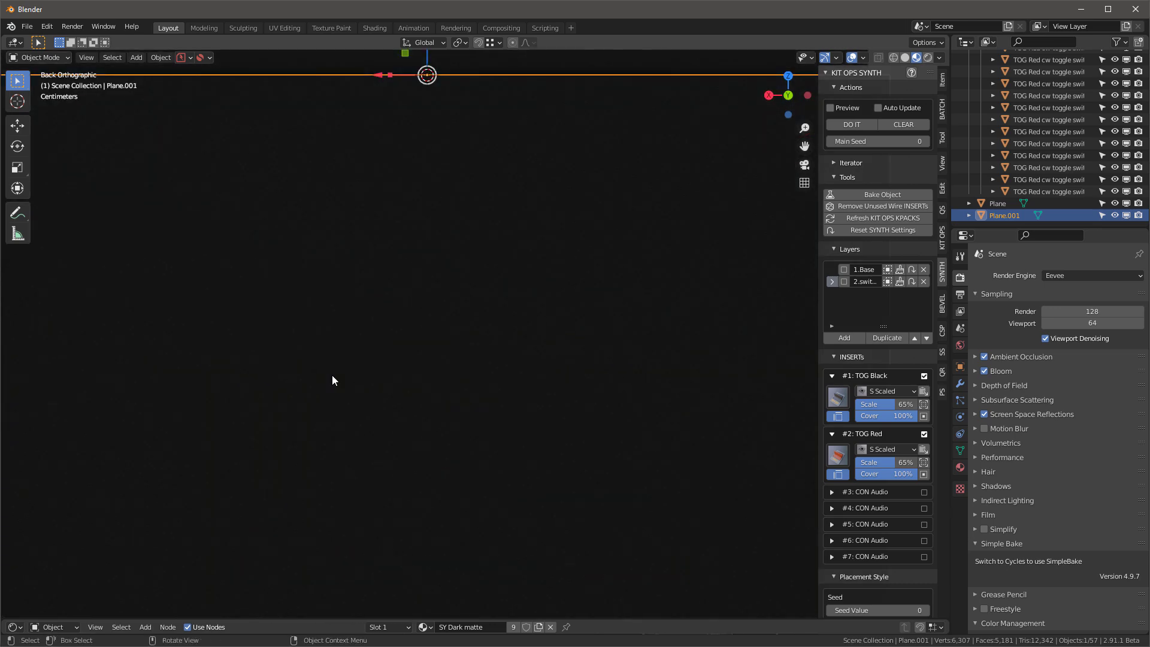
scroll(509, 462, "down", 5)
middle_click_drag(478, 486, 490, 305, "shift")
key("z")
left_click(449, 323)
key("g")
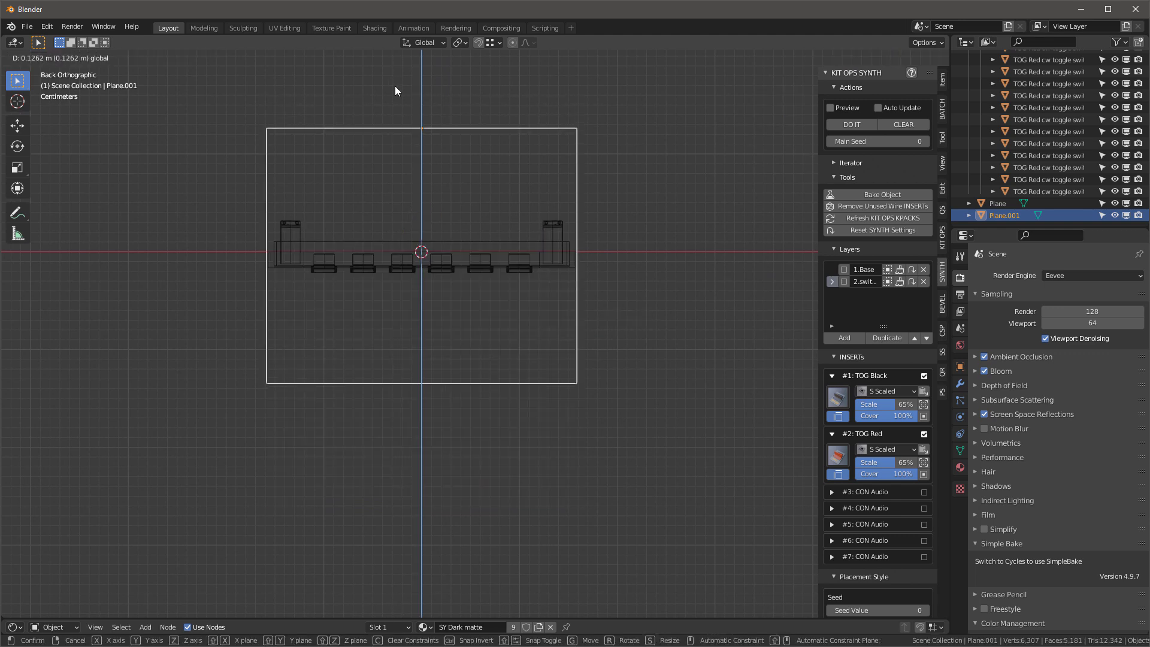
left_click(398, 84)
- Shrink the outer shell along the Z axis and lower it to enclose the handles and switches closely
key("s")
key("z")
left_click(421, 114)
key("g")
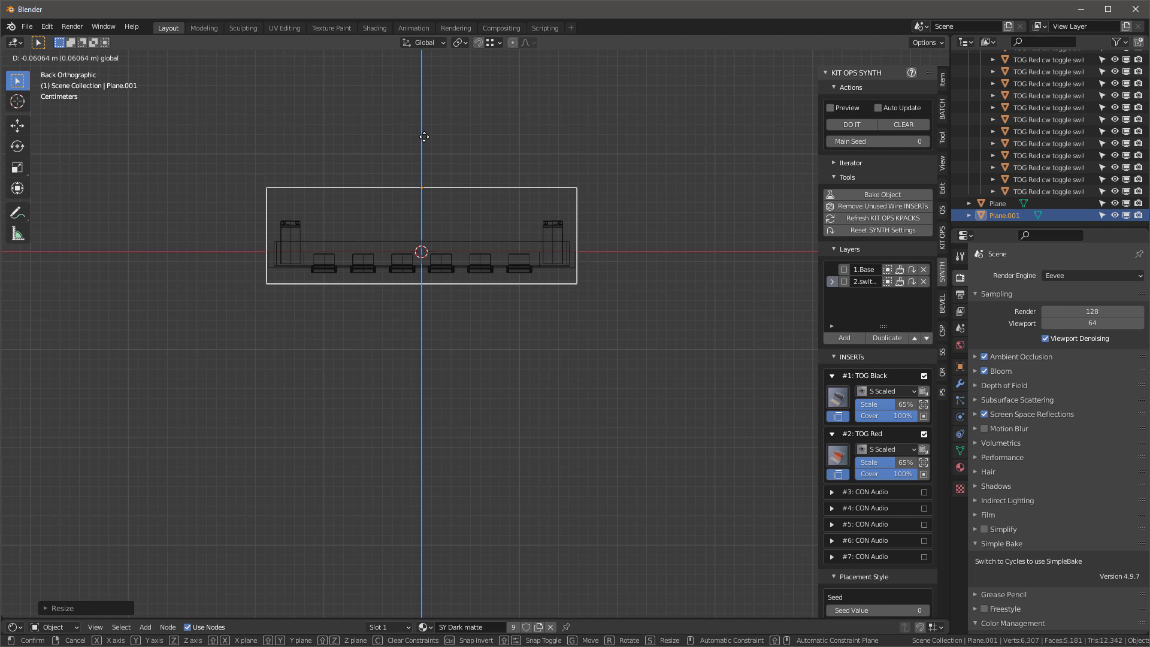
left_click(425, 150)
- Switch to solid shading and close the shell's open top with a face to form a complete bounding box
mouse_move(379, 136)
middle_mouse_down()
mouse_move(409, 176)
mouse_move(401, 187)
middle_mouse_up()
key("z")
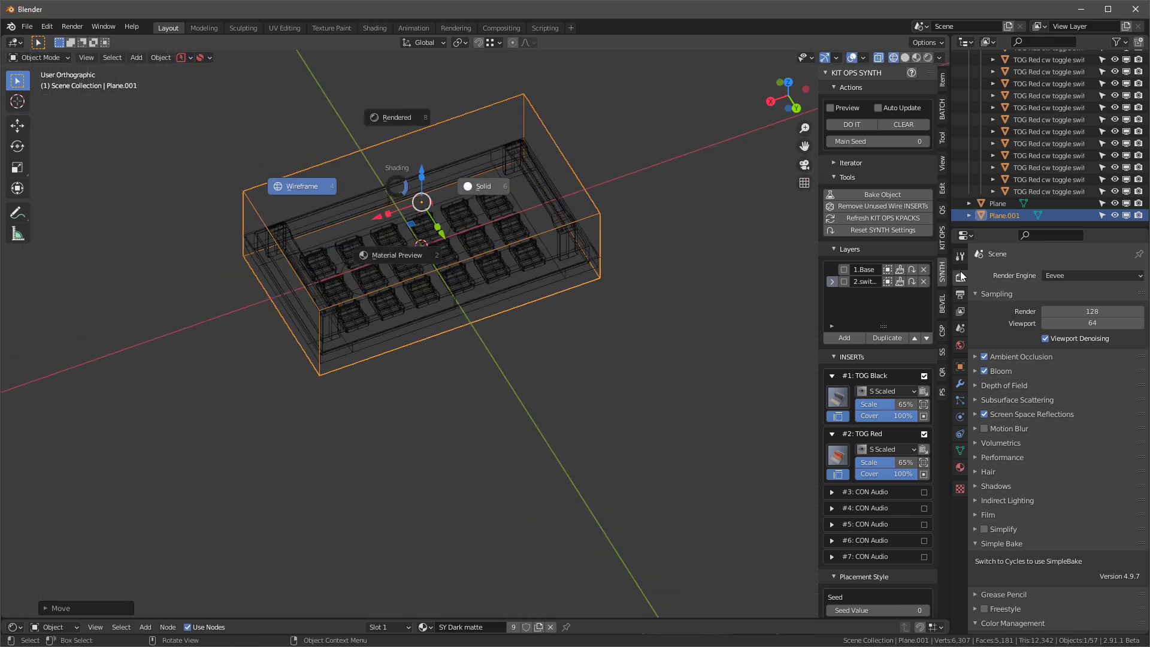
left_click(806, 253)
middle_click_drag(575, 263, 559, 371)
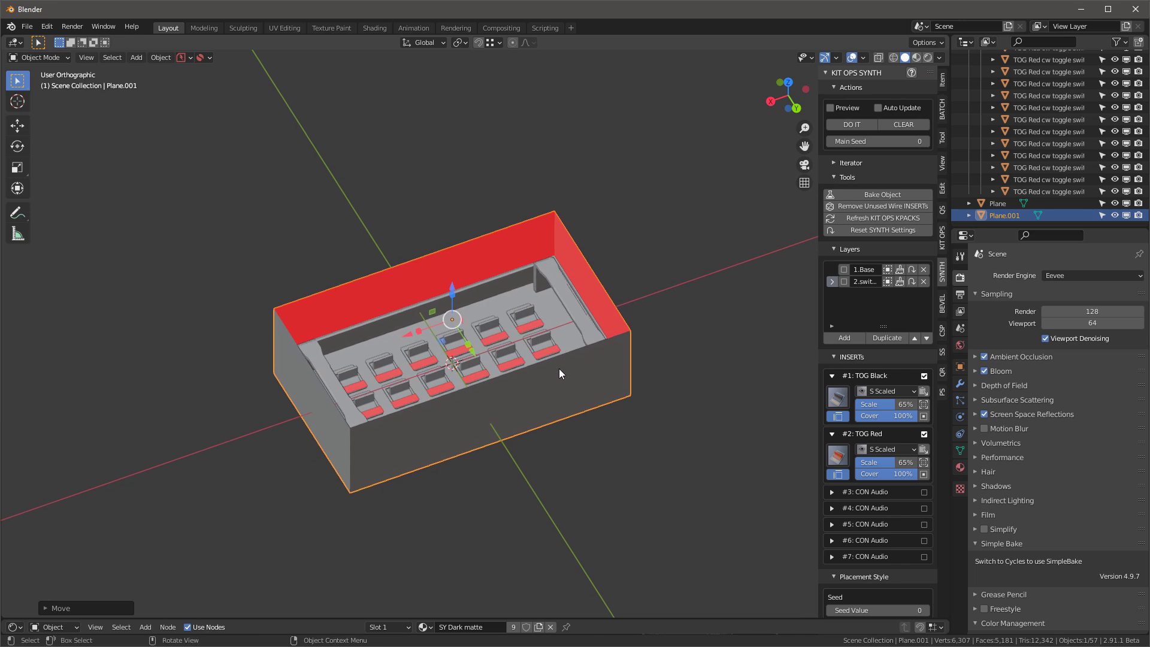
key("Tab")
key("a")
key("f")
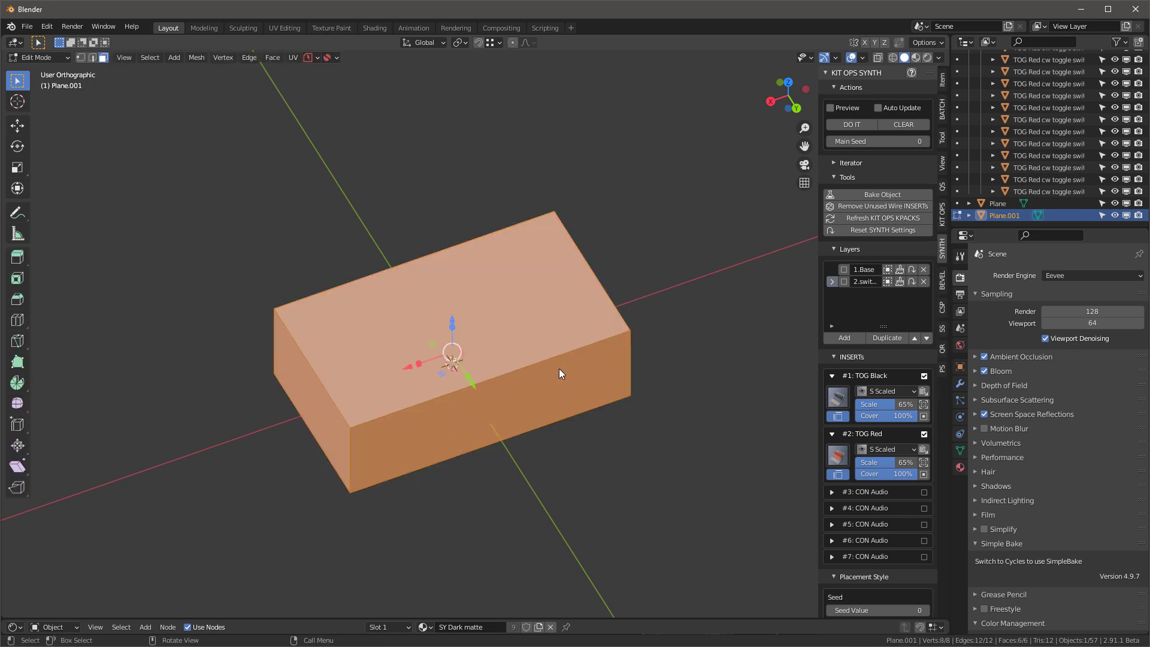
key("Tab")
mouse_move(554, 369)
middle_mouse_down()
mouse_move(545, 318)
mouse_move(532, 374)
middle_mouse_up()
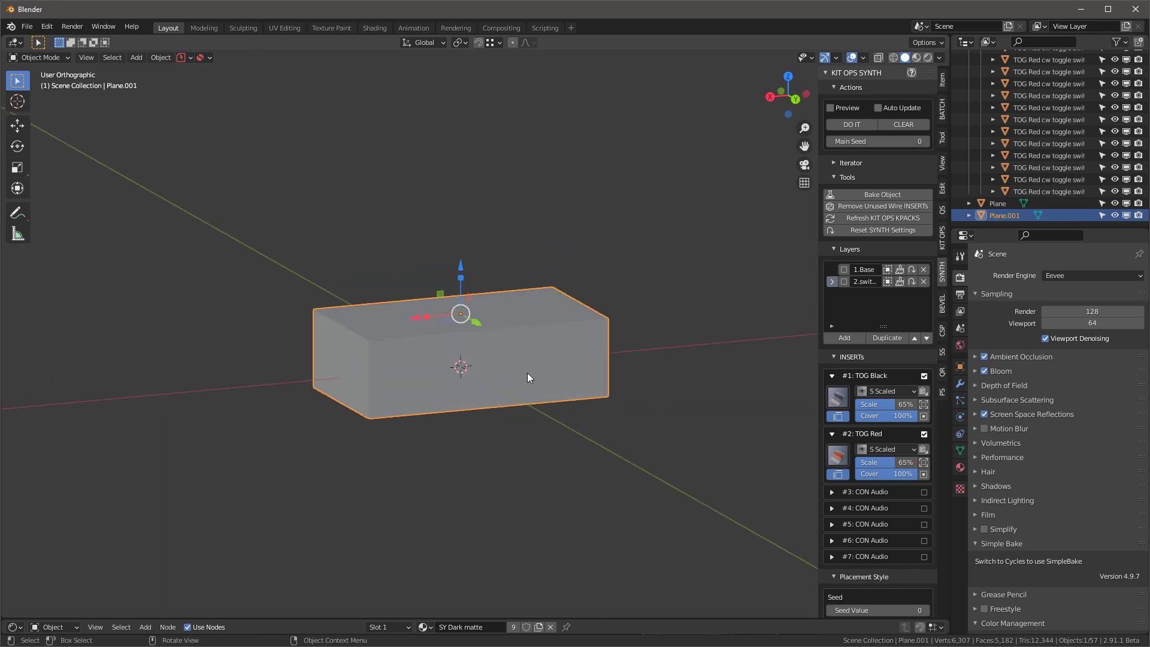
- Select all objects with X-ray on and parent them to the bounding box as Object with Keep Transform enabled
key("a")
key("alt+z")
middle_click_drag(639, 411, 627, 389)
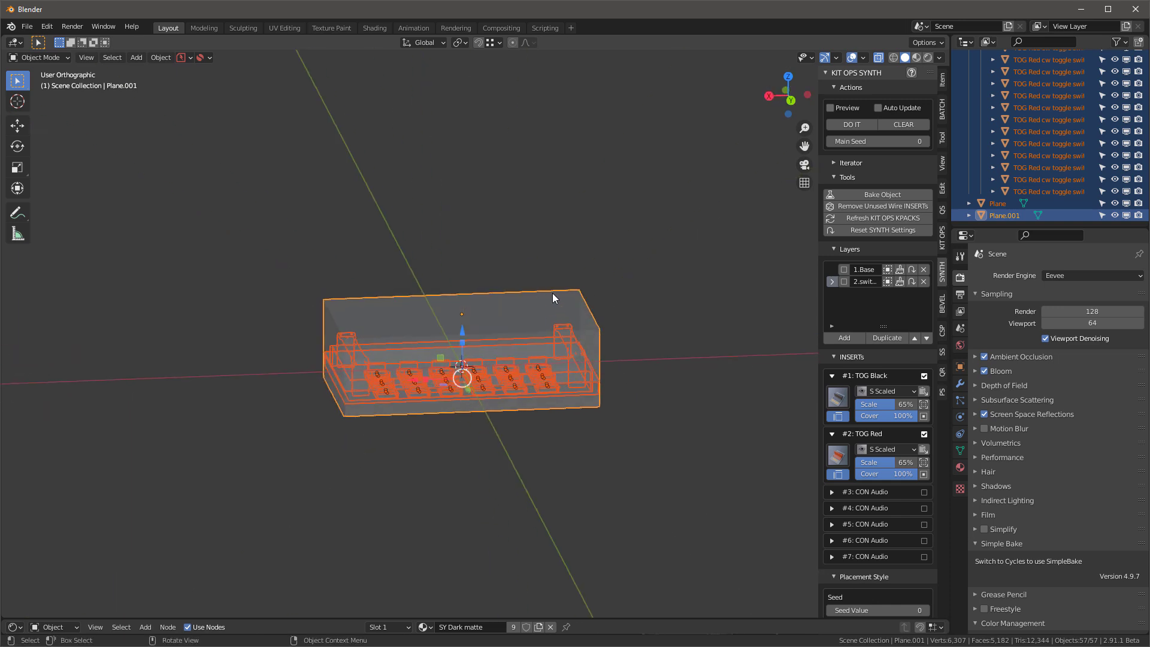
left_click(162, 58)
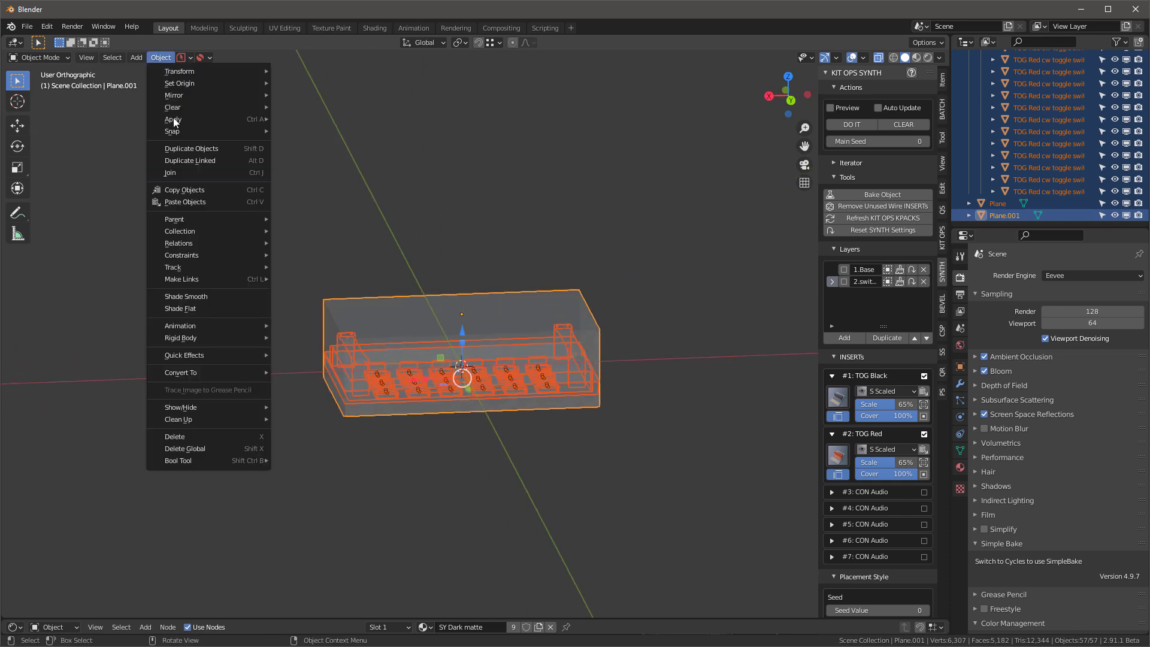
mouse_move(193, 218)
left_click(317, 216)
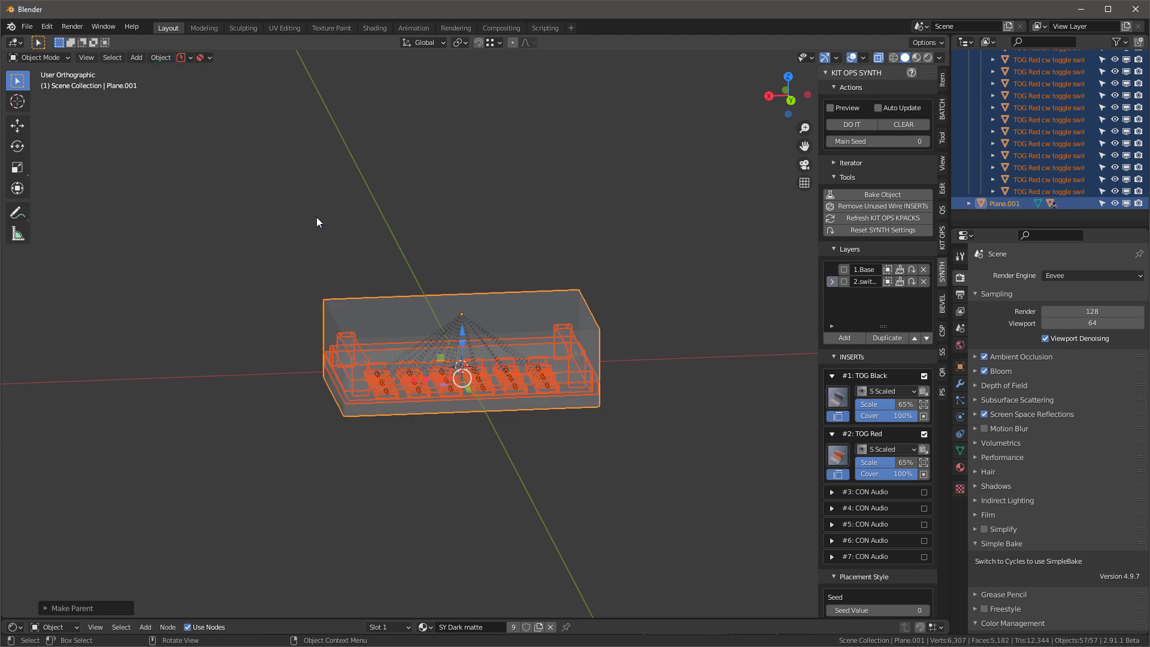
left_click(45, 609)
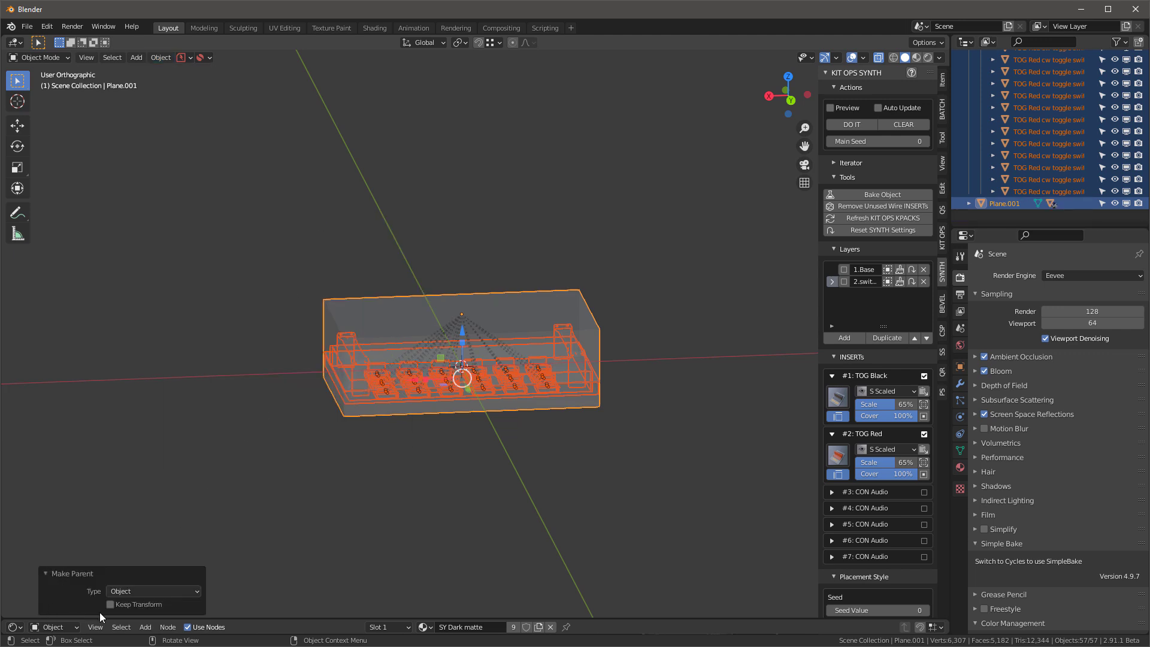
left_click(111, 604)
middle_click_drag(359, 466, 425, 490)
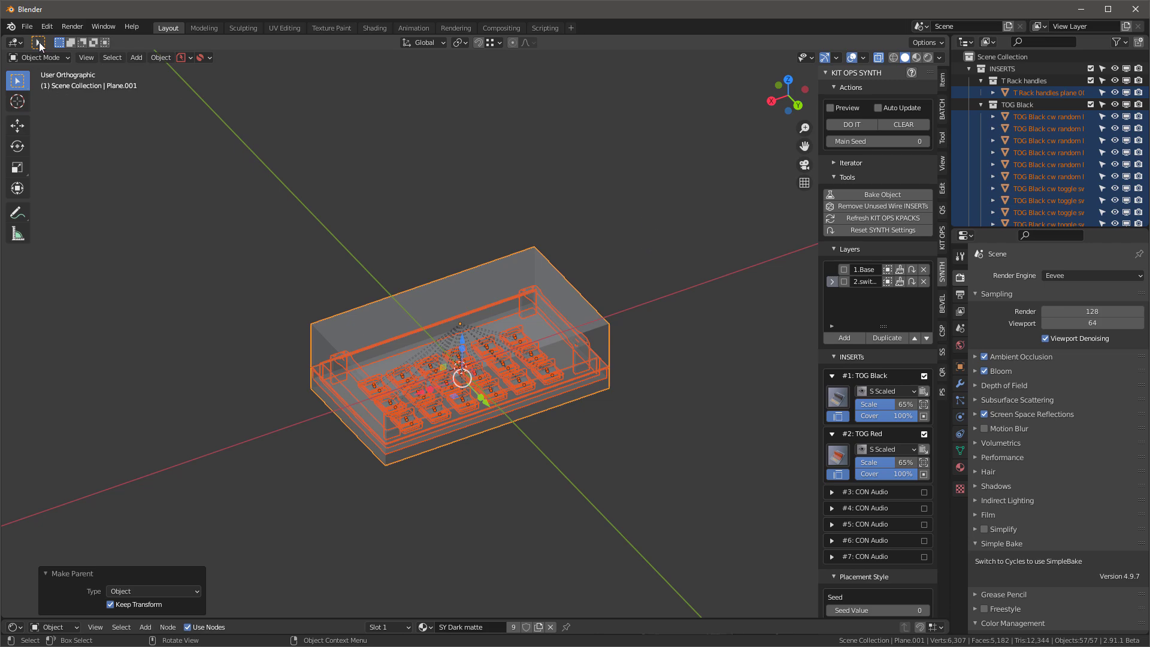
- Save the file as 3x6_switch_bank.blend in the S-Assemblies folder
left_click(27, 26)
left_click(68, 116)
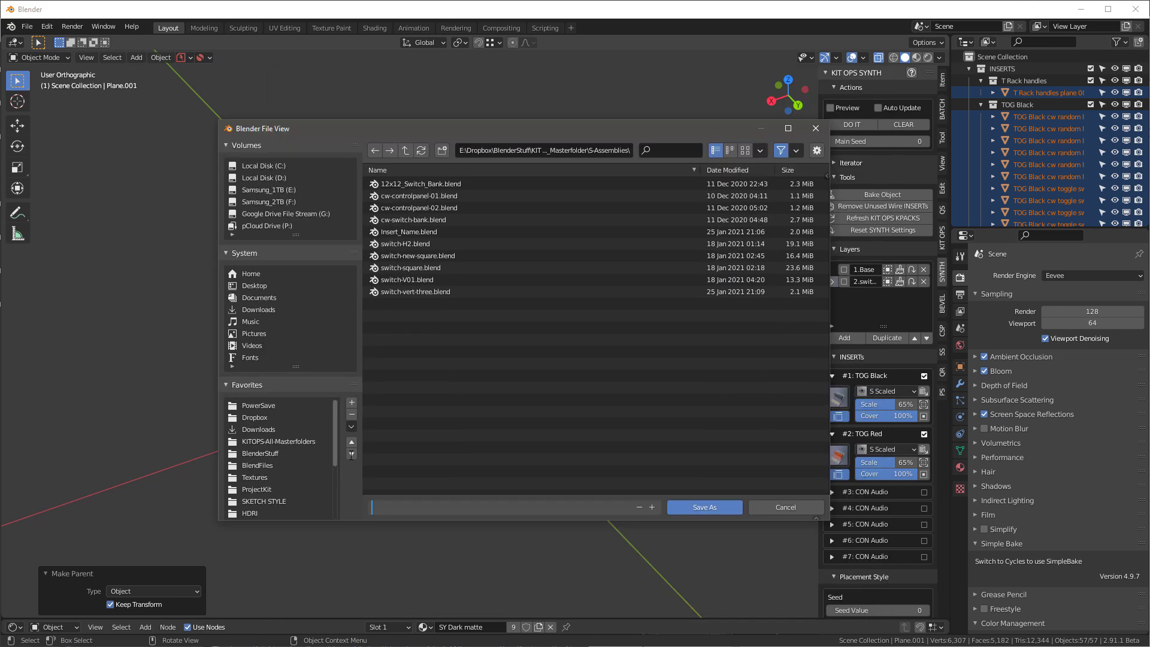
type("3x6_switch")
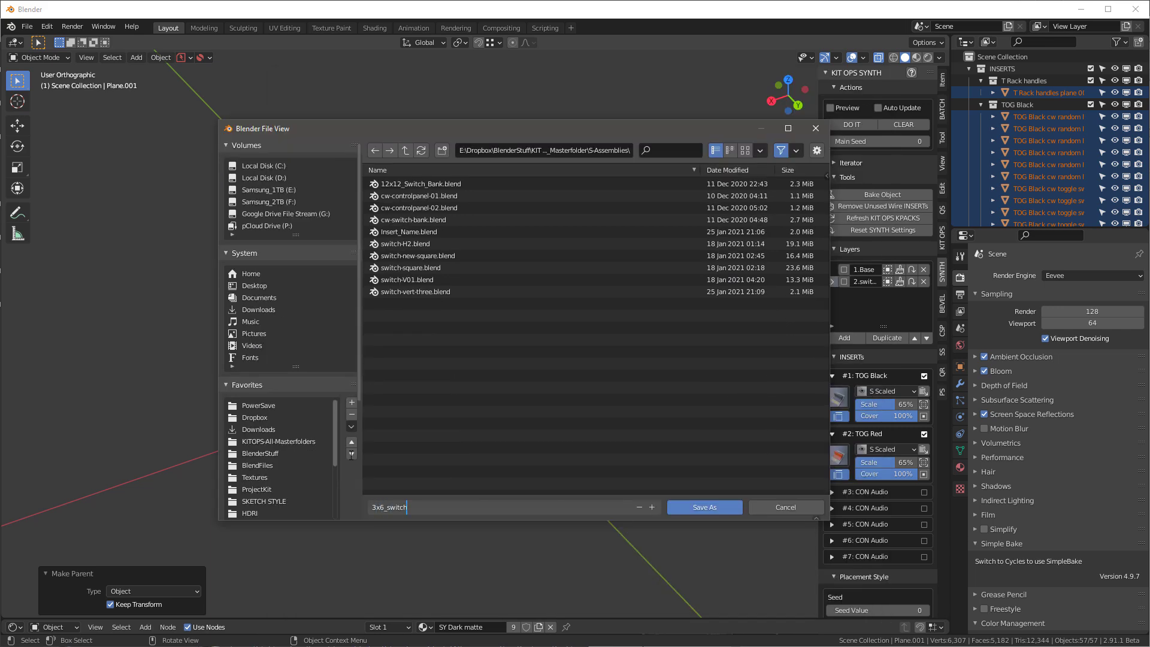
key("Return")
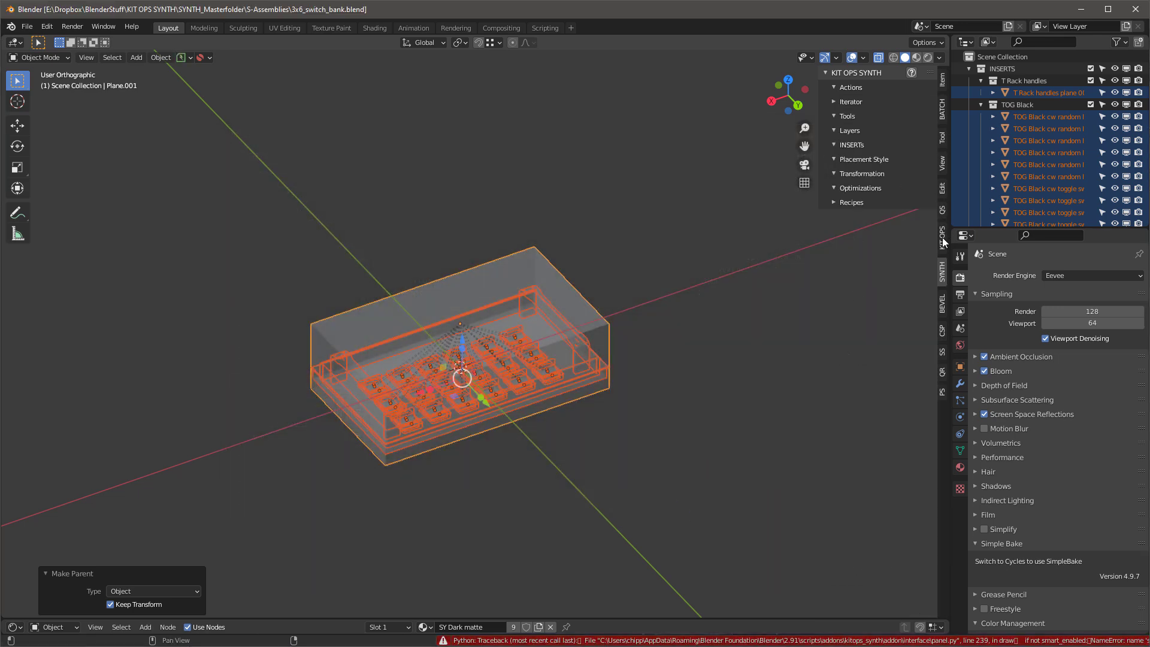
- Show the KIT OPS settings and delete the INSERTS, T Rack handles and TOG Black collections, leaving their objects in the scene
left_click(942, 237)
middle_click_drag(452, 440, 653, 256)
left_click(644, 401)
left_click(501, 274)
double_click(998, 69)
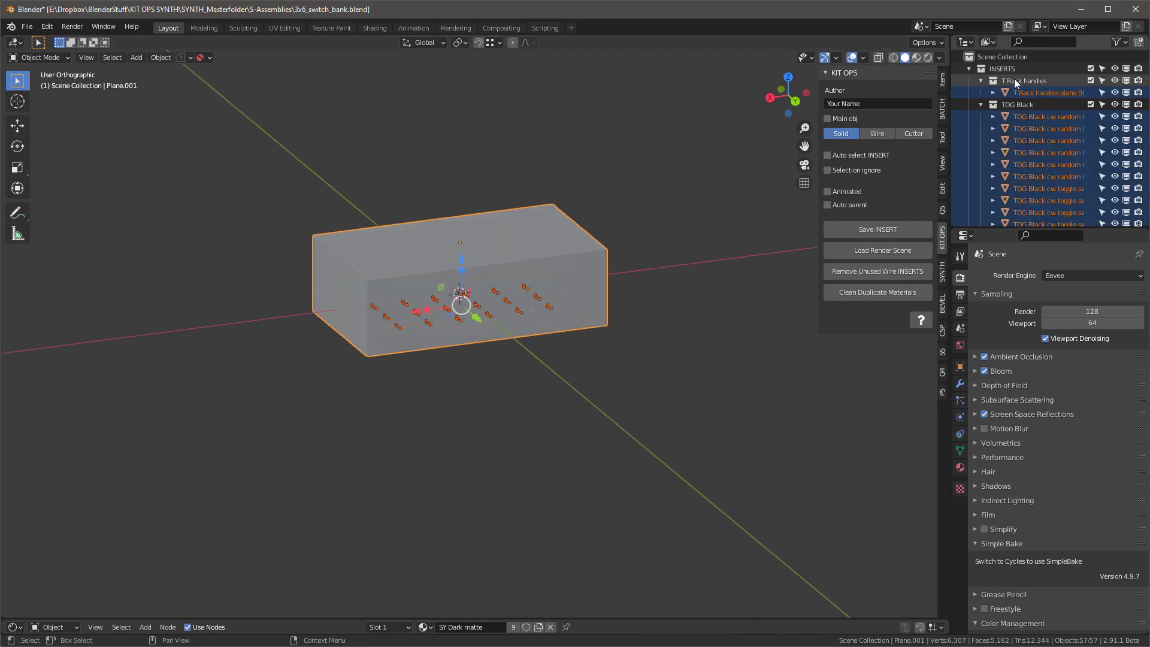
left_click(999, 71)
key("Delete")
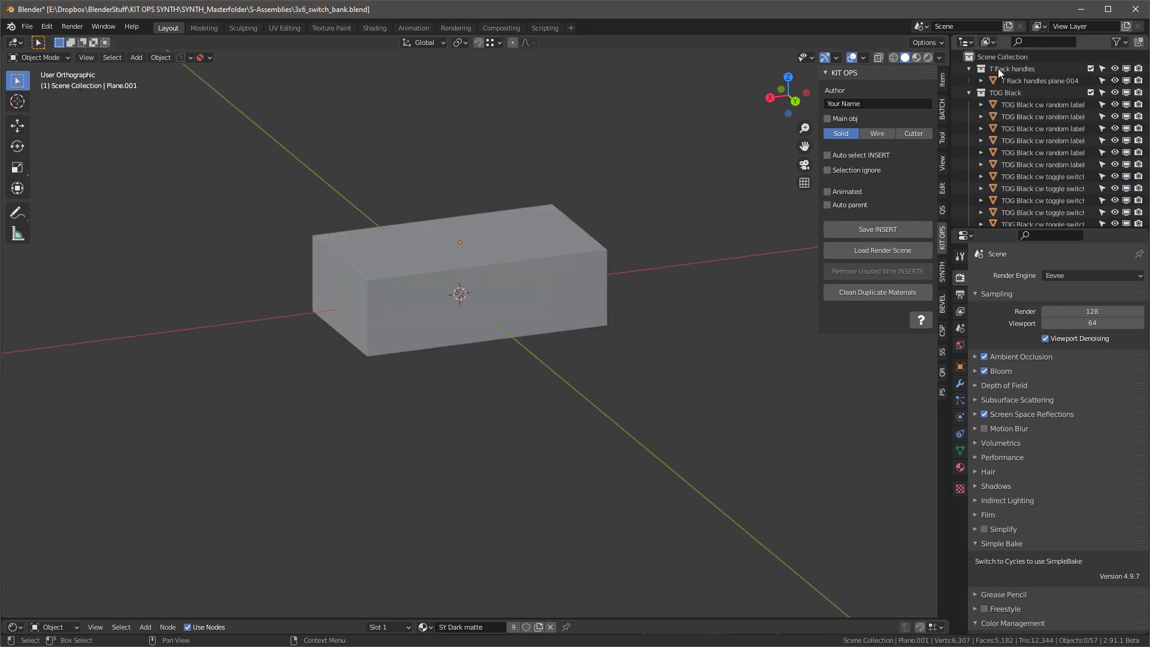
left_click(1008, 69)
key("Delete")
left_click(1005, 70)
key("Delete")
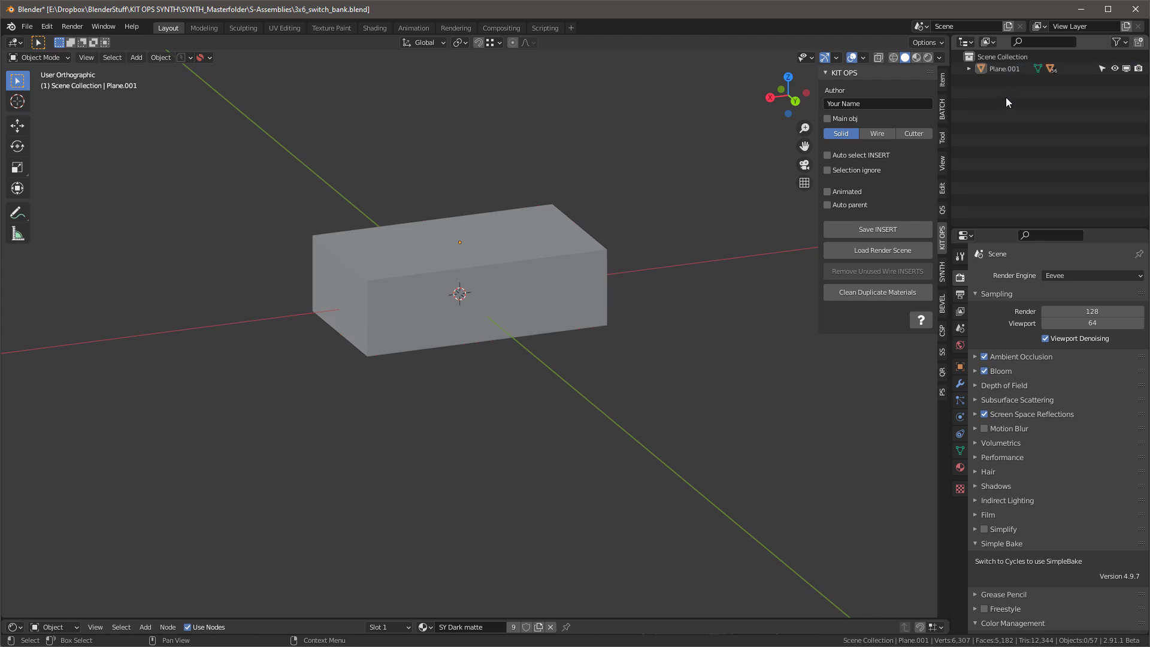
- Select the bounding box Plane.001 and define it as a KIT OPS Cutter
left_click(969, 68)
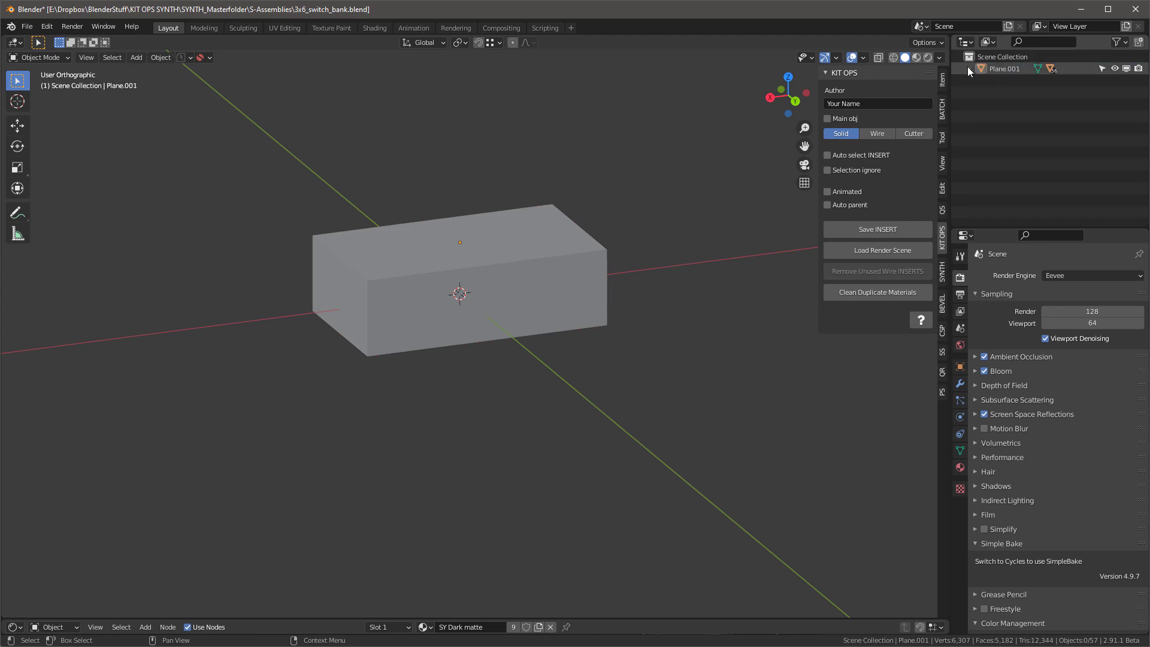
left_click(538, 283)
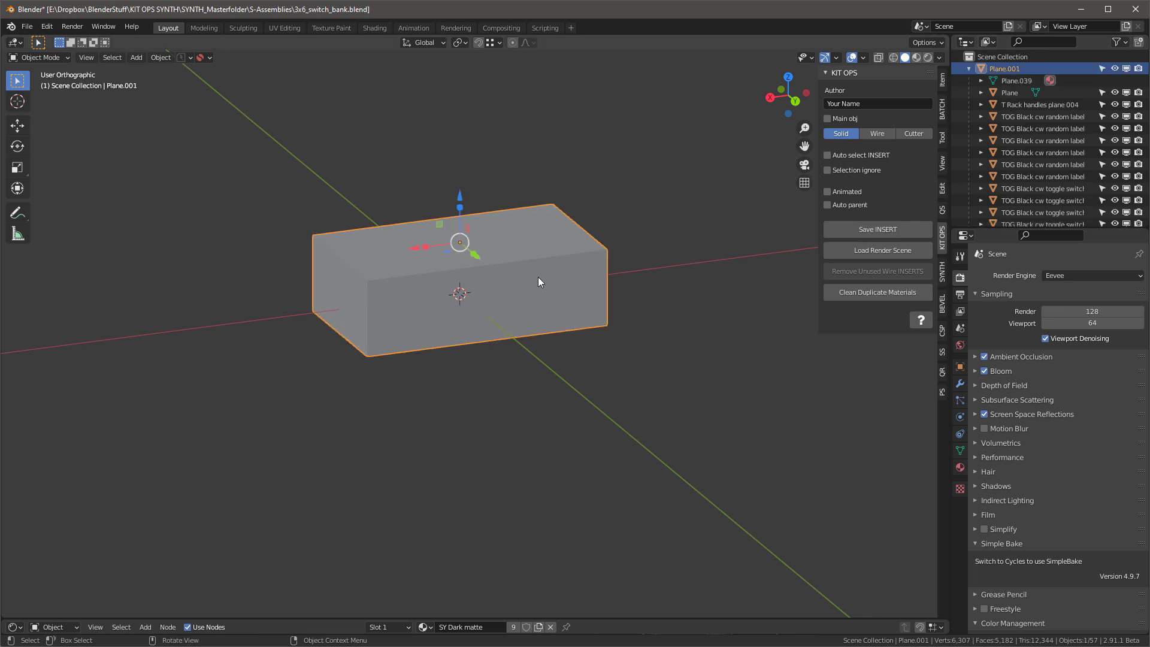
key("alt+z")
key("z")
left_click(596, 267)
left_click(914, 133)
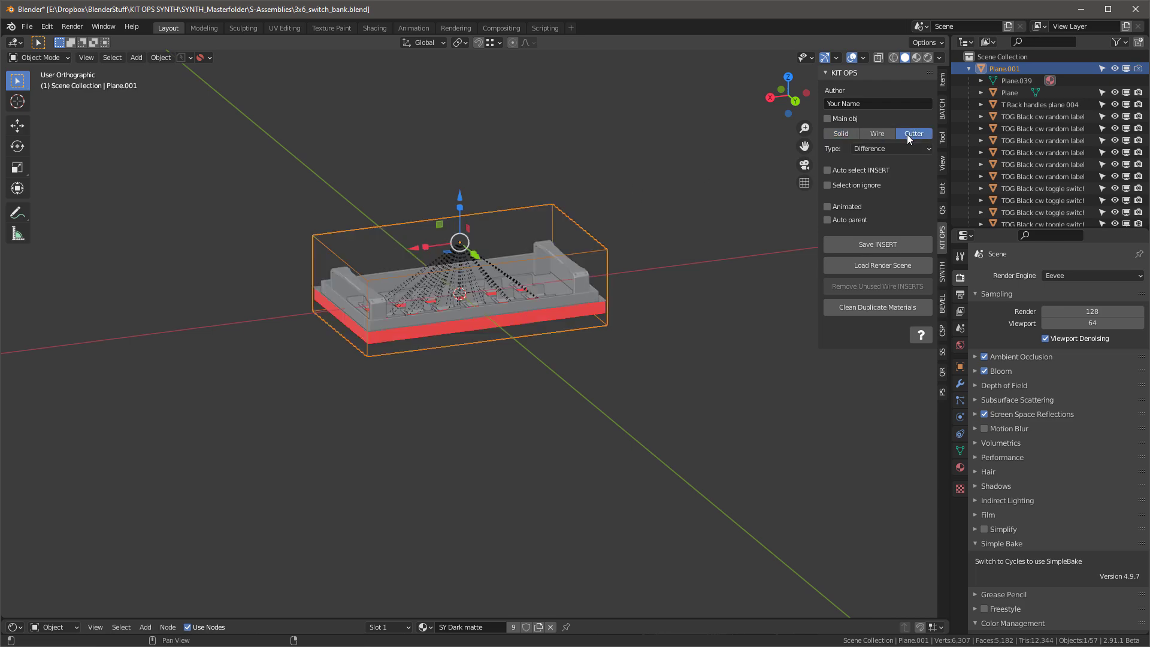
middle_click_drag(488, 264, 435, 253)
scroll(435, 253, "up", 5)
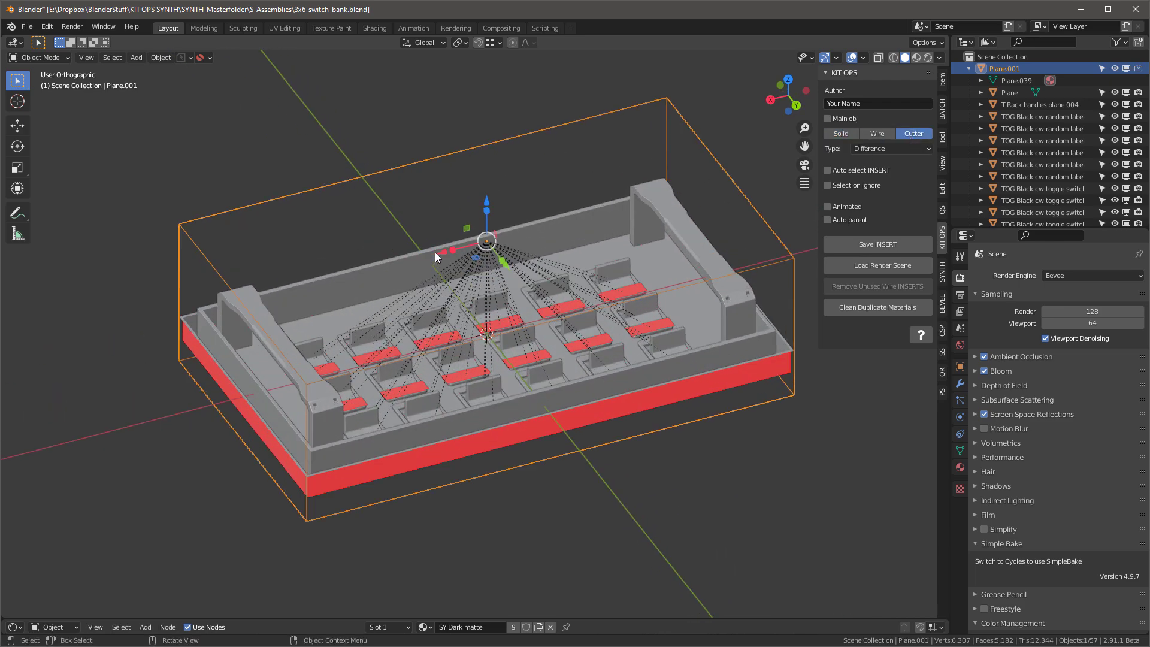
- Switch to material preview shading and clean the duplicate materials with KIT OPS
key("z")
left_click(450, 308)
mouse_move(518, 474)
middle_mouse_down()
mouse_move(440, 395)
mouse_move(443, 374)
middle_mouse_up()
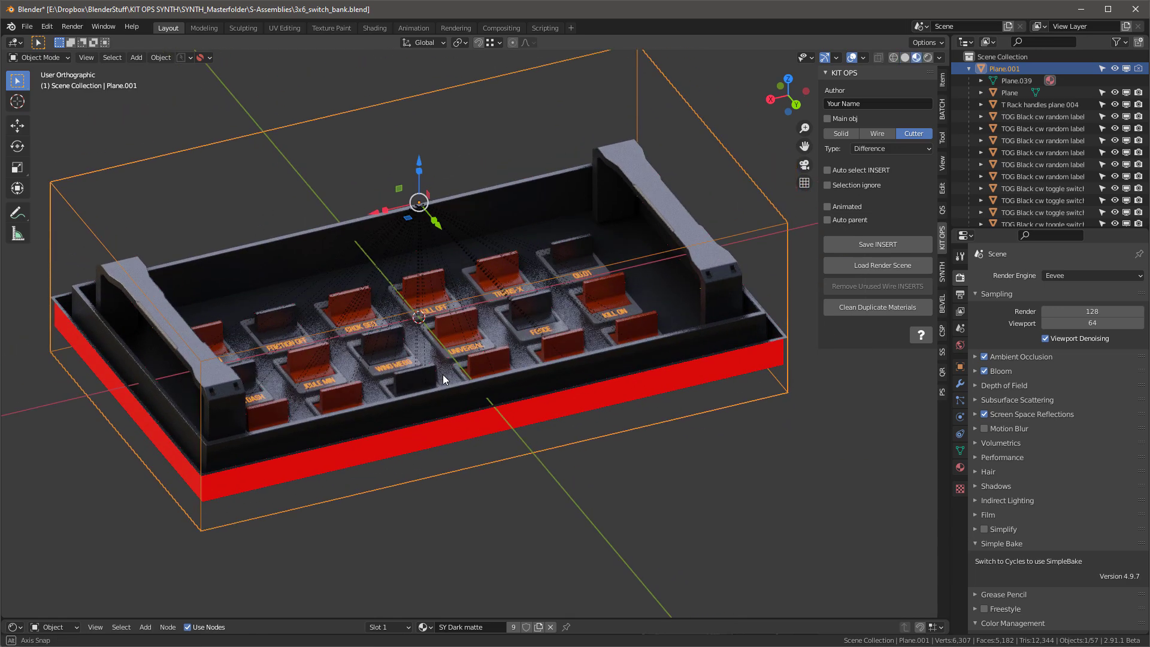
left_click(869, 310)
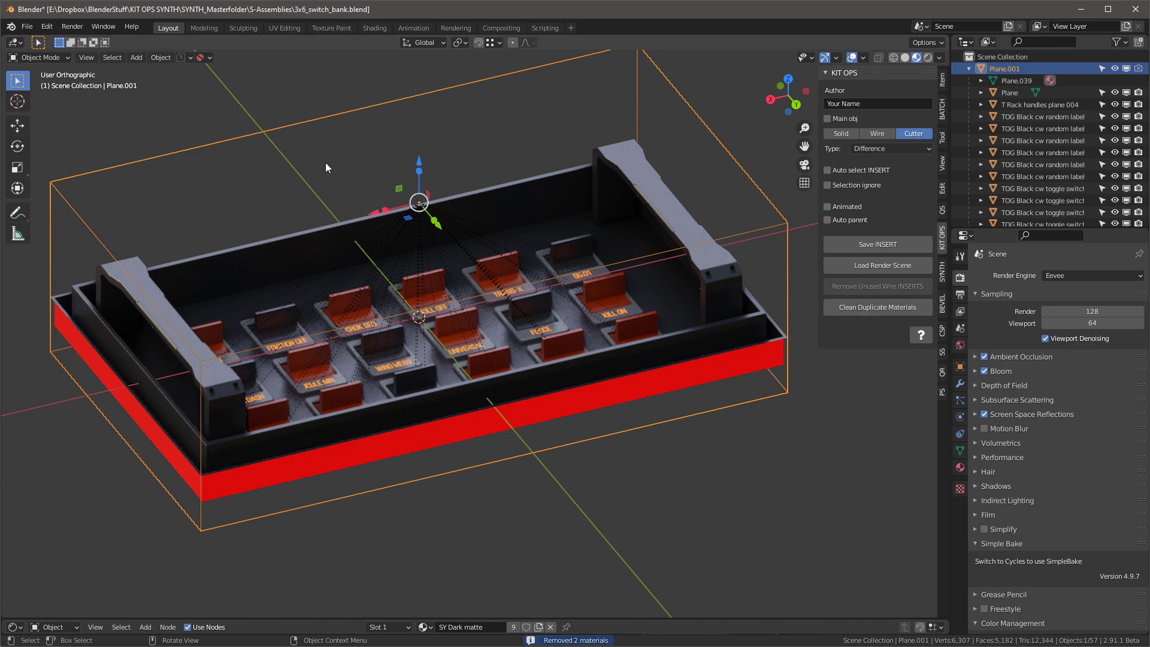
- Purge the file's orphan data with PowerSave, then run the purge a second time
left_click(184, 59)
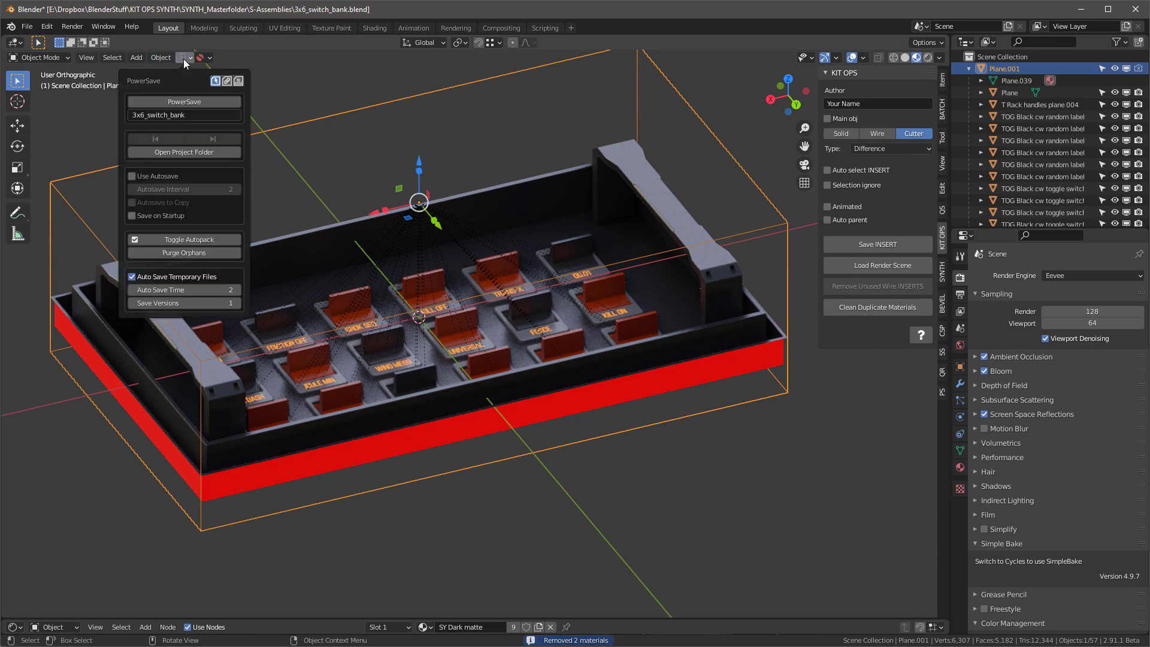
left_click(182, 254)
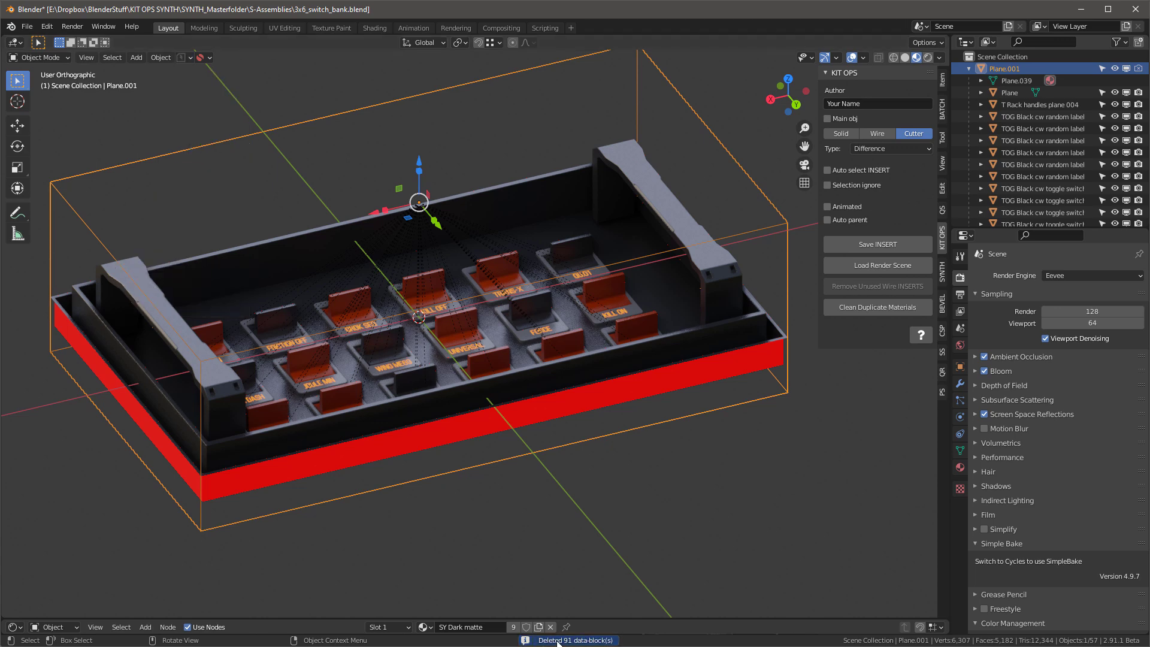
middle_click_drag(658, 539, 566, 371)
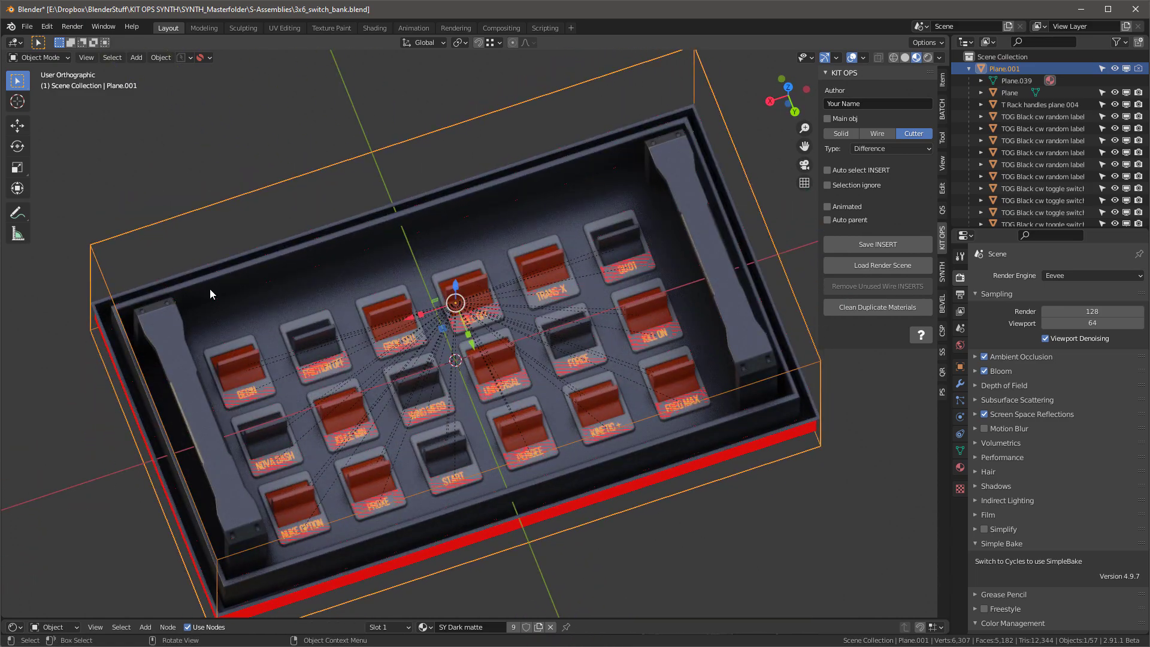
scroll(576, 458, "down", 3)
middle_click_drag(575, 458, 533, 461)
scroll(489, 401, "down", 2)
scroll(494, 458, "up", 2)
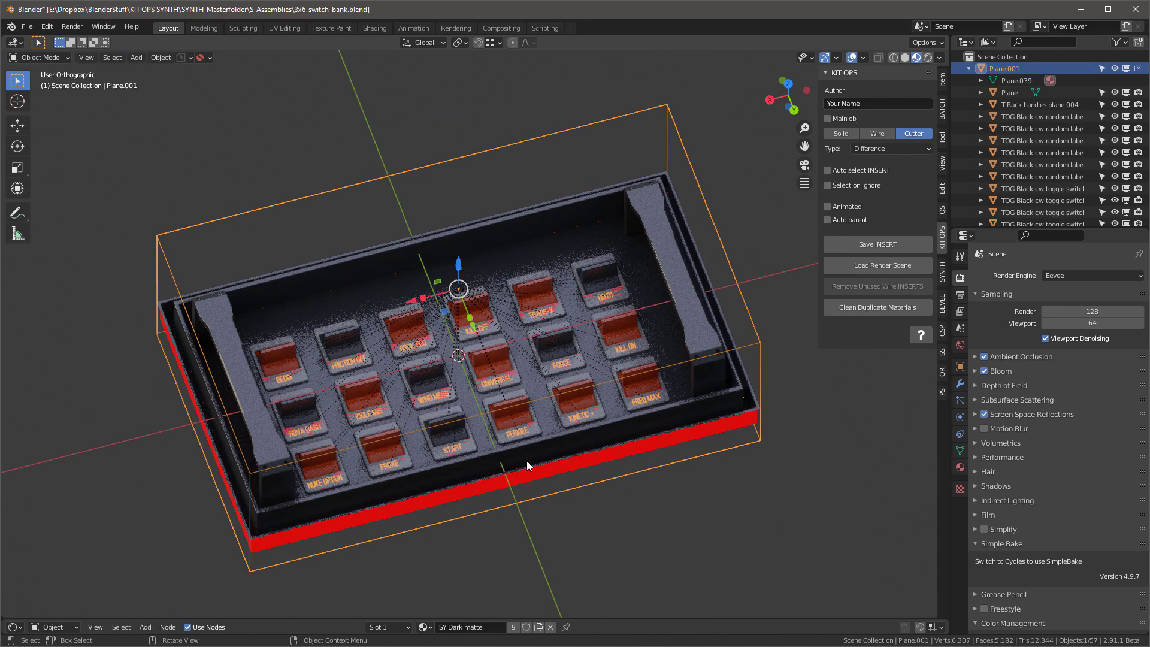
left_click(184, 56)
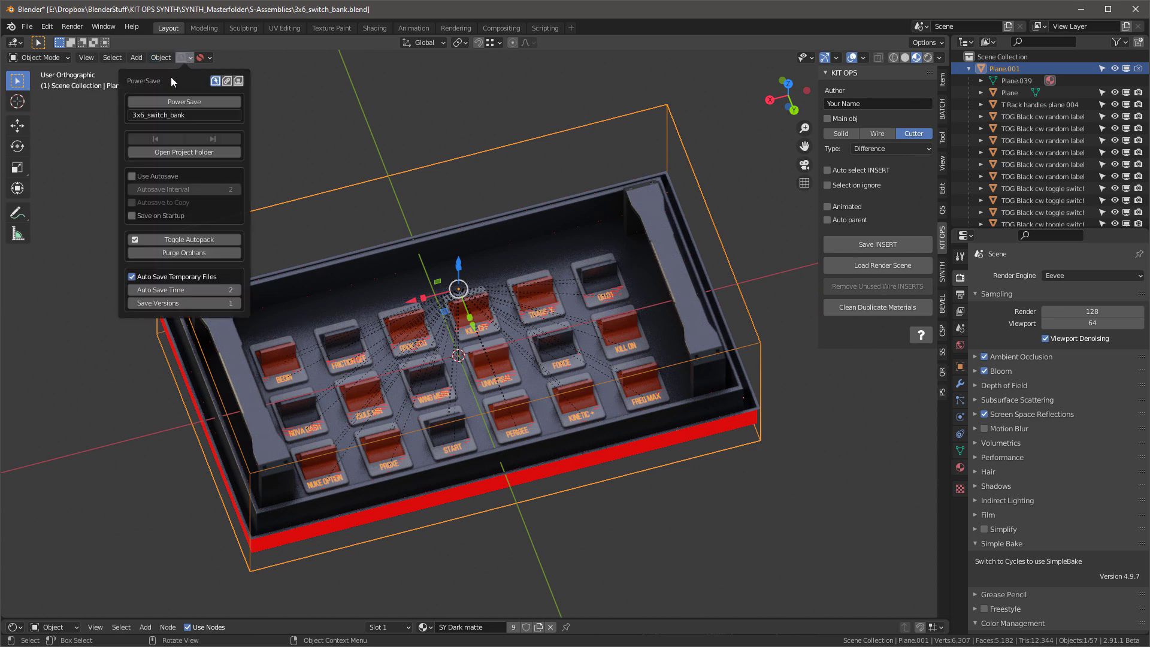
left_click(192, 253)
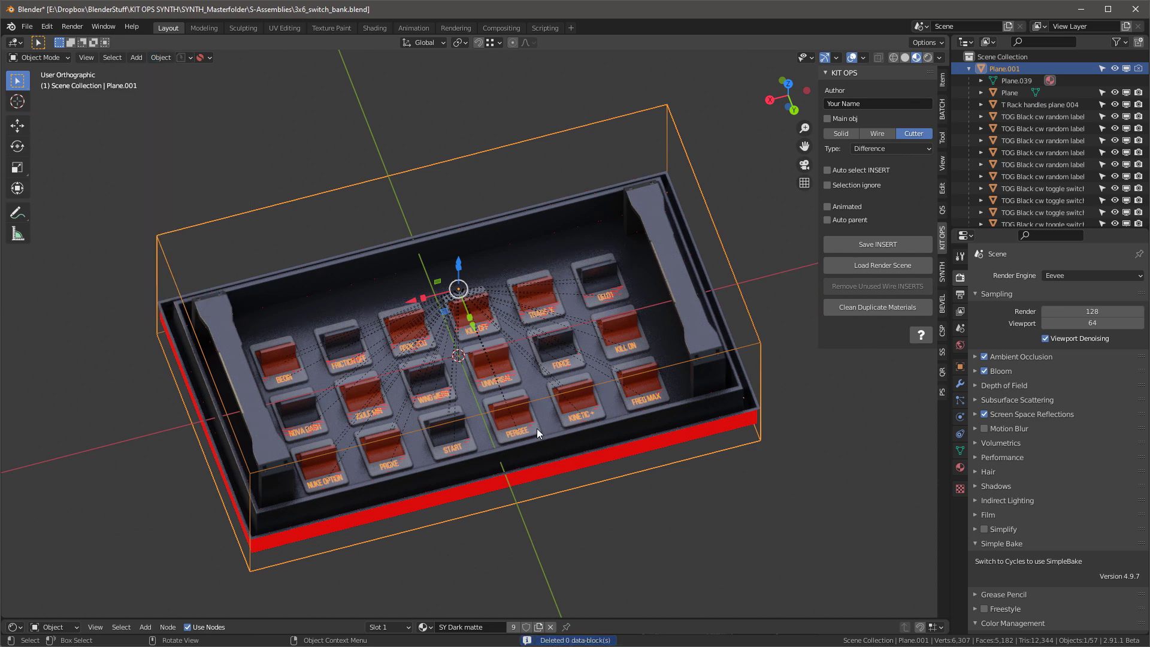
- Select all objects, including the bounding box, handles and switches, and apply their scale
middle_click_drag(667, 515, 521, 312)
scroll(450, 342, "down", 2)
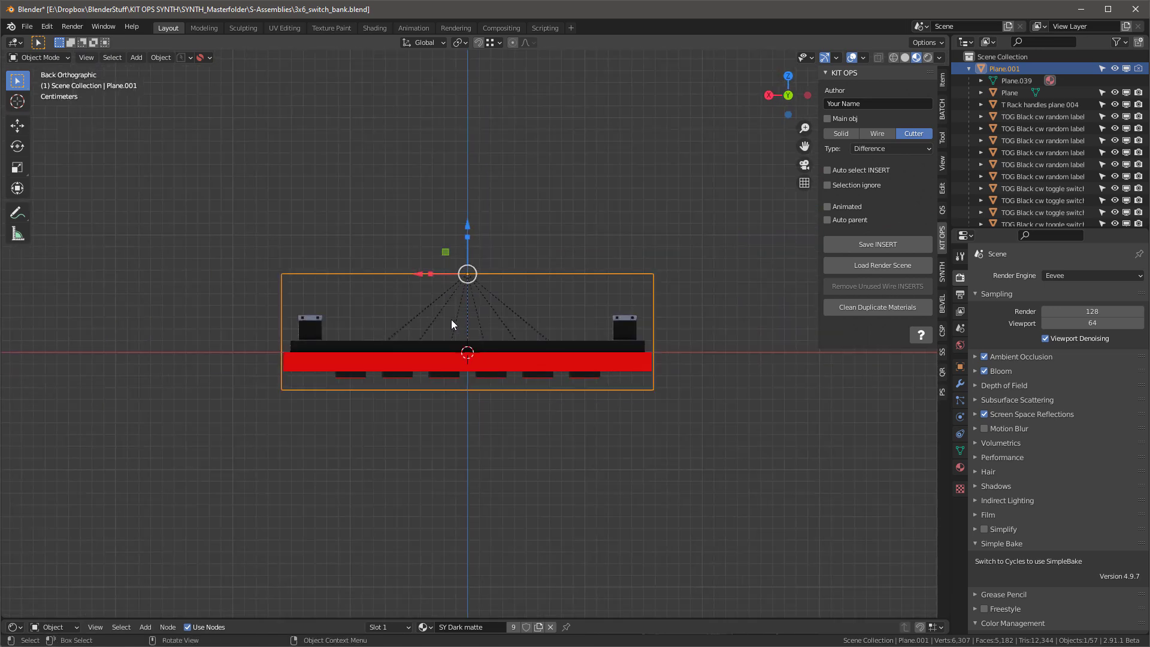
middle_click_drag(439, 269, 525, 298)
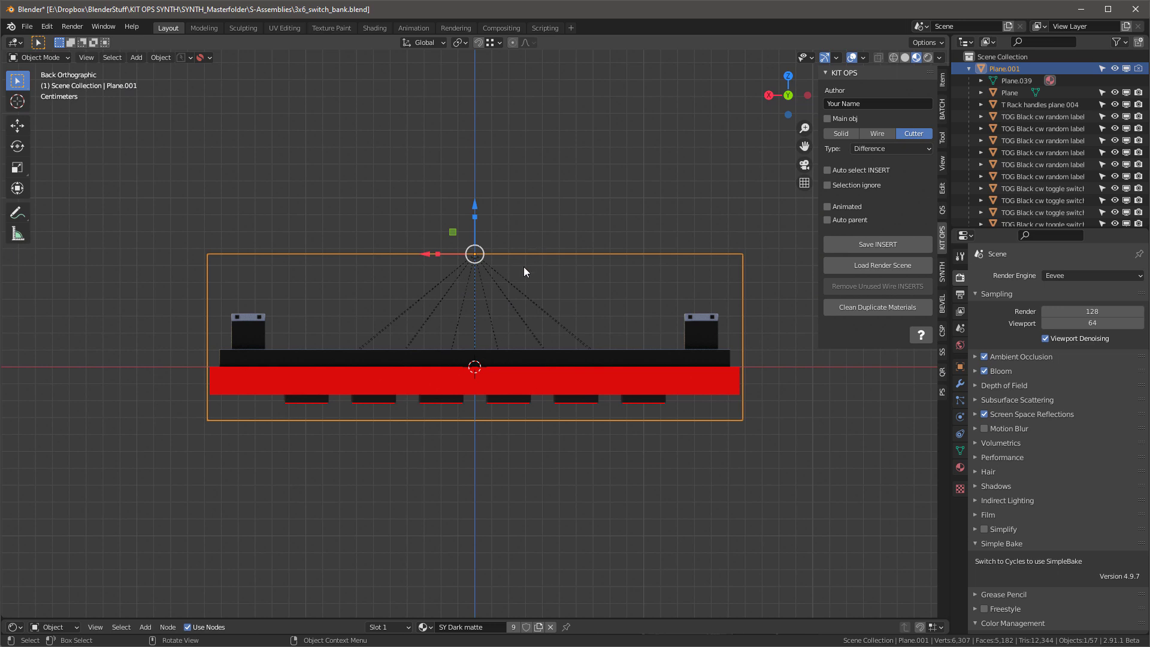
key("a")
middle_click_drag(513, 307, 529, 334)
left_click(539, 355, "shift")
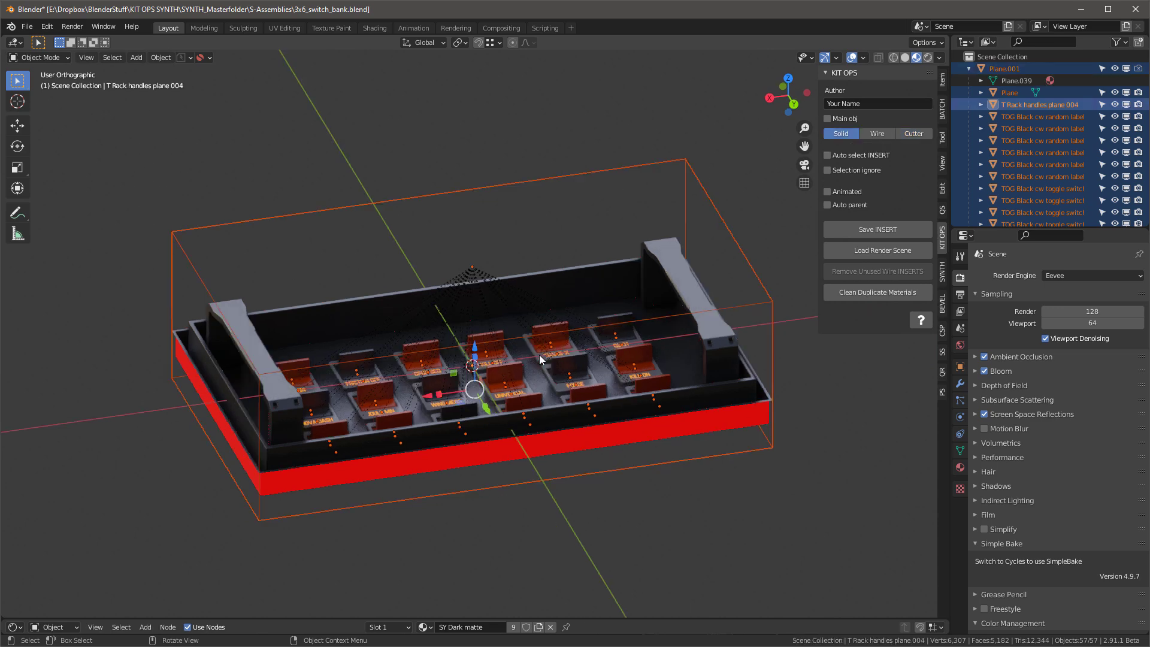
key("ctrl+a")
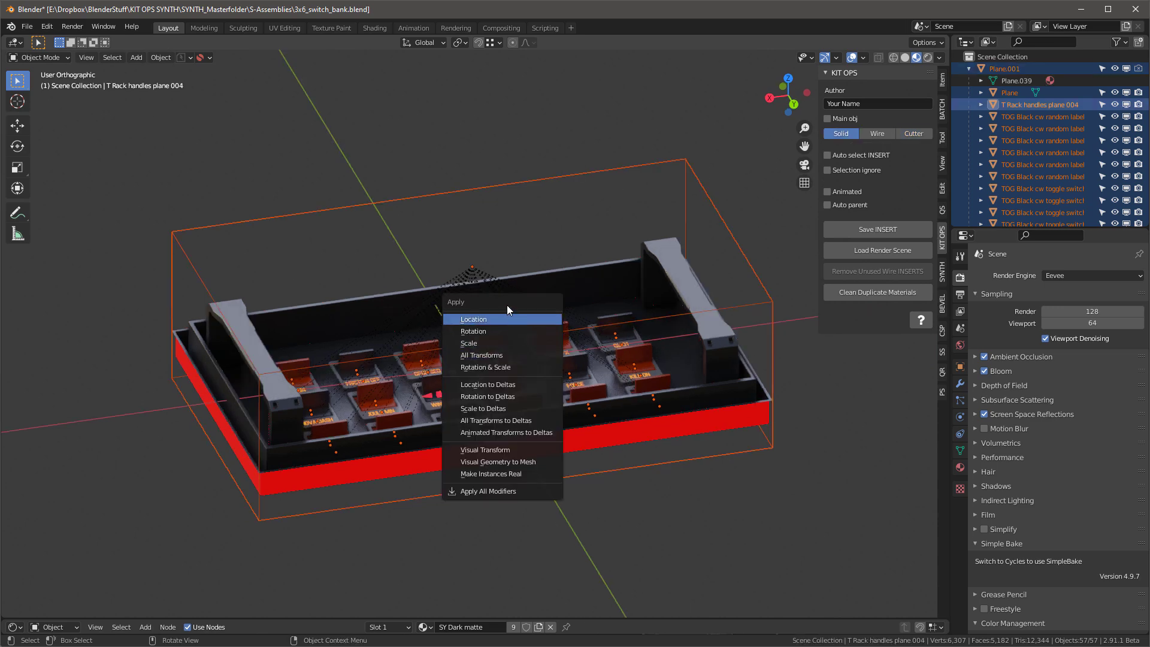
left_click(497, 346)
middle_click_drag(504, 393, 506, 400)
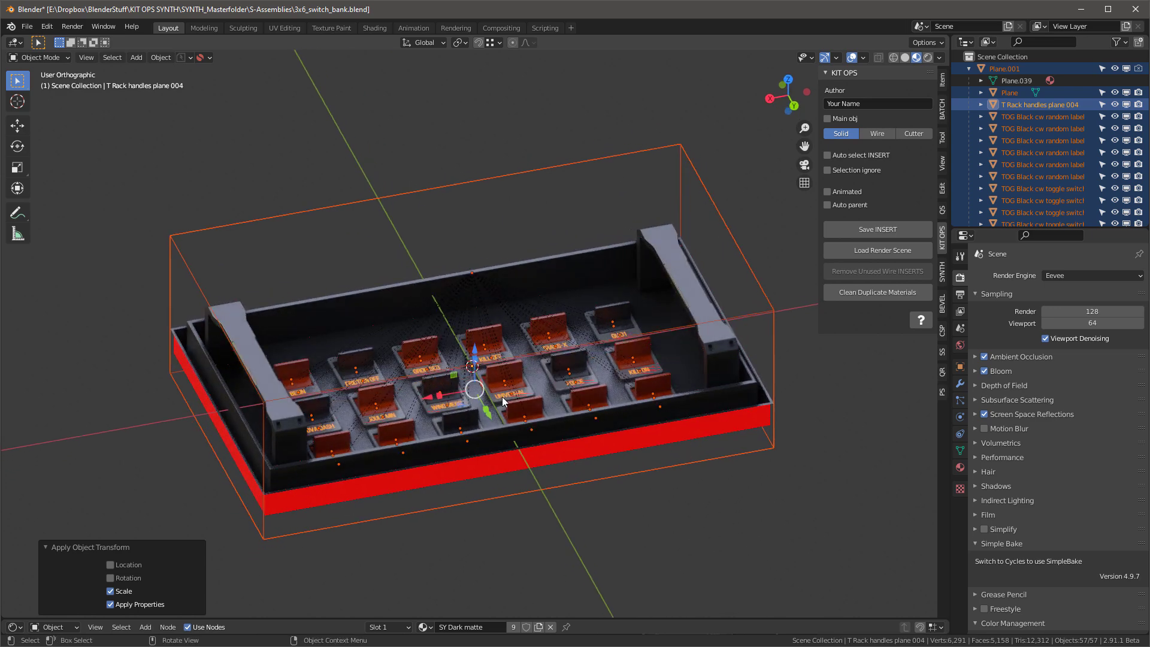
- Select only the bounding box cutter and apply all transforms to place its origin at the world origin
left_click(486, 179)
key("ctrl+a")
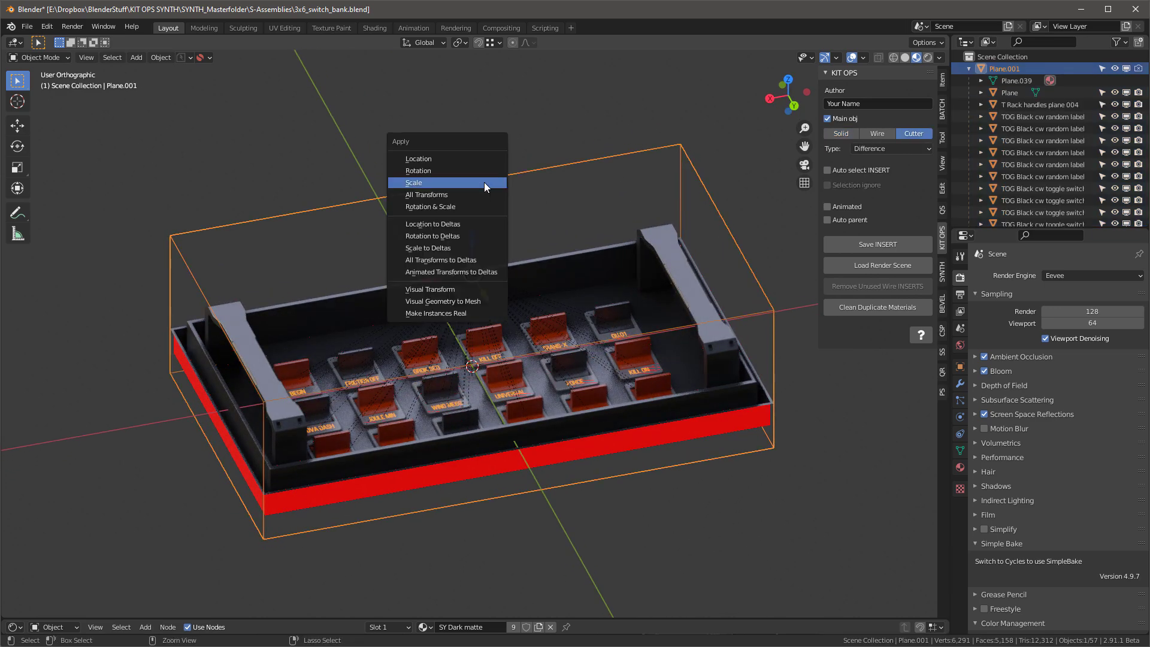
middle_click_drag(509, 245, 482, 270)
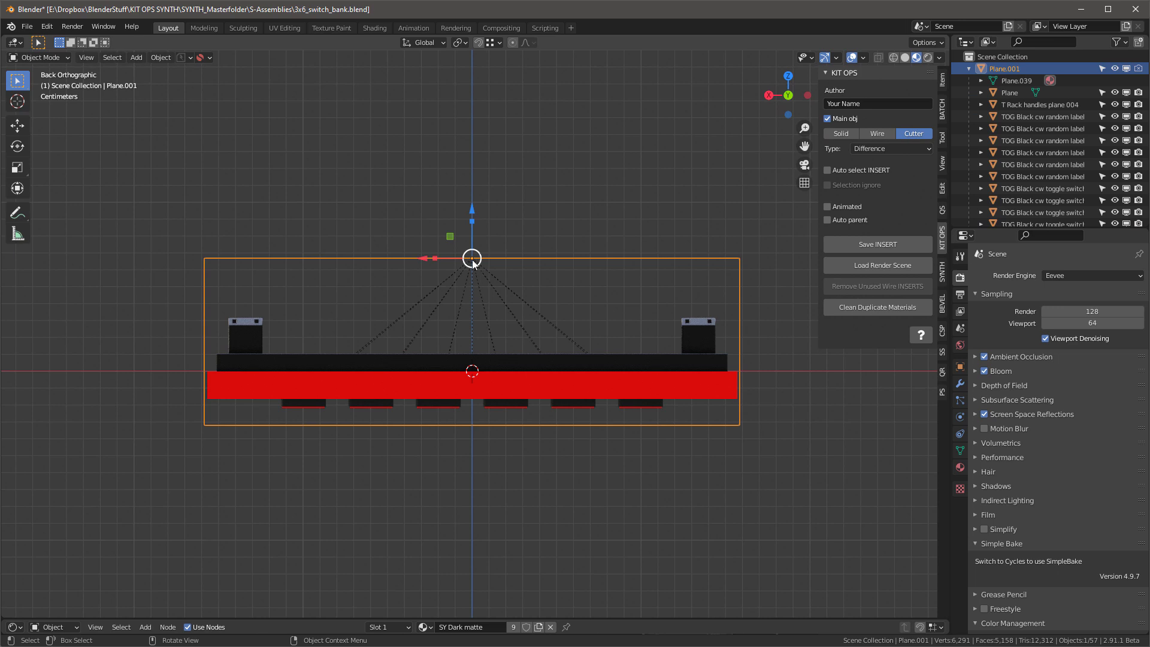
key("ctrl+a")
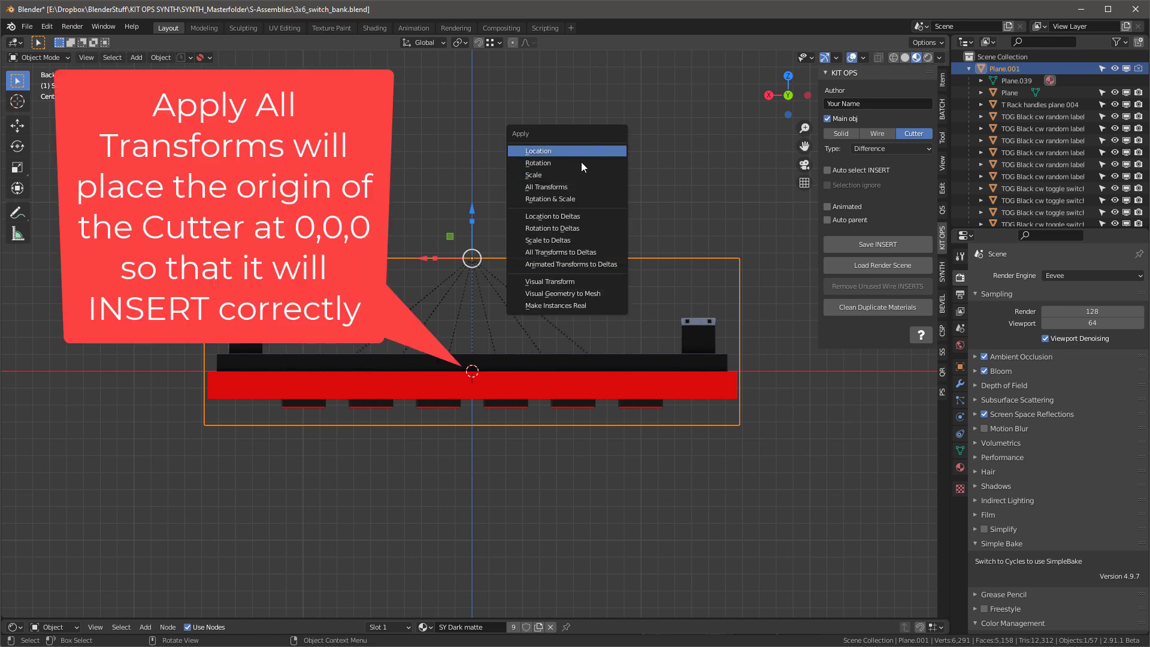
left_click(566, 186)
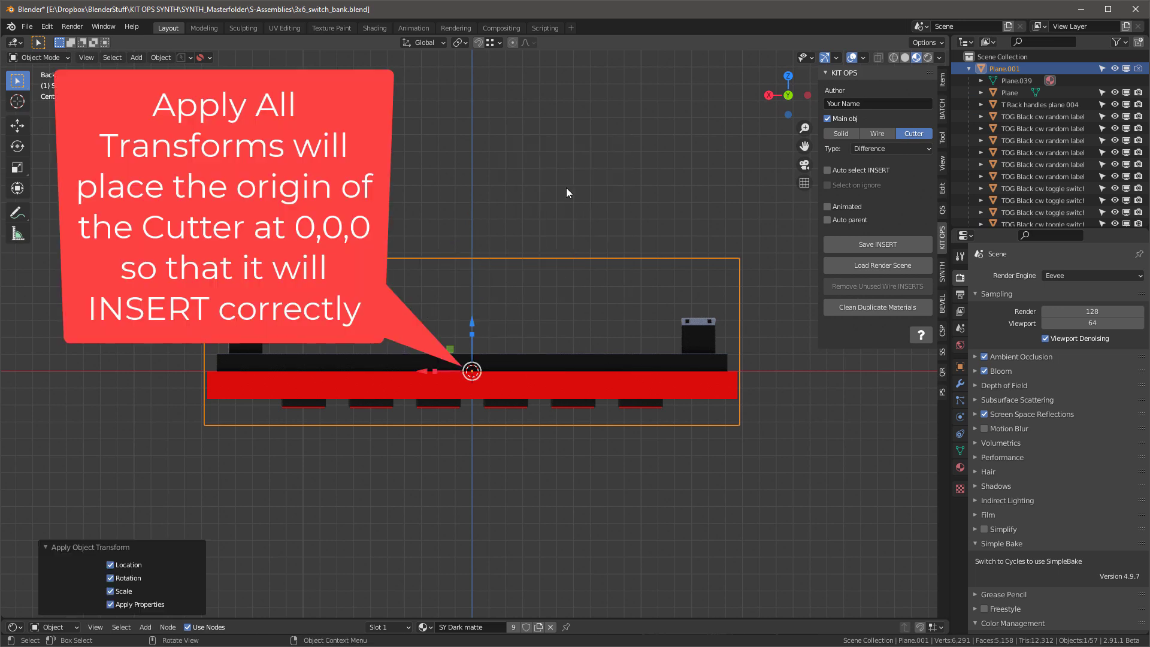
middle_click_drag(459, 139, 489, 160)
- Rotate the bounding box and its parented switch bank -180° about Z in top view and apply the rotation
key("KP_7")
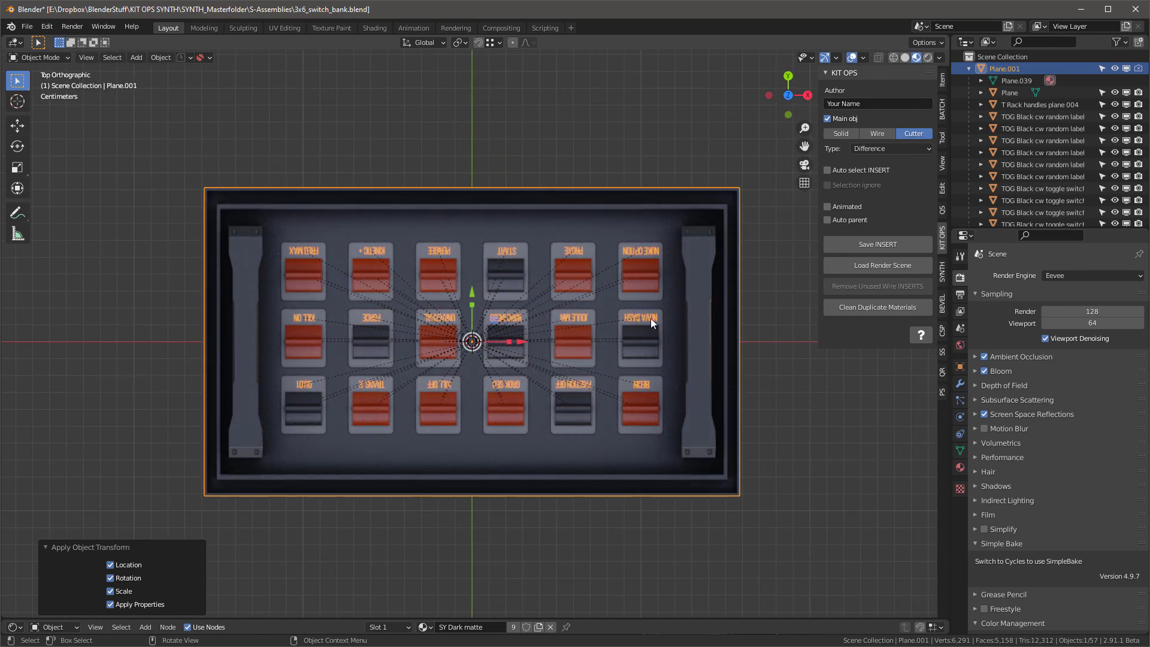
key("r")
left_click(424, 351)
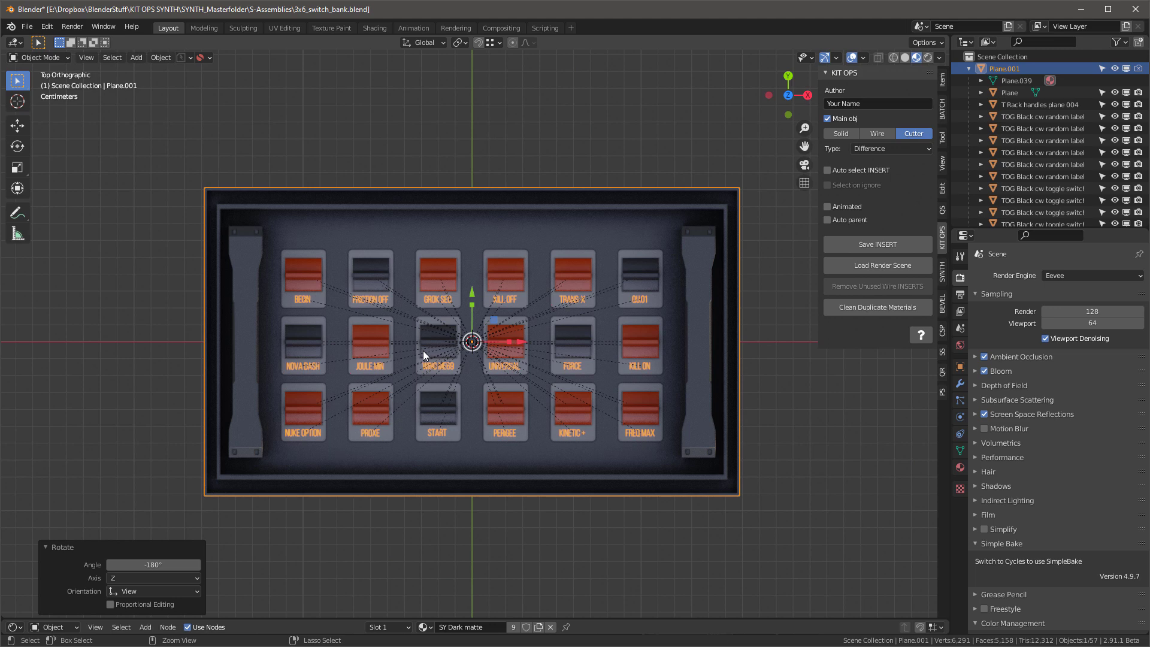
key("ctrl+a")
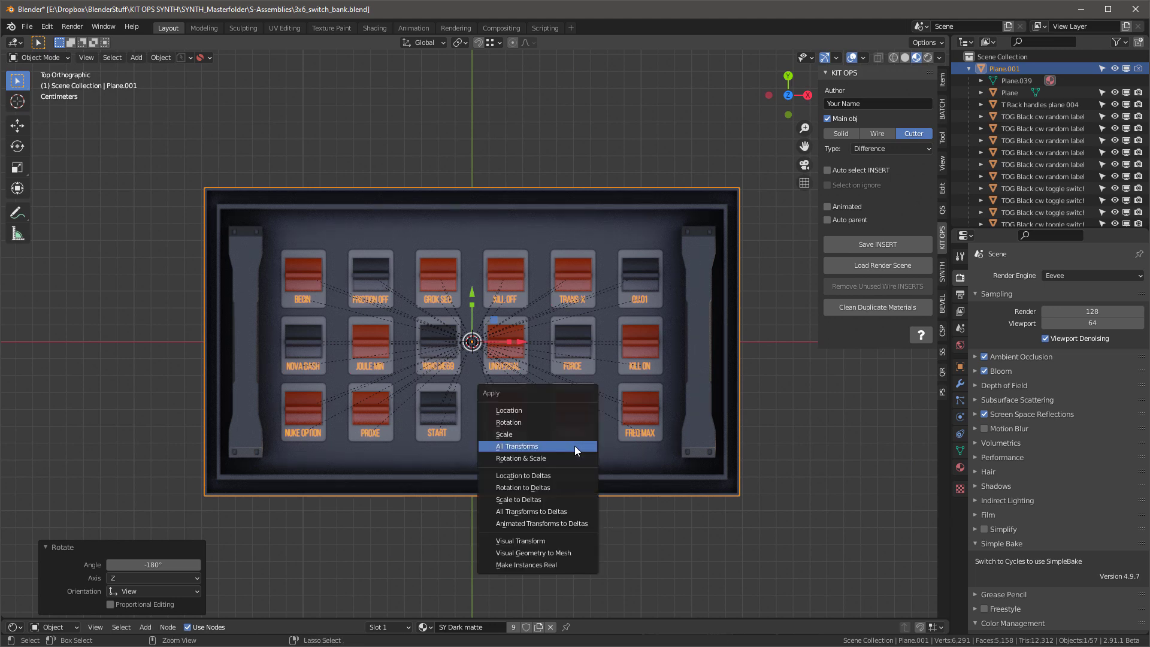
left_click(545, 416)
middle_click_drag(557, 472, 570, 357)
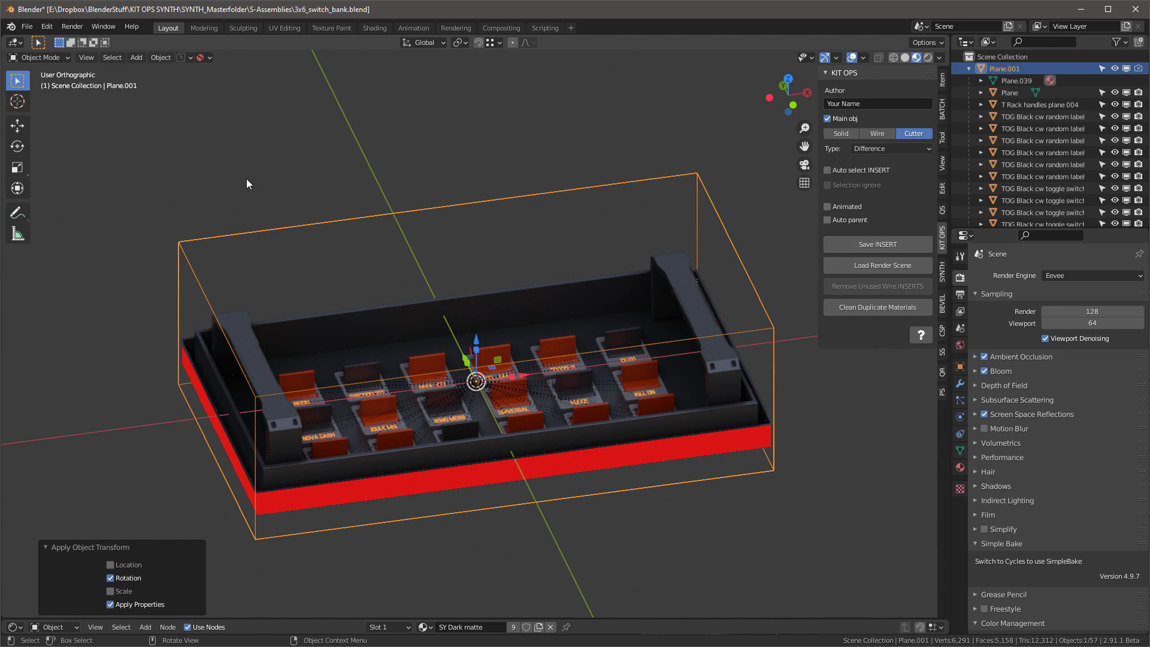
left_click(27, 26)
middle_click_drag(459, 317, 487, 409)
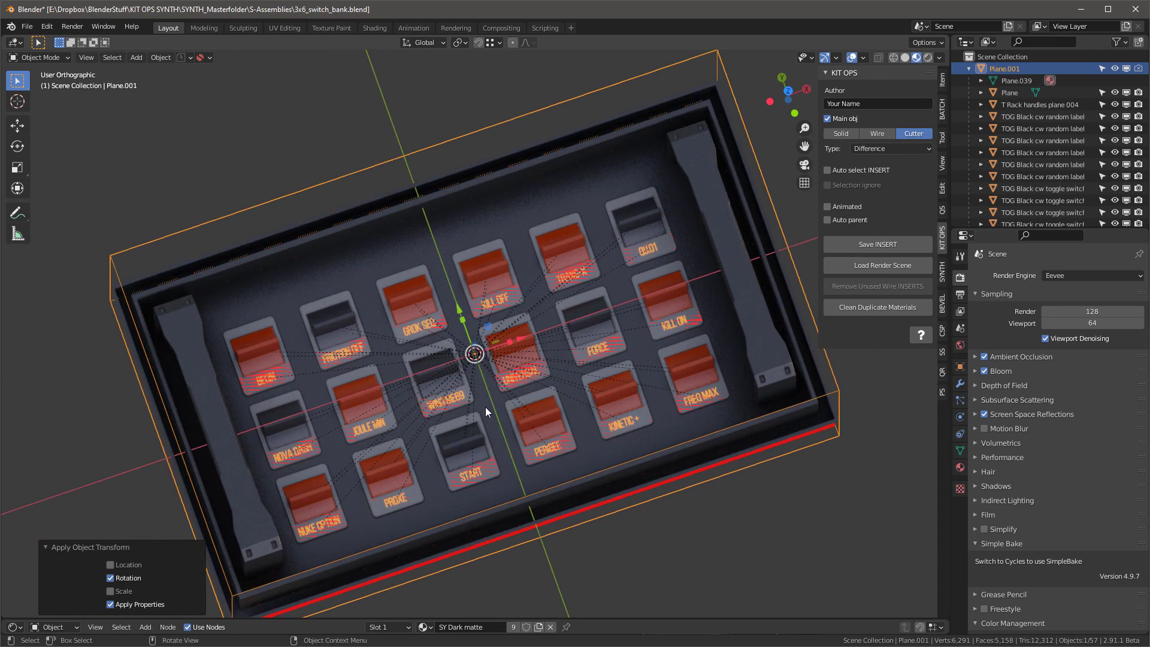